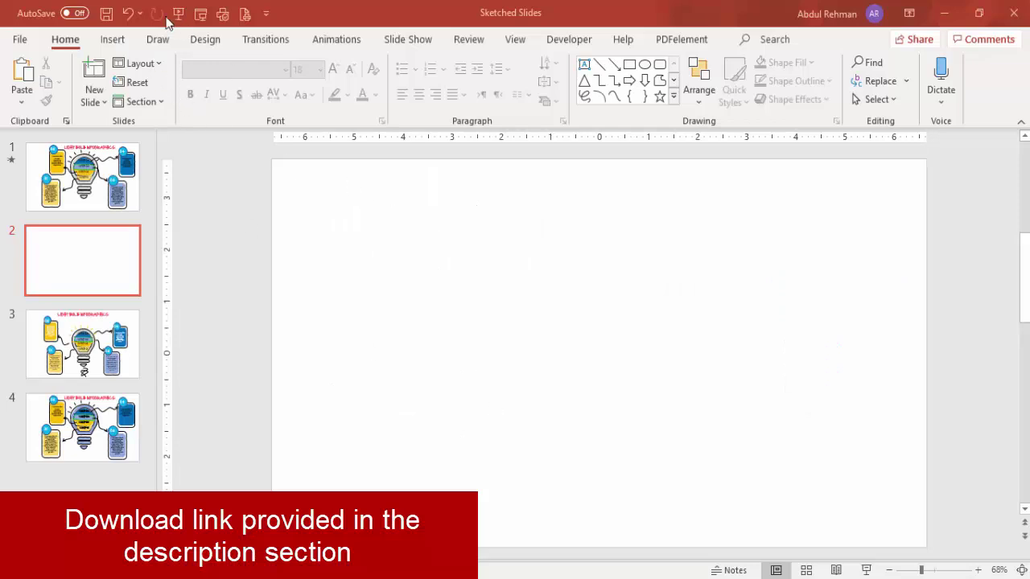
# - Insert the lightbulb icon from the Icons library onto slide 2
pyautogui.click(112, 39)
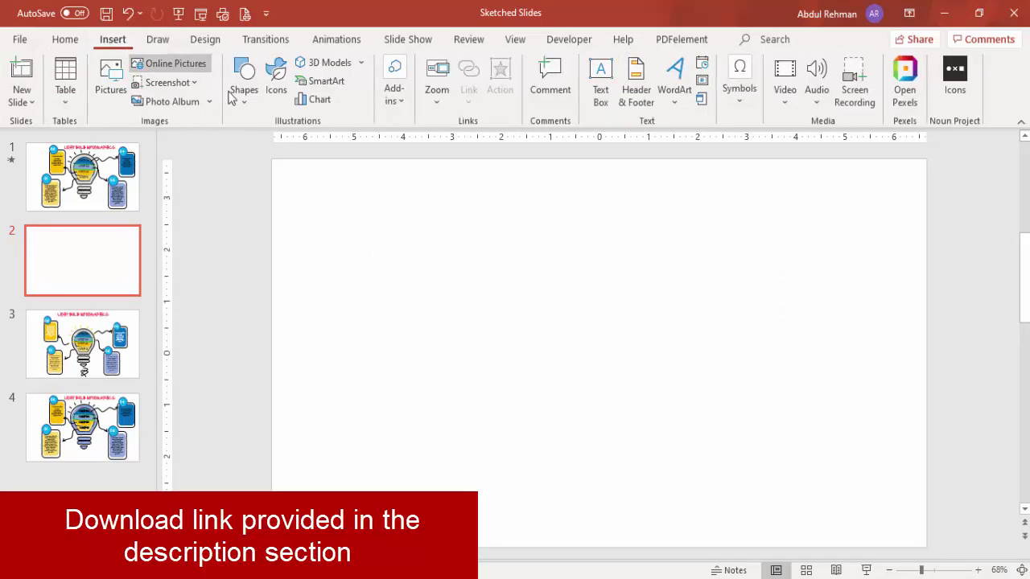
pyautogui.click(276, 97)
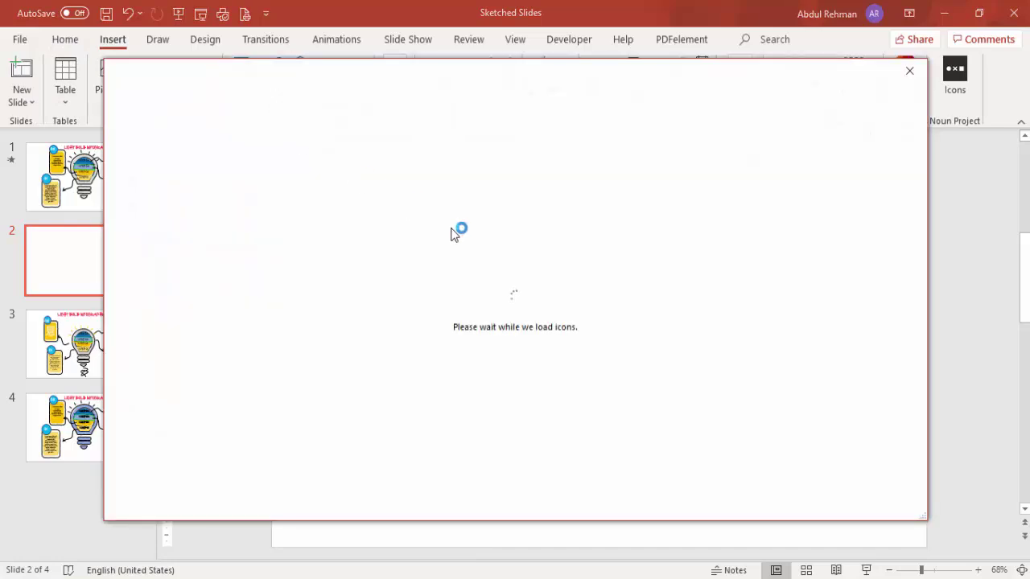
pyautogui.scroll(-2, 636, 346)
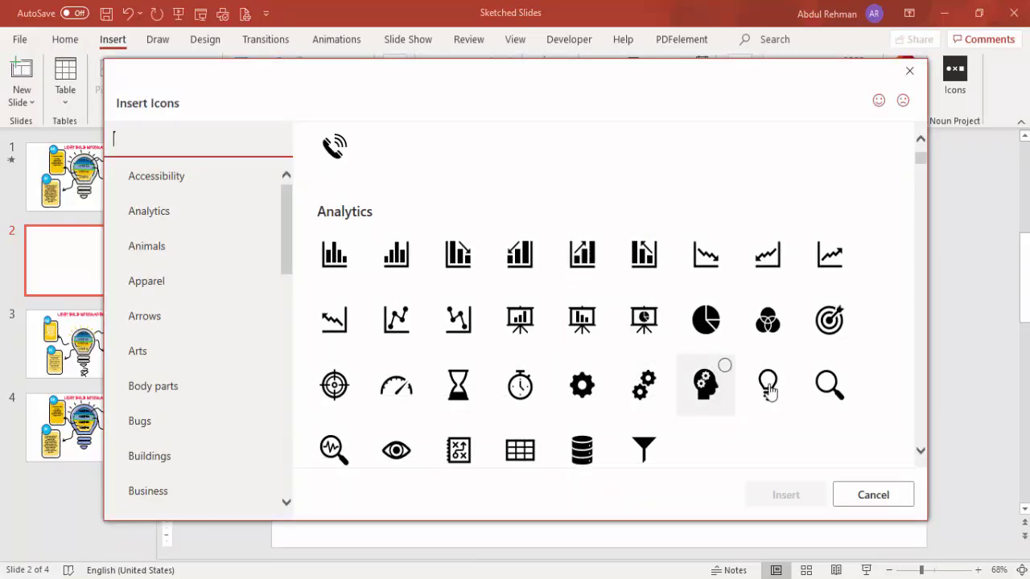
pyautogui.click(770, 391)
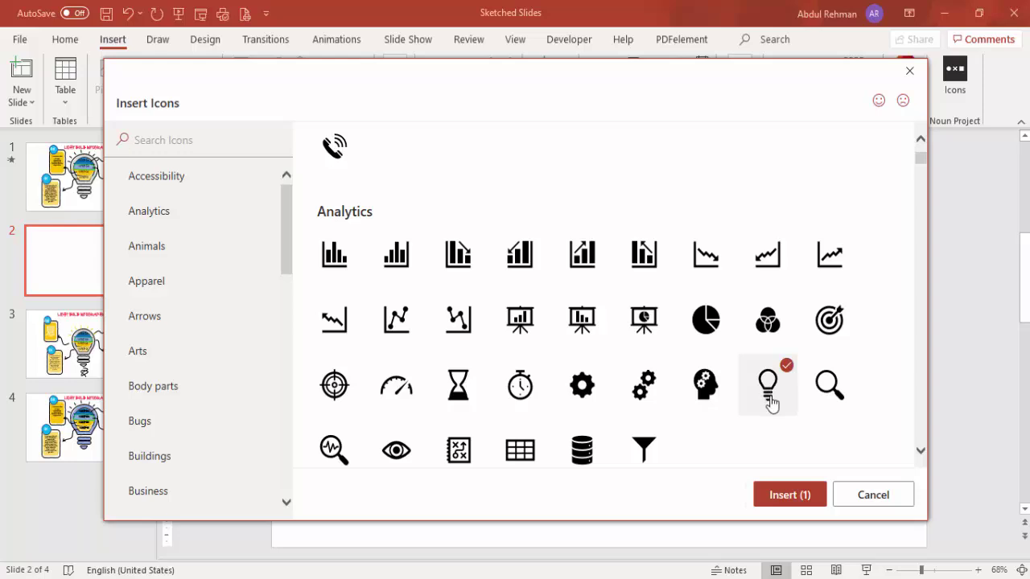
pyautogui.click(790, 498)
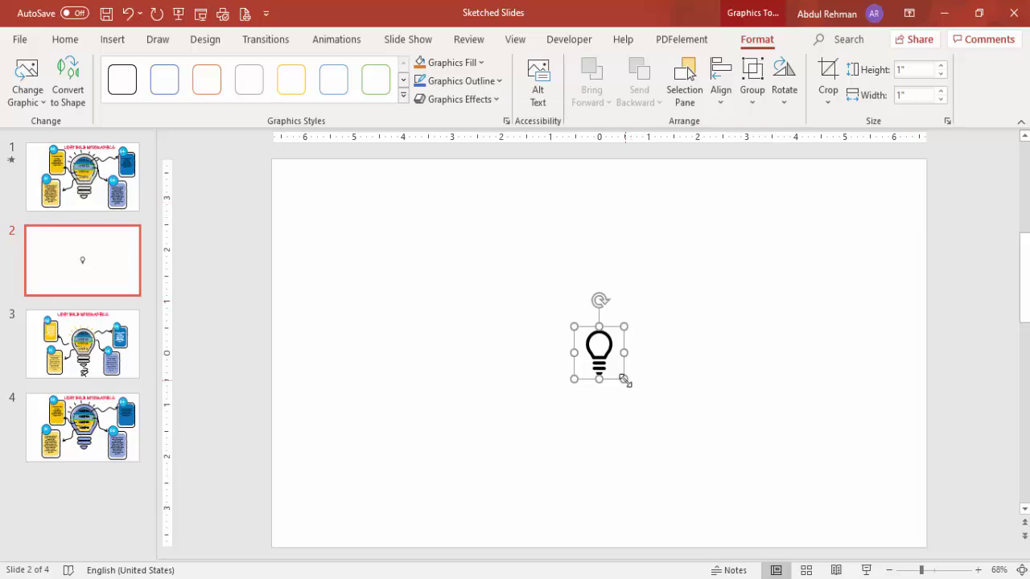
# - Enlarge the lightbulb to 3.88 inches square and move it toward the slide centre
pyautogui.moveTo(624, 378); pyautogui.dragTo(720, 458)
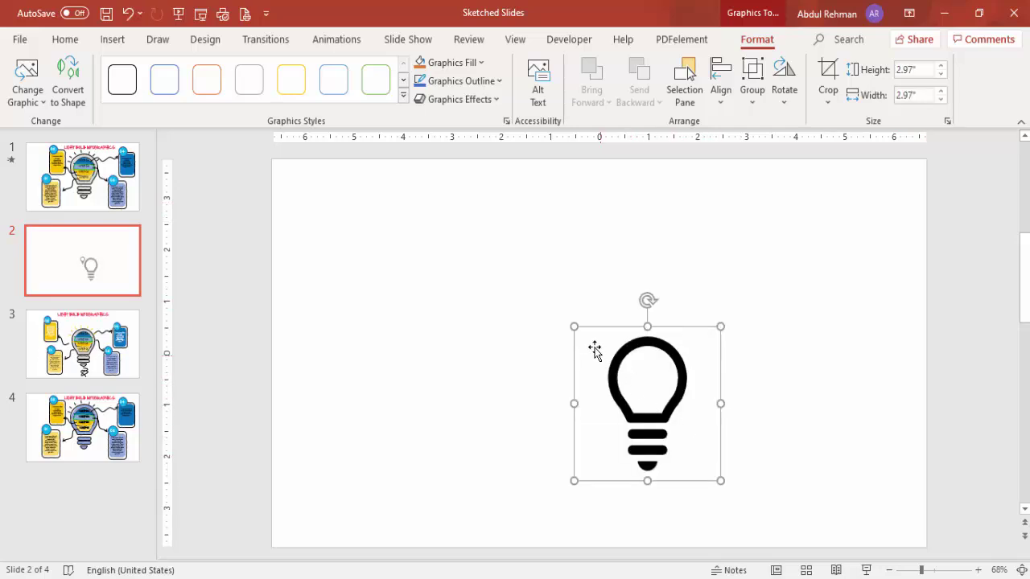
pyautogui.moveTo(574, 327); pyautogui.dragTo(529, 279)
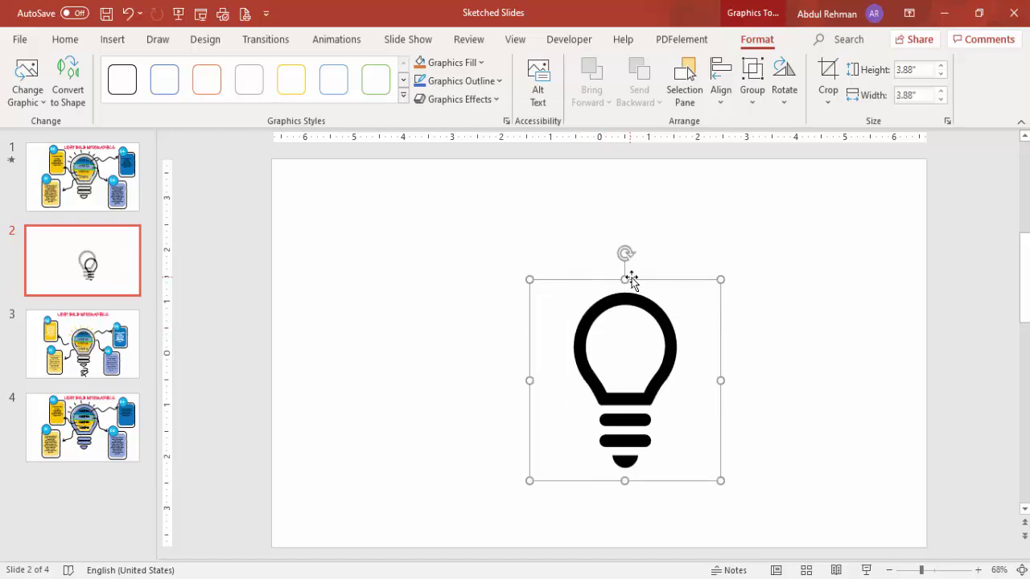
pyautogui.moveTo(646, 278); pyautogui.dragTo(614, 241)
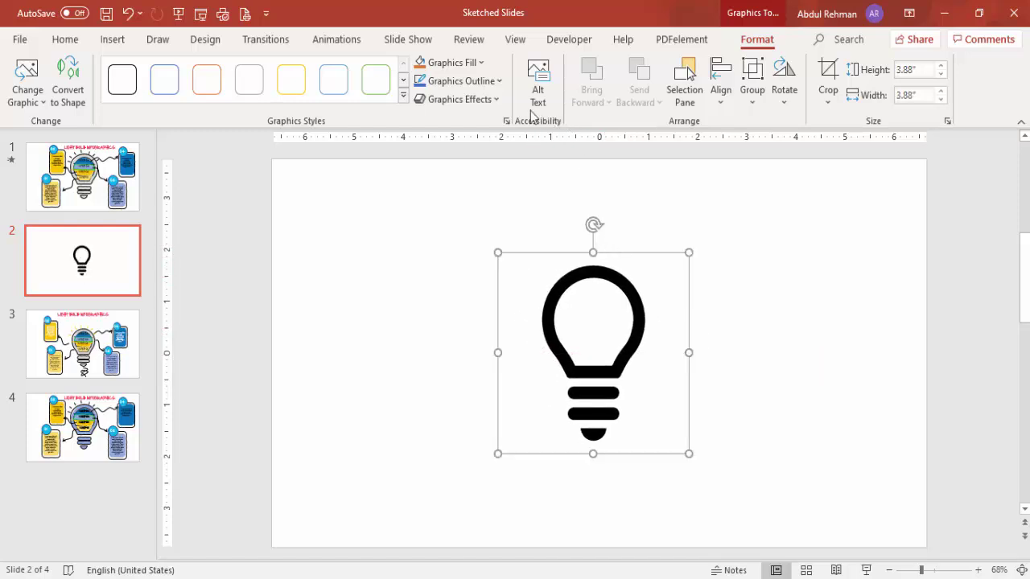
pyautogui.click(473, 82)
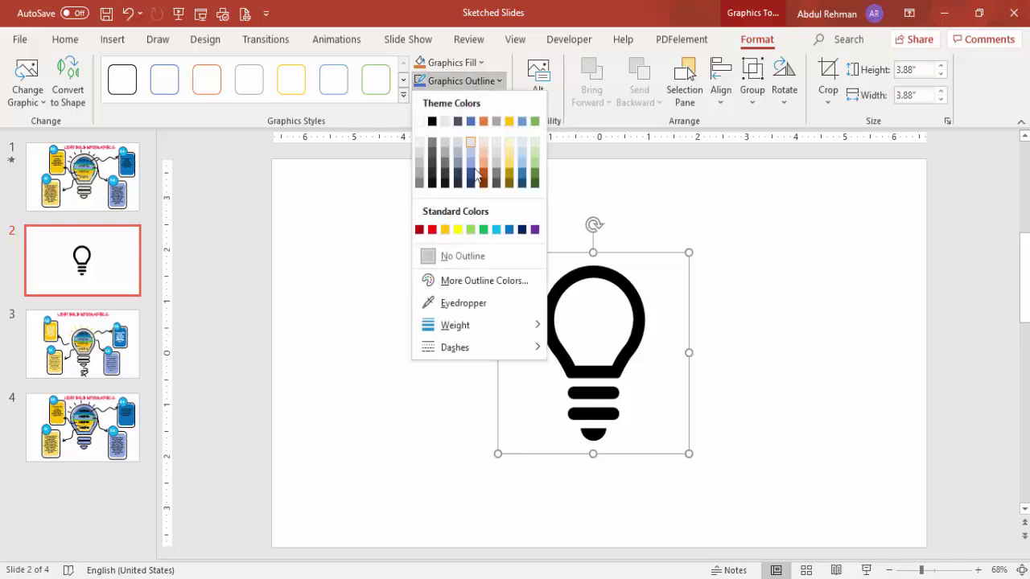
pyautogui.moveTo(483, 335)
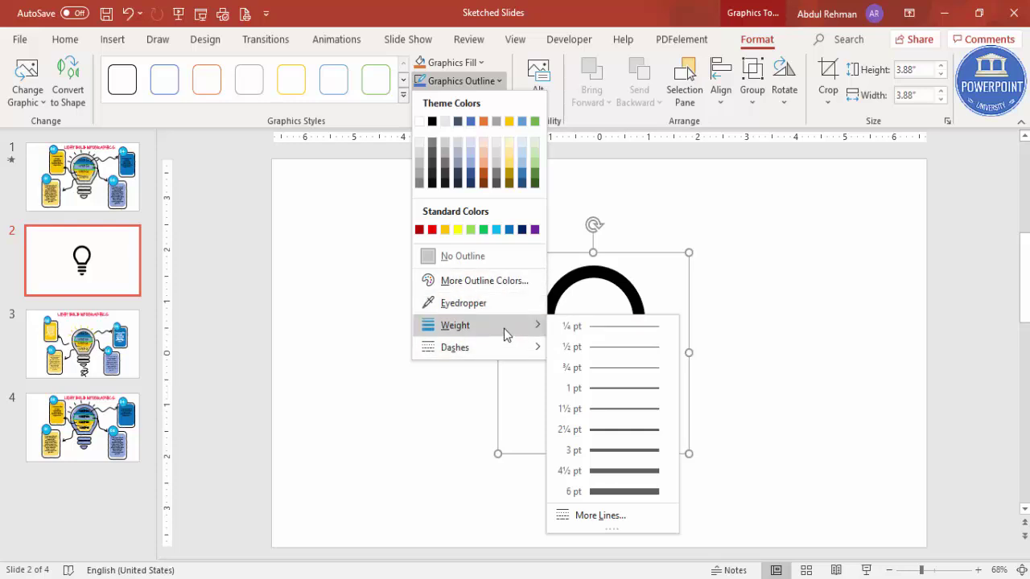
pyautogui.click(652, 256)
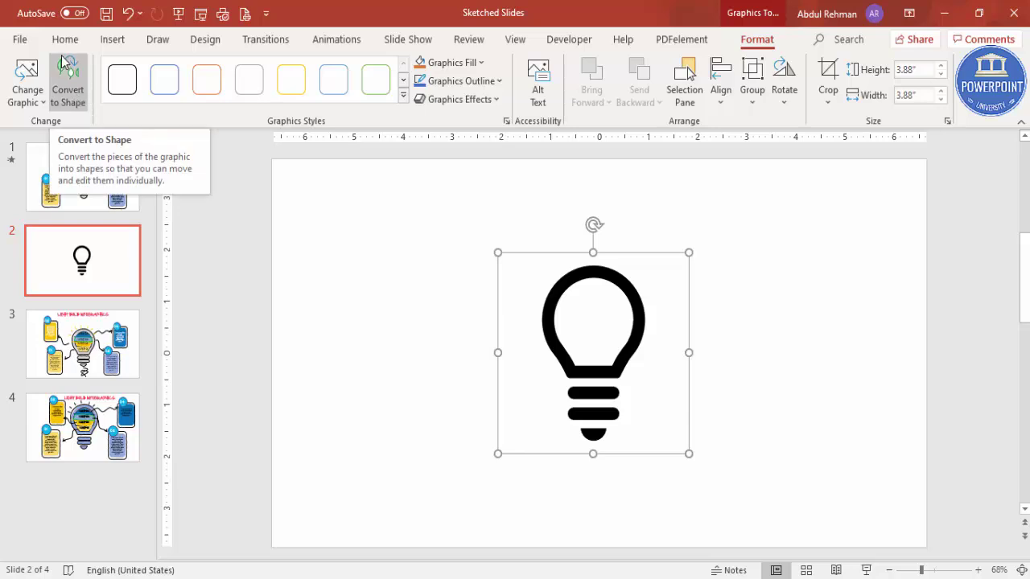
# - Convert the lightbulb icon to a drawing object and bring up the Sketched outline styles
pyautogui.click(69, 78)
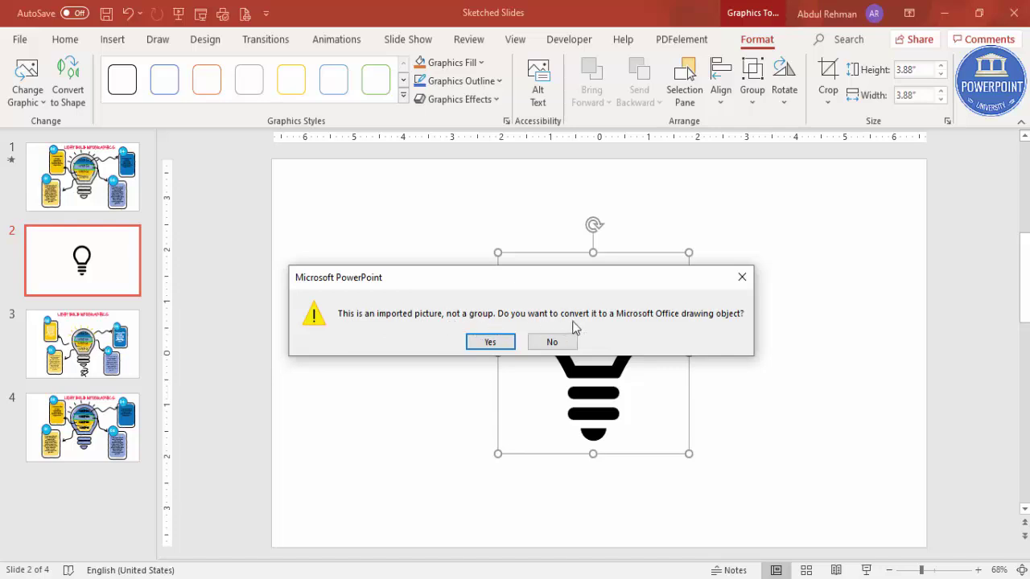
pyautogui.click(493, 342)
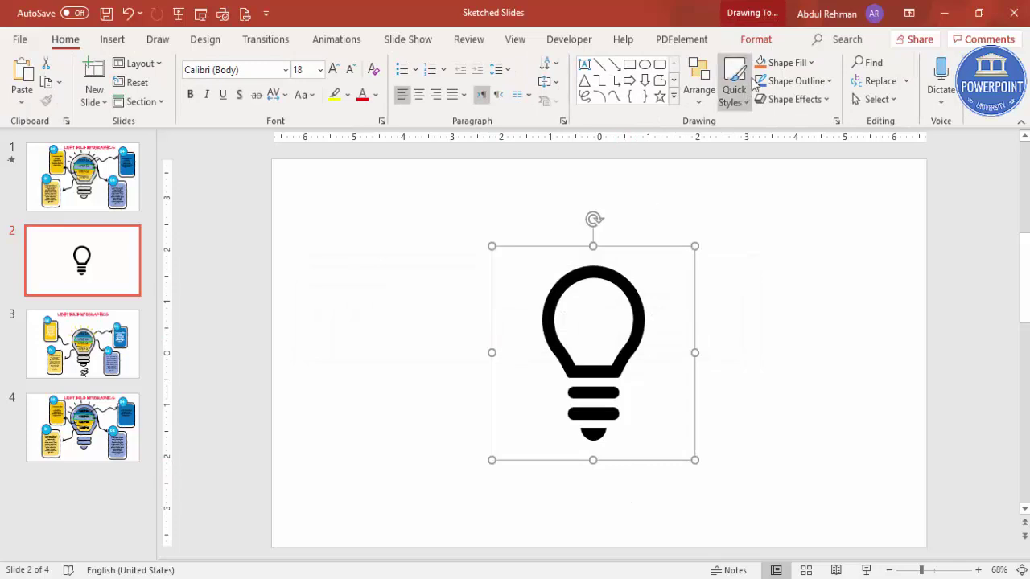
pyautogui.click(769, 41)
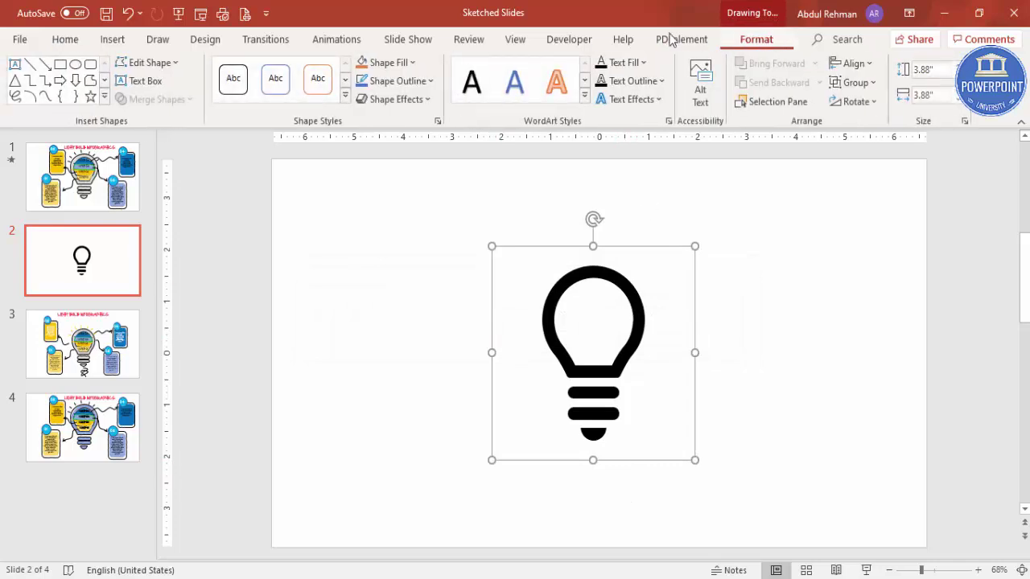
pyautogui.click(426, 81)
pyautogui.moveTo(356, 353)
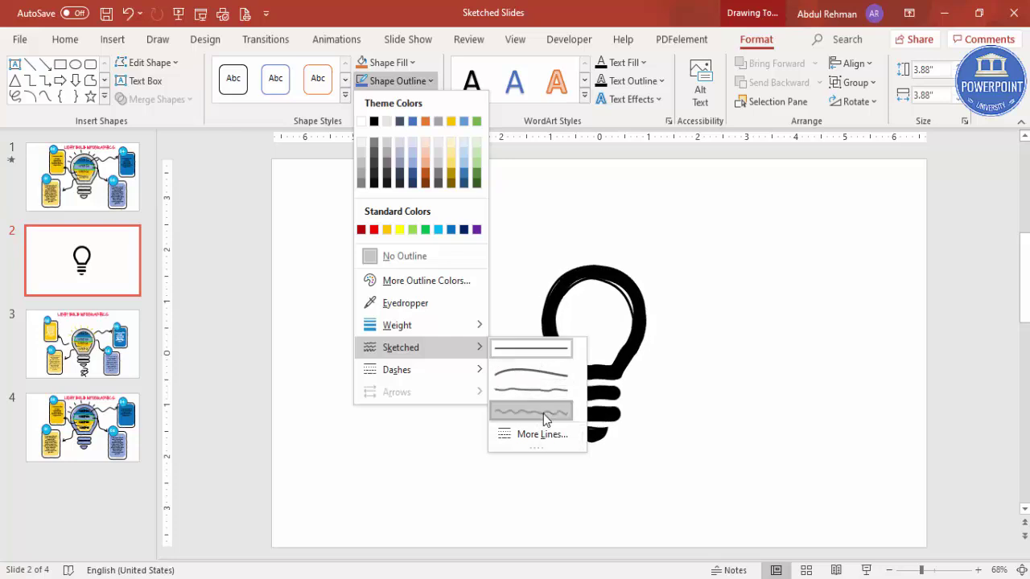
# - Give the bulb the Scribble sketched outline and a light grey fill
pyautogui.click(543, 414)
pyautogui.click(401, 65)
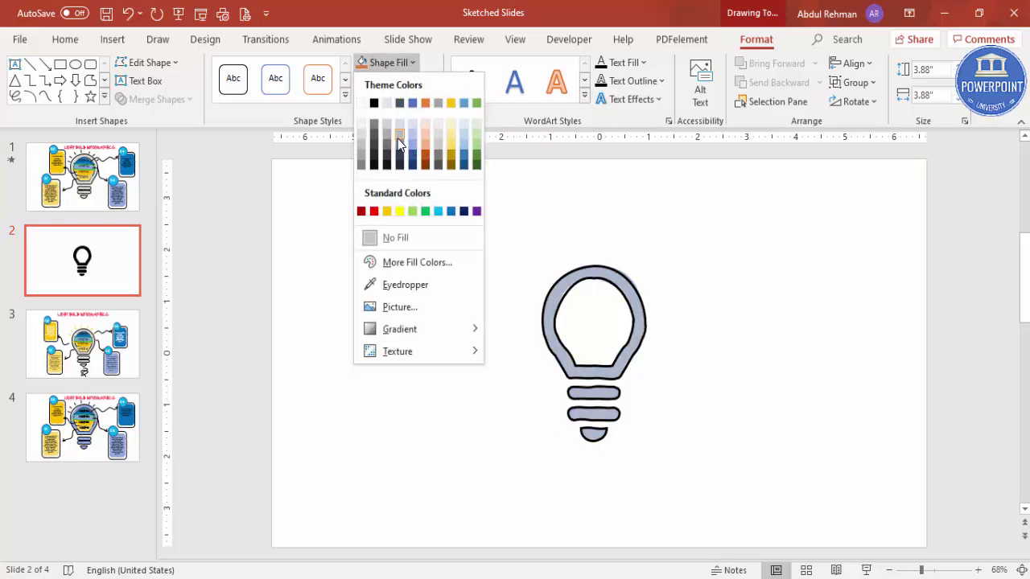
pyautogui.click(399, 139)
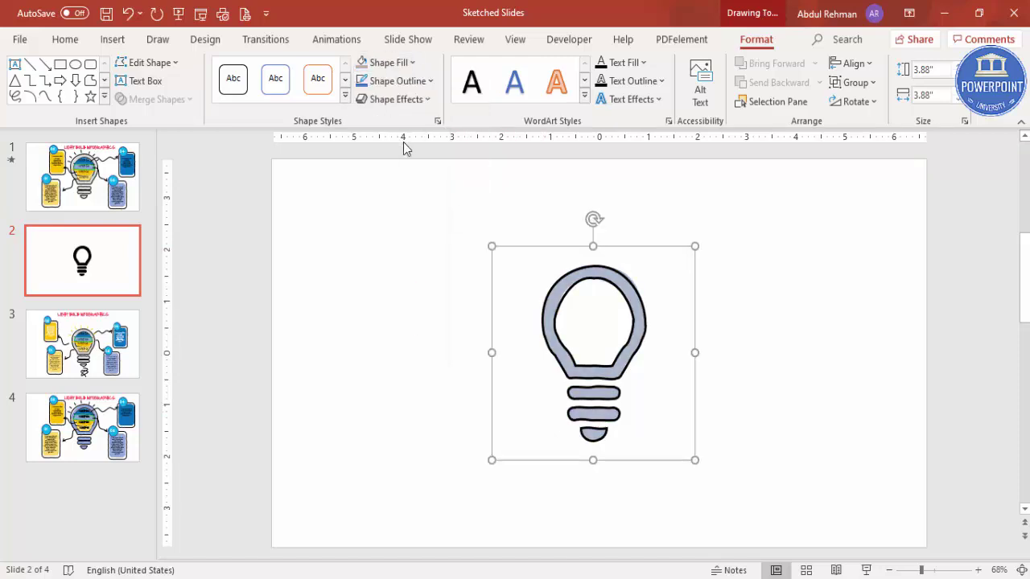
# - Nudge the bulb base's middle bar slightly, then reselect the whole lightbulb
pyautogui.click(593, 413)
pyautogui.moveTo(602, 413); pyautogui.dragTo(601, 425)
pyautogui.click(692, 421)
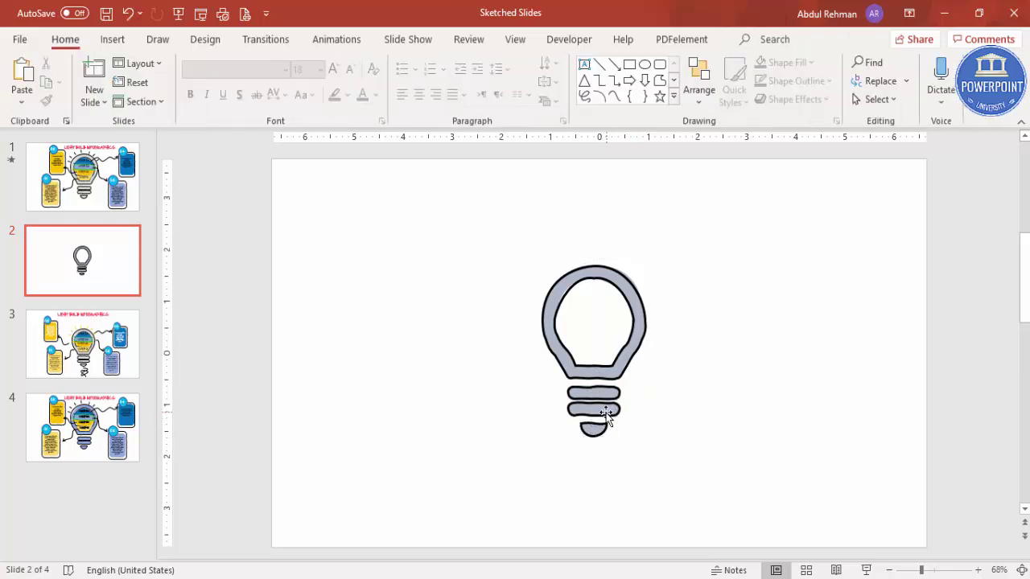
pyautogui.click(614, 413)
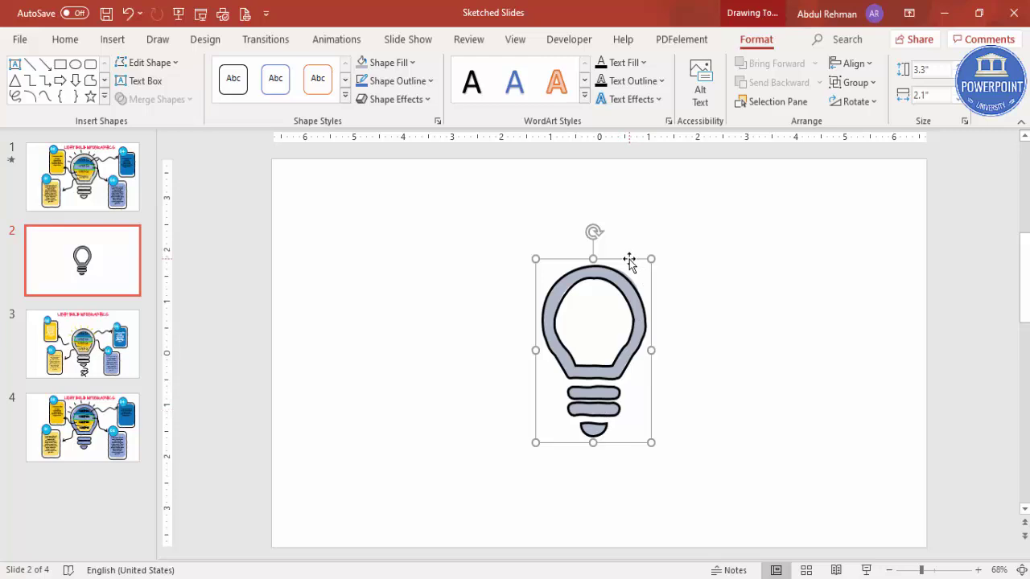
# - Enlarge the lightbulb from its corners and shift it slightly left
pyautogui.moveTo(522, 241); pyautogui.dragTo(512, 225)
pyautogui.moveTo(650, 441); pyautogui.dragTo(681, 474)
pyautogui.moveTo(676, 417); pyautogui.dragTo(664, 414)
pyautogui.click(664, 415)
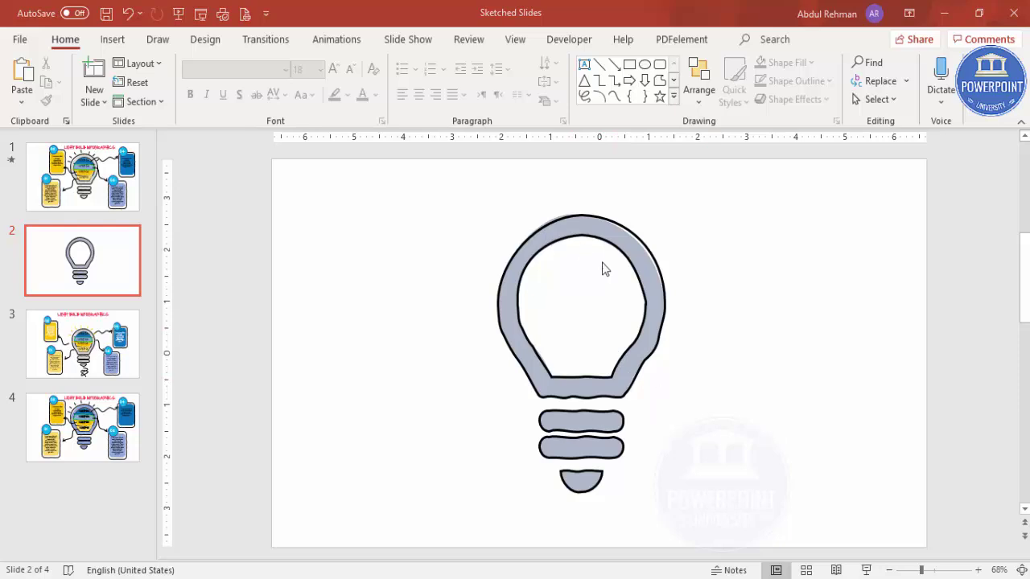
# - Set the lightbulb's outline weight to 2¼ pt
pyautogui.click(628, 230)
pyautogui.click(757, 42)
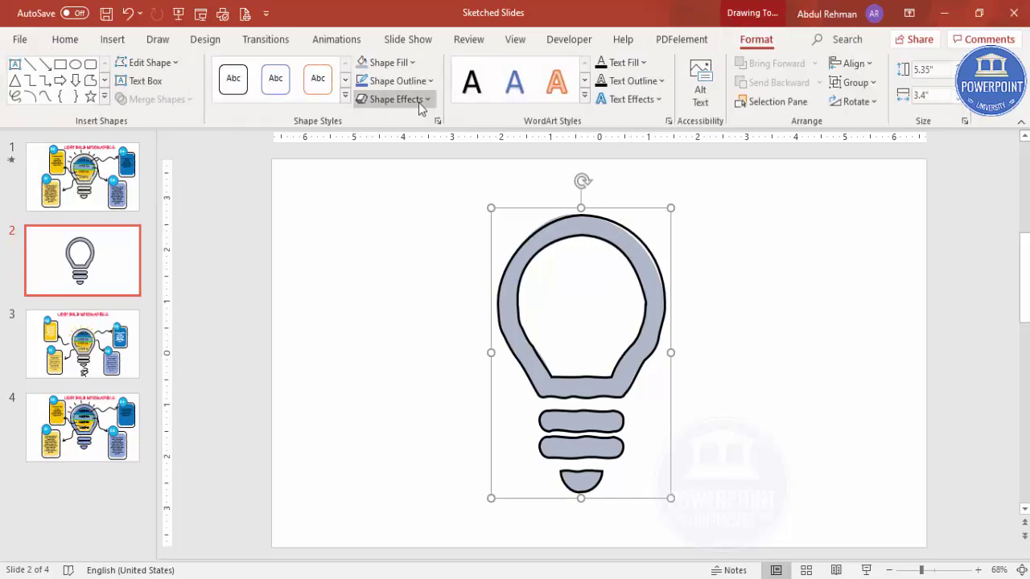
pyautogui.click(415, 82)
pyautogui.moveTo(421, 327)
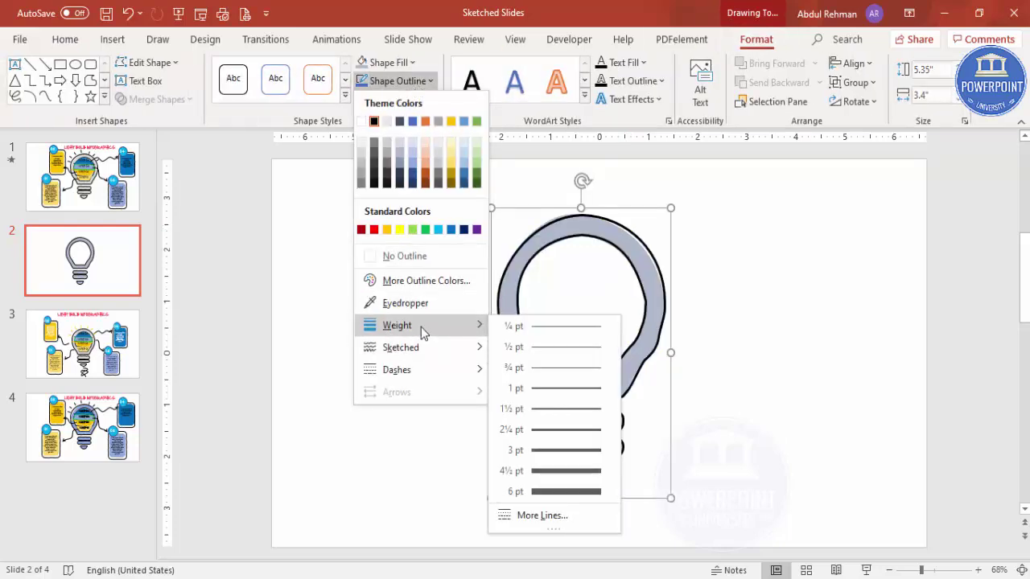
pyautogui.click(566, 430)
pyautogui.click(682, 387)
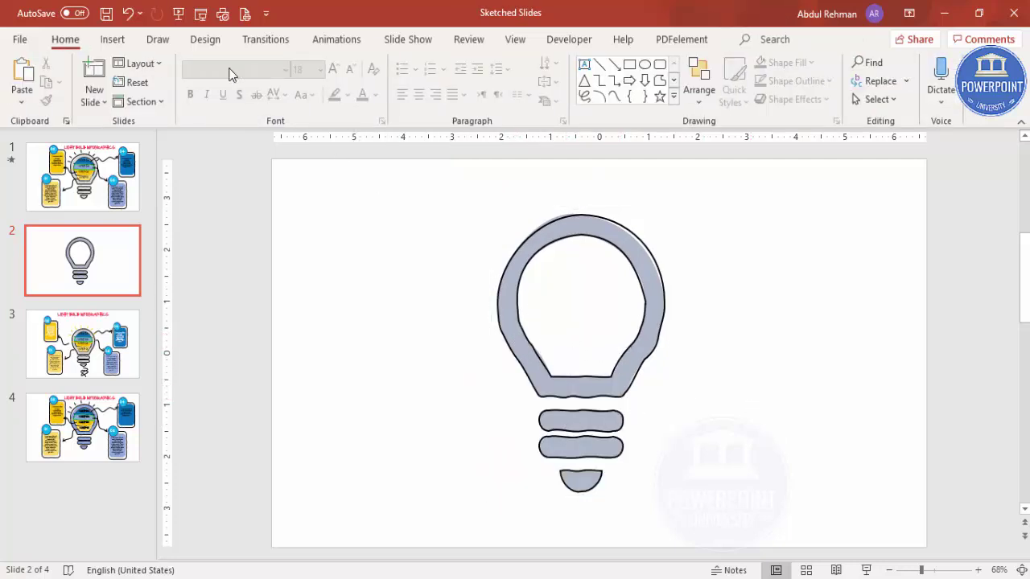
# - Draw a freeform horizontal line across the lower part of the bulb's glass
pyautogui.click(112, 39)
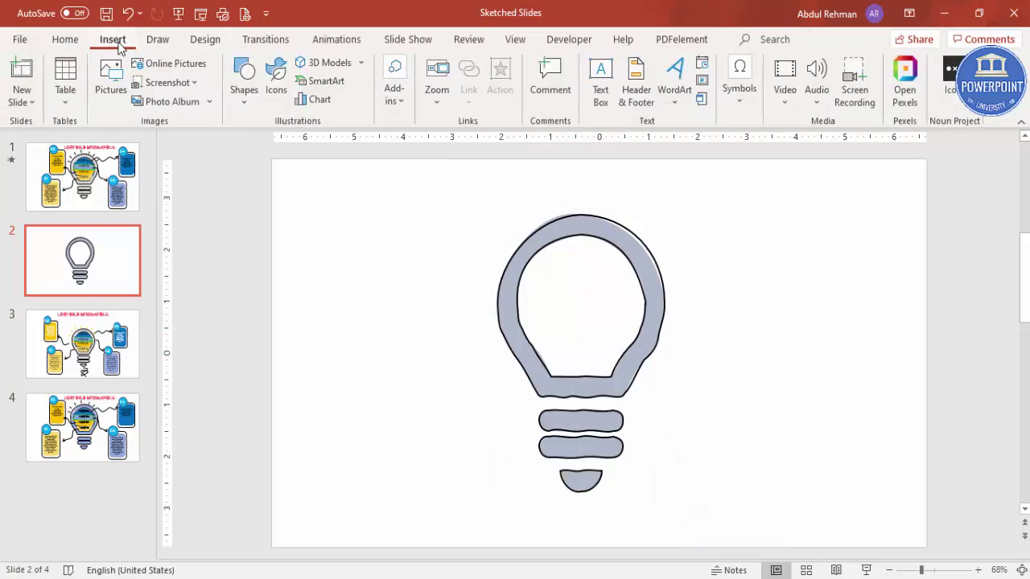
pyautogui.click(244, 88)
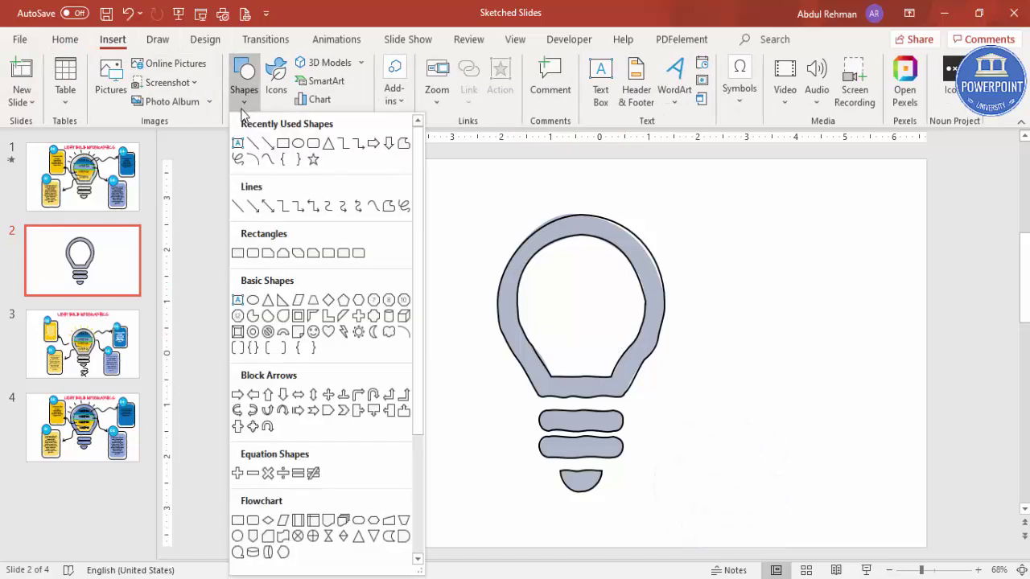
pyautogui.click(388, 208)
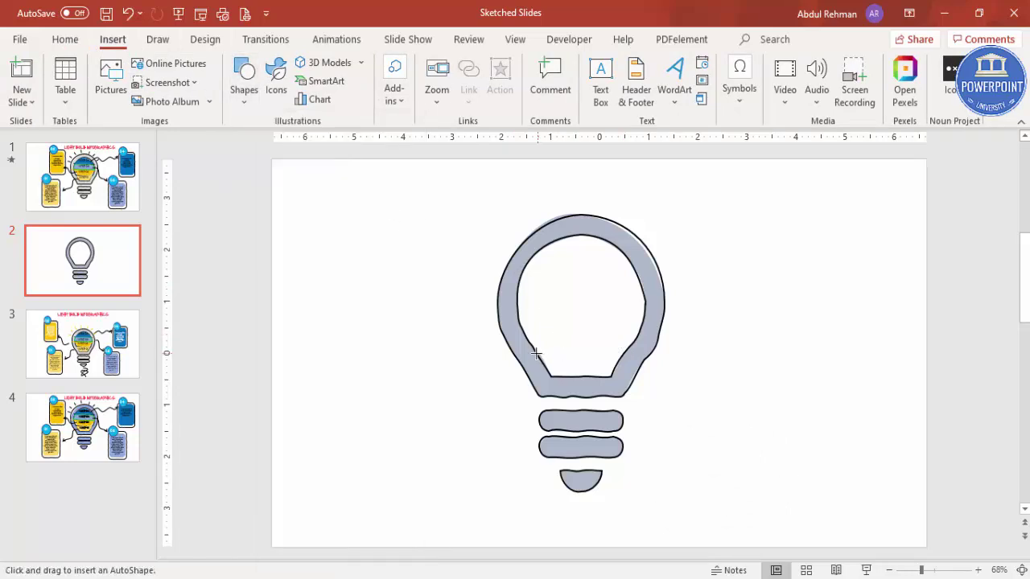
pyautogui.click(534, 352)
pyautogui.doubleClick(626, 352)
pyautogui.click(687, 359)
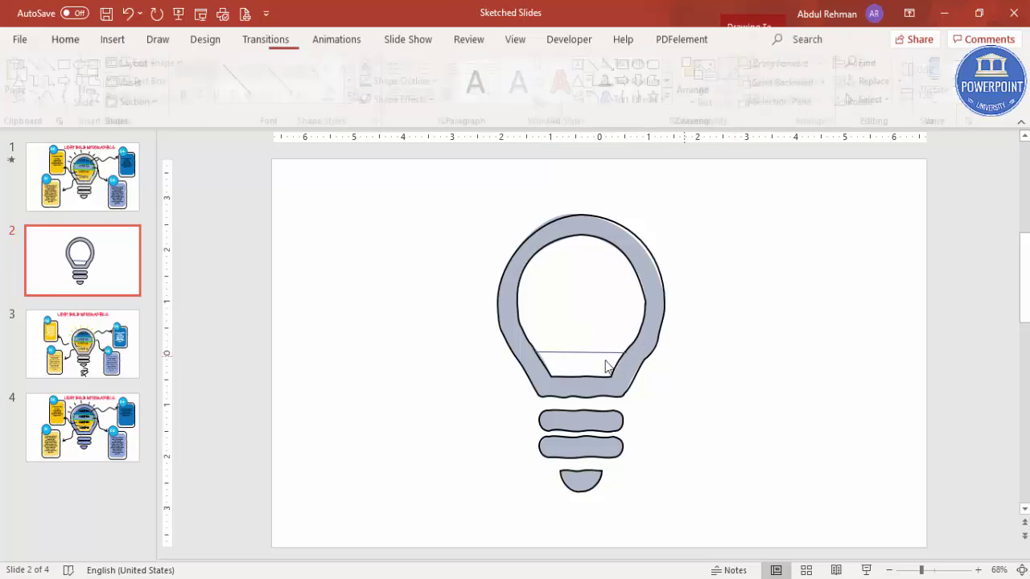
# - Place copies of the line higher up so three lines sit at evenly spaced heights
pyautogui.click(602, 355)
pyautogui.moveTo(604, 354); pyautogui.dragTo(624, 283)
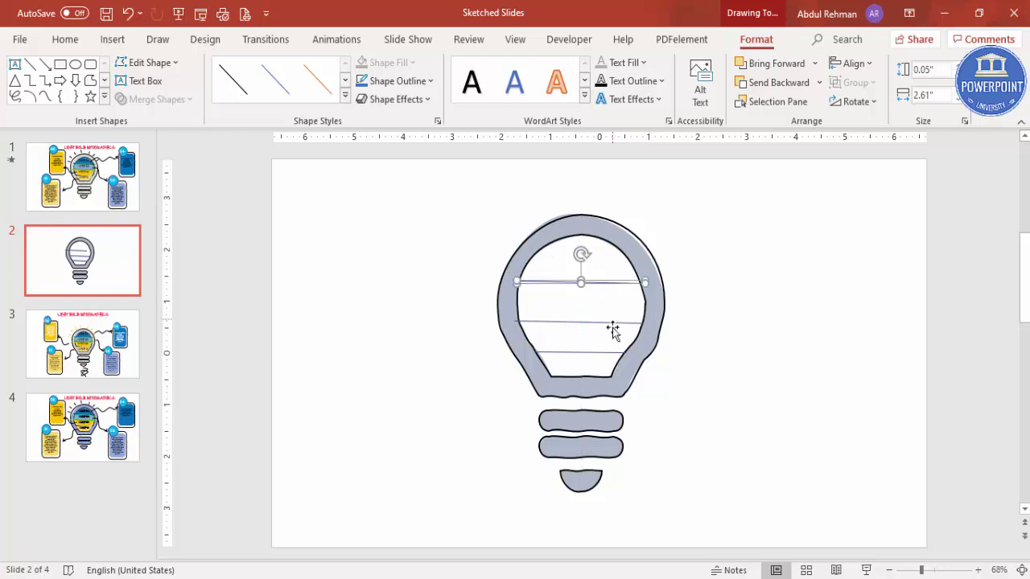
pyautogui.moveTo(615, 324); pyautogui.dragTo(616, 320)
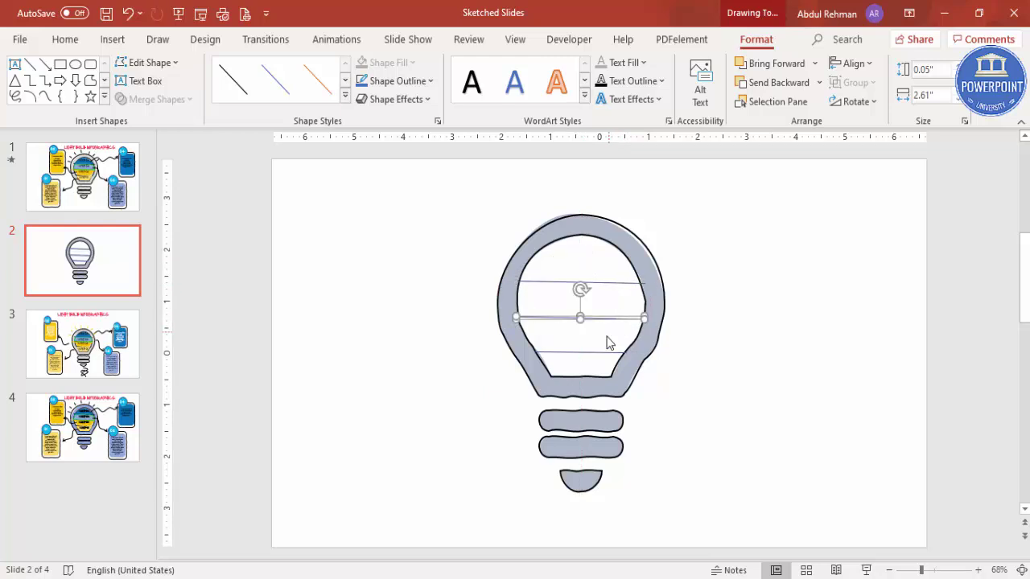
pyautogui.click(680, 367)
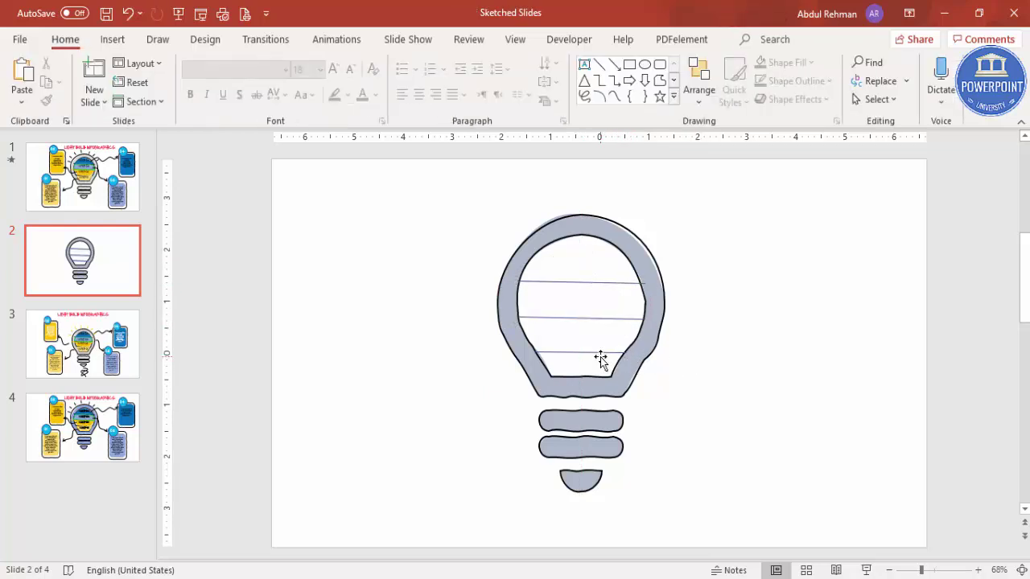
# - Select the three dividing lines and make their outline black
pyautogui.click(606, 353)
pyautogui.keyDown('shift'); pyautogui.click(617, 320); pyautogui.keyUp('shift')
pyautogui.keyDown('shift'); pyautogui.click(603, 283); pyautogui.keyUp('shift')
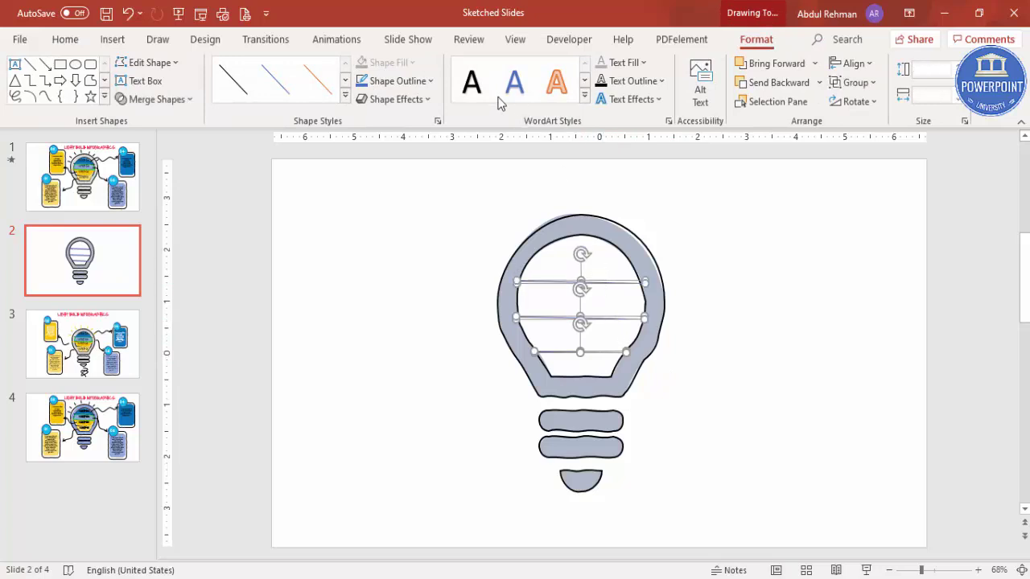
pyautogui.click(417, 90)
pyautogui.click(374, 121)
# - Give the three lines a wavy sketched style at 2¼ pt weight
pyautogui.click(415, 84)
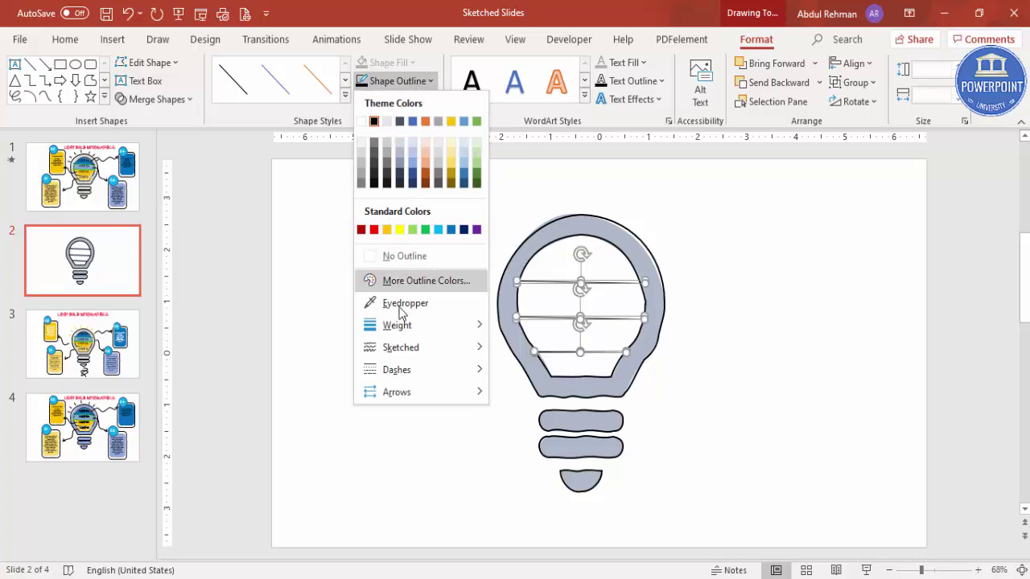
pyautogui.moveTo(429, 346)
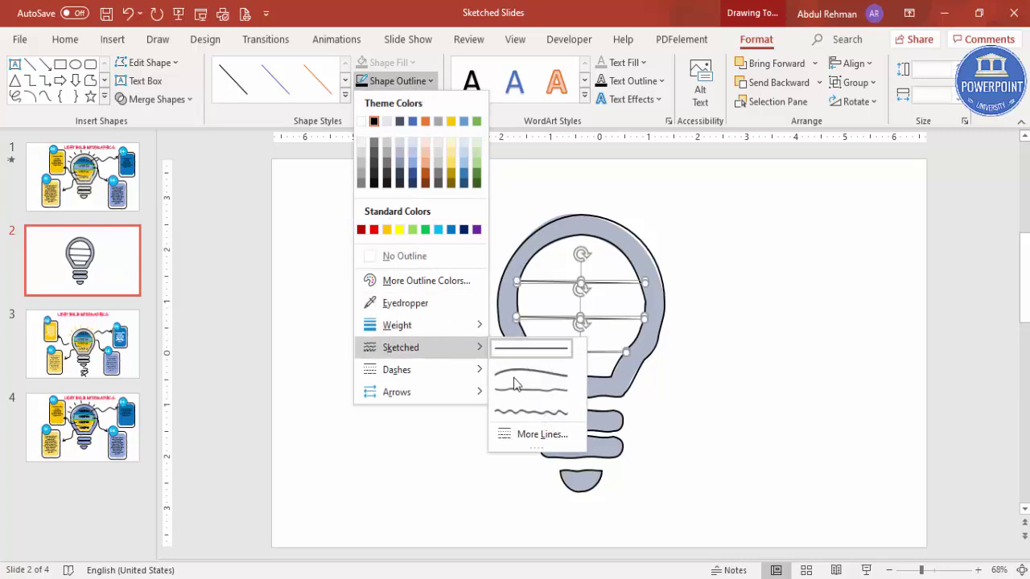
pyautogui.click(563, 420)
pyautogui.click(415, 81)
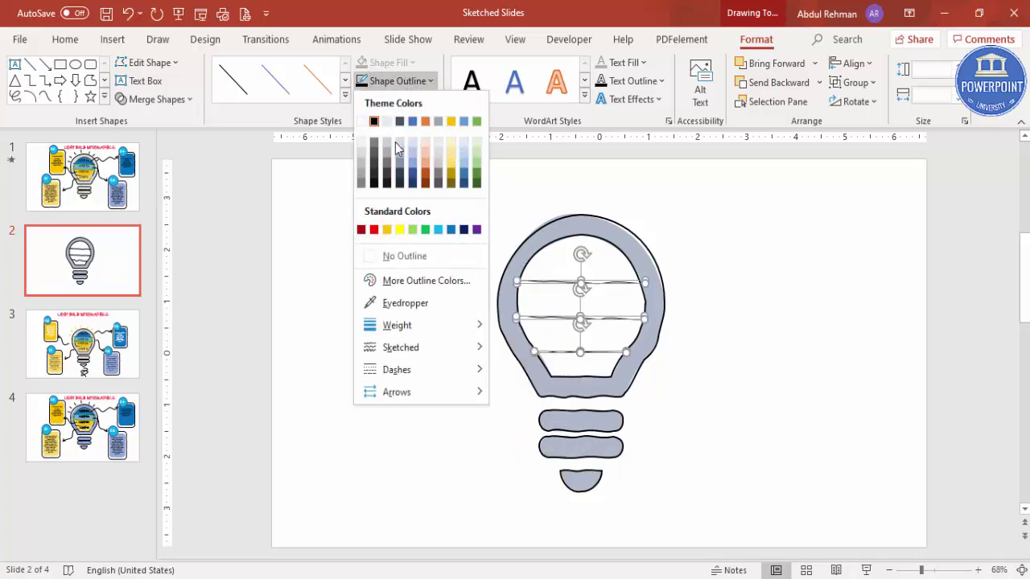
pyautogui.moveTo(430, 326)
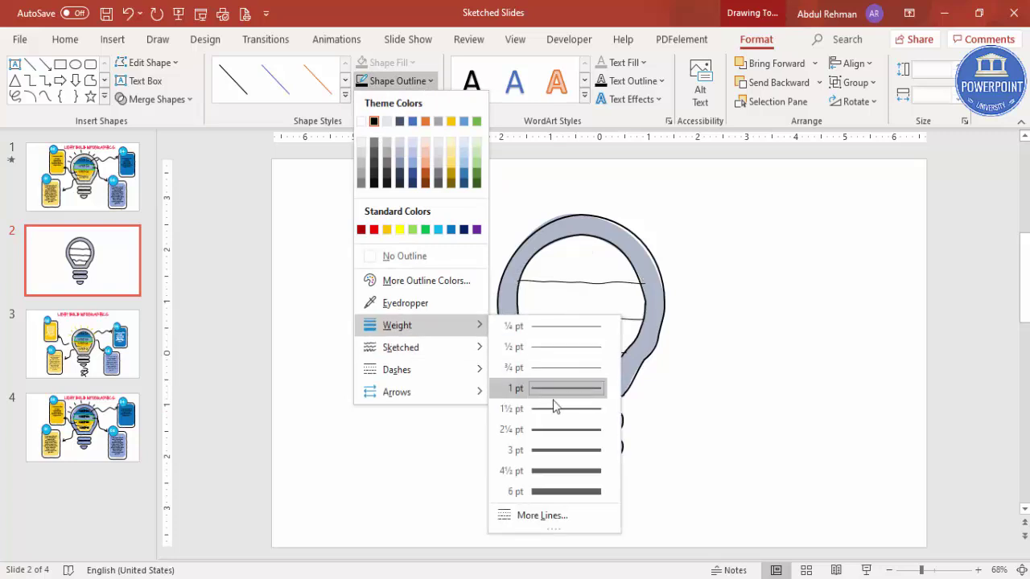
pyautogui.click(561, 429)
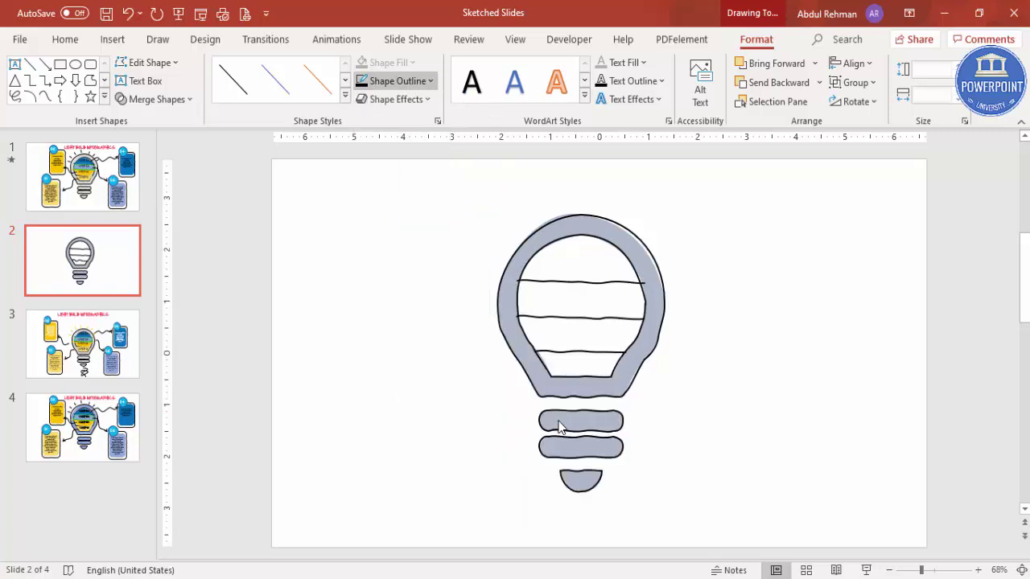
pyautogui.click(715, 386)
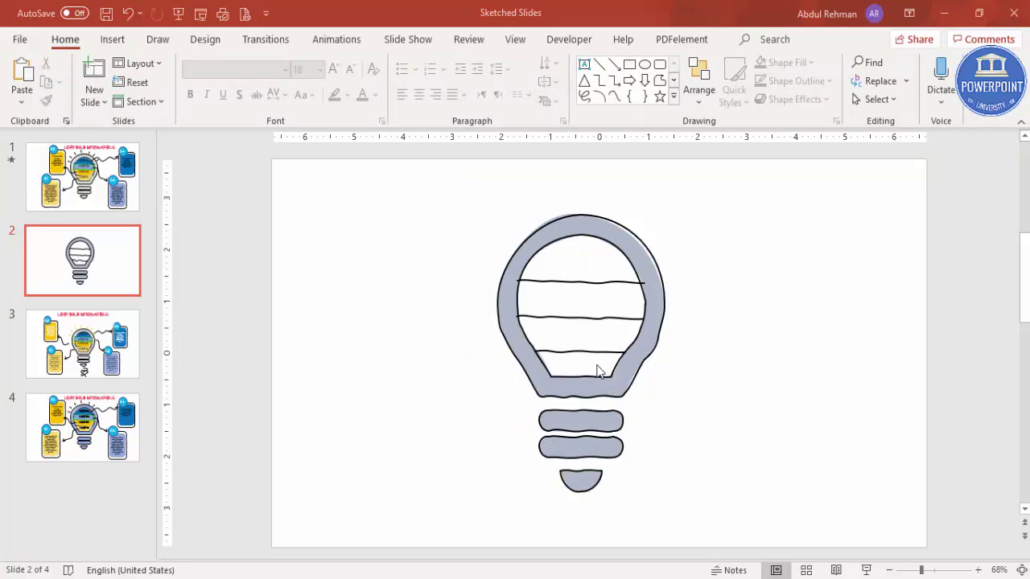
# - Draw a freeform shape over the bulb's bottom band
pyautogui.click(113, 40)
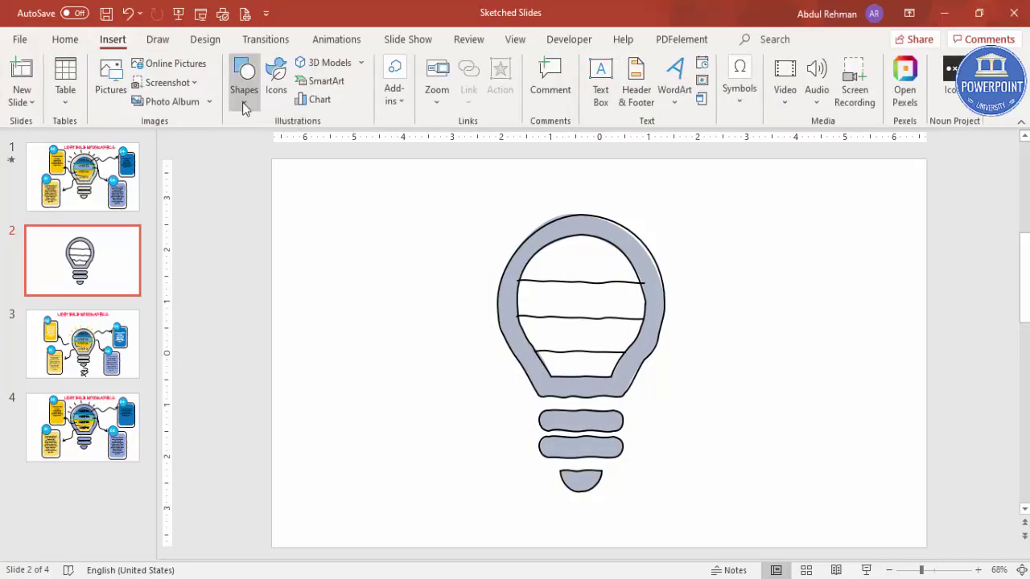
pyautogui.click(247, 102)
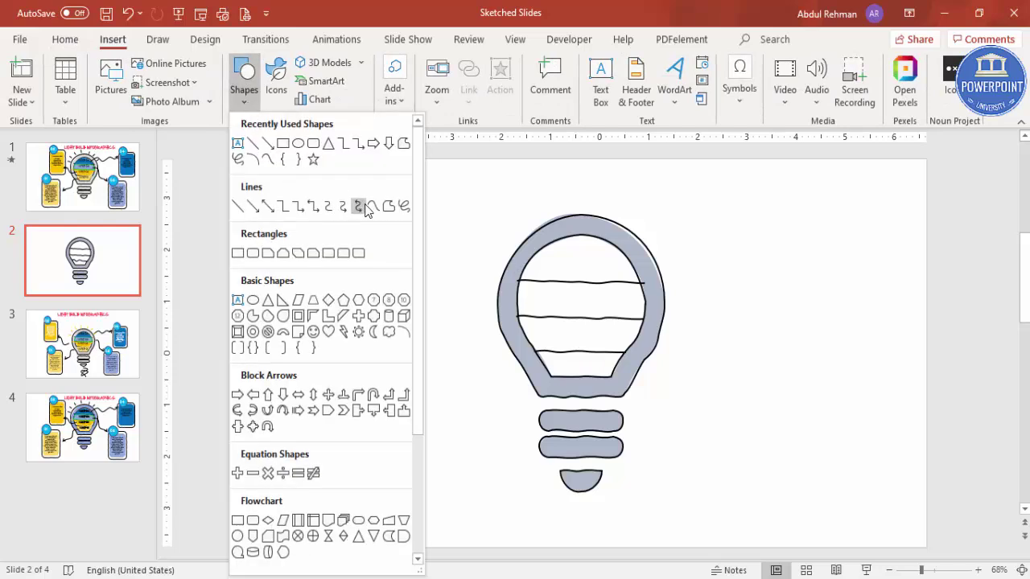
pyautogui.click(388, 207)
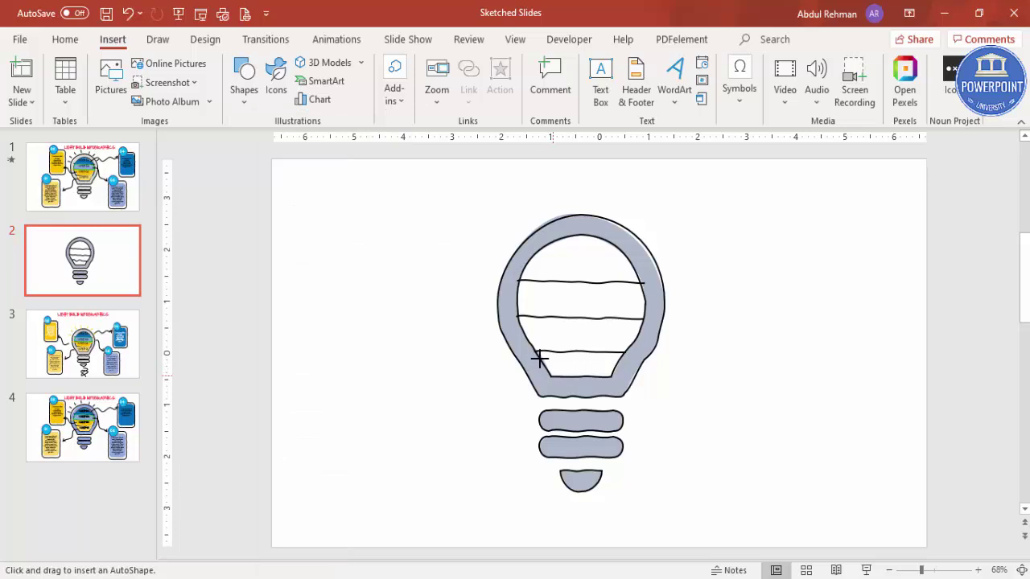
pyautogui.moveTo(541, 351)
pyautogui.mouseDown()
pyautogui.moveTo(628, 351)
pyautogui.moveTo(552, 373)
pyautogui.mouseUp()
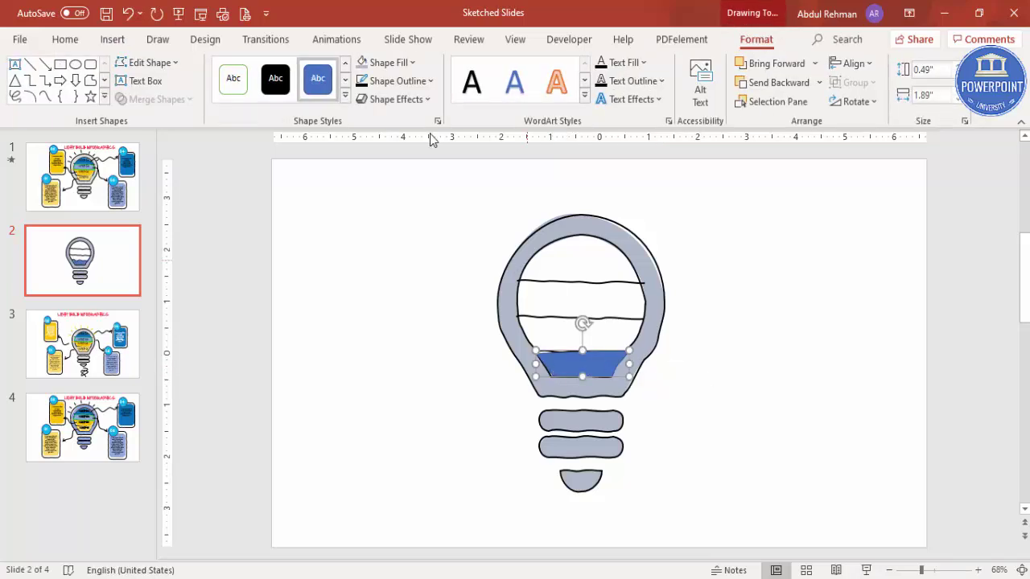
# - Give the bottom band shape a gold fill, gold outline and wavy sketched style
pyautogui.click(412, 62)
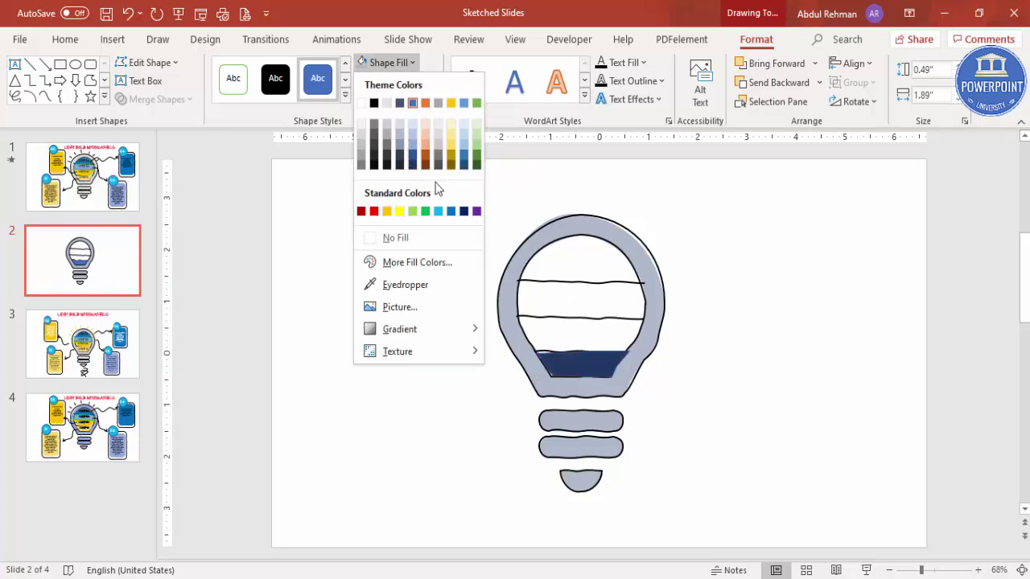
pyautogui.click(451, 145)
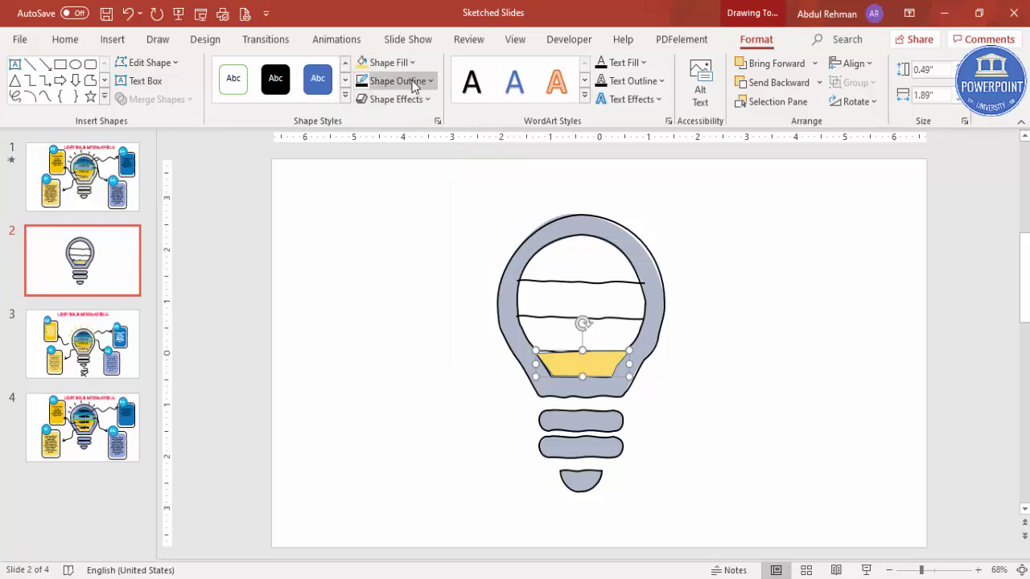
pyautogui.click(411, 81)
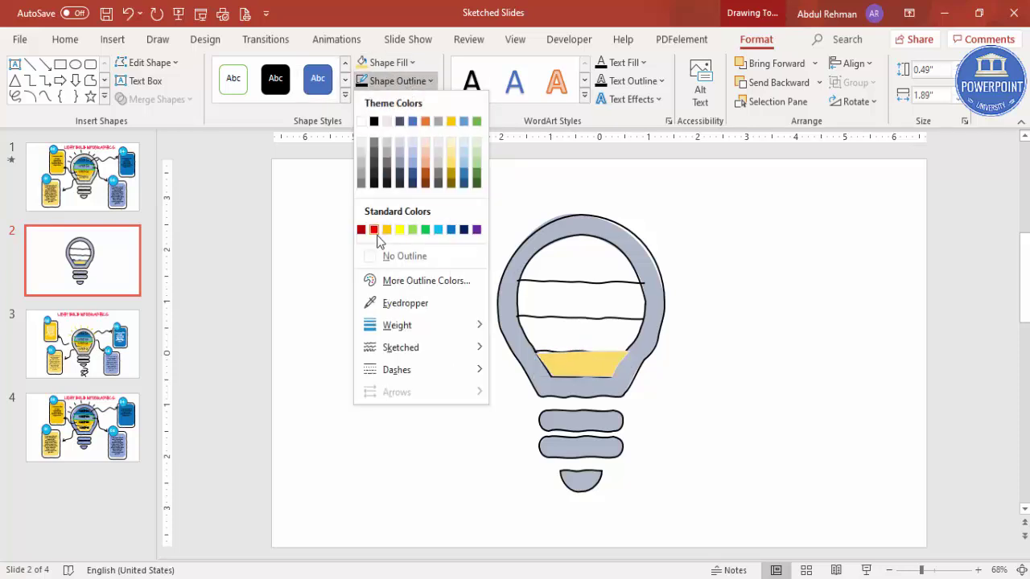
pyautogui.click(452, 169)
pyautogui.click(414, 85)
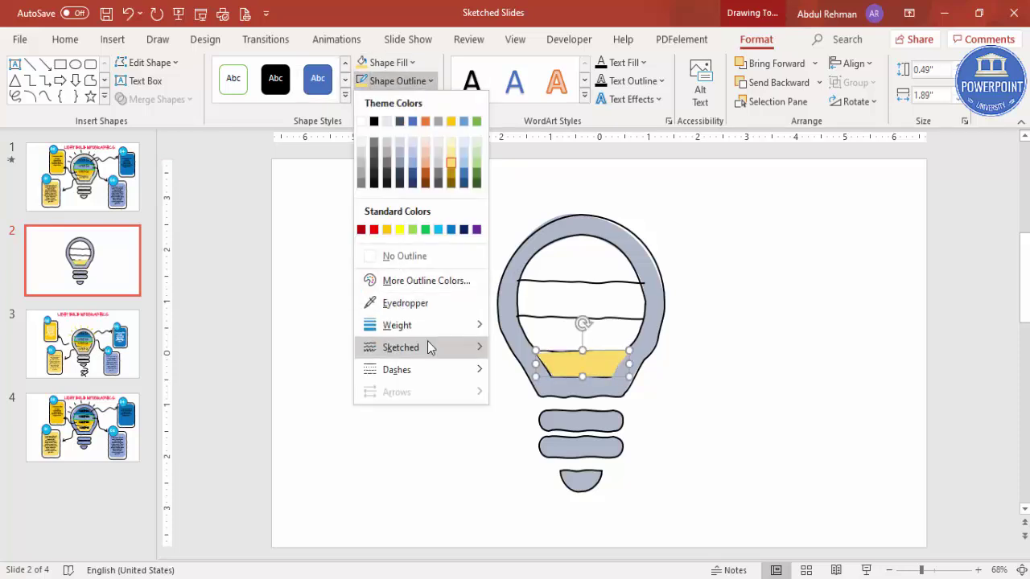
pyautogui.moveTo(428, 341)
pyautogui.click(546, 418)
pyautogui.click(697, 377)
# - Narrow the yellow shape so it sits inside the bulb
pyautogui.click(607, 369)
pyautogui.moveTo(632, 364); pyautogui.dragTo(620, 362)
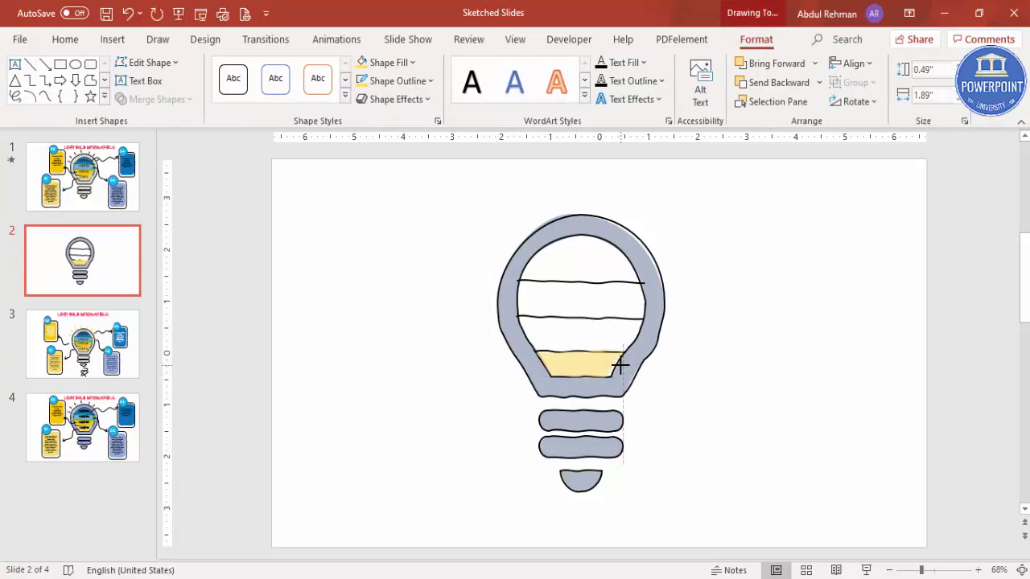
pyautogui.click(416, 301)
# - Draw a freeform band above the yellow band along the middle dividing line
pyautogui.click(113, 42)
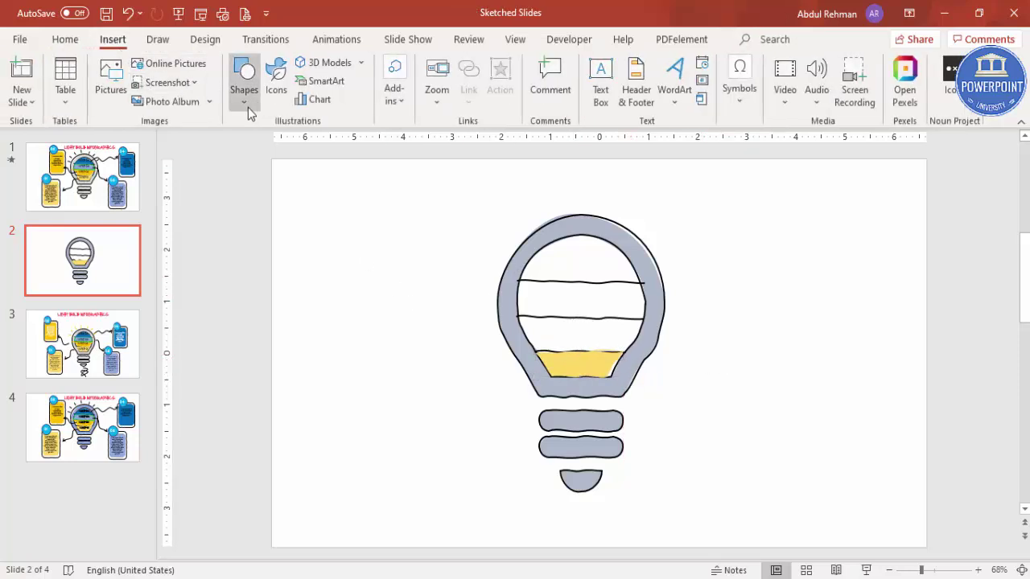
pyautogui.click(247, 107)
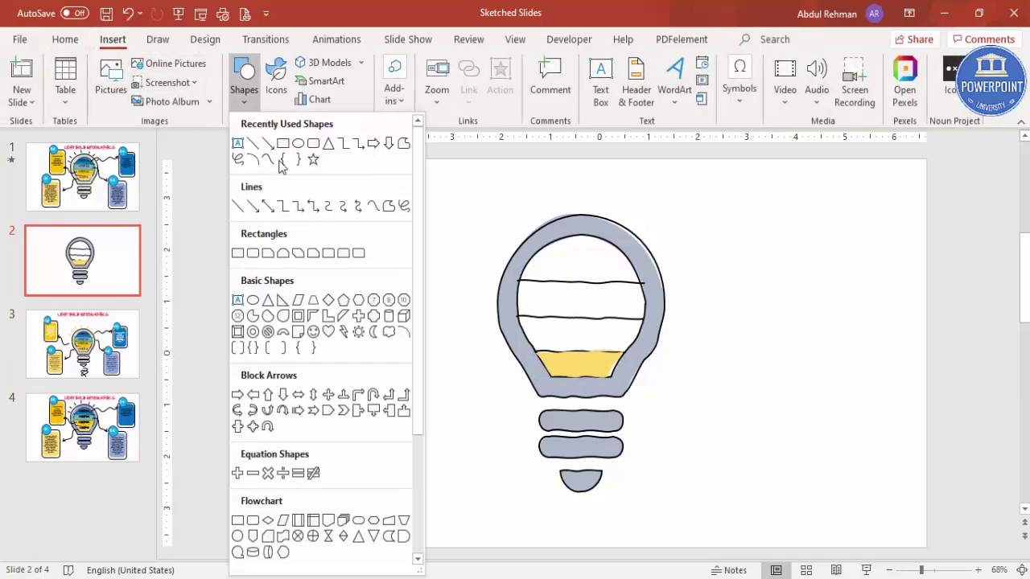
pyautogui.click(371, 208)
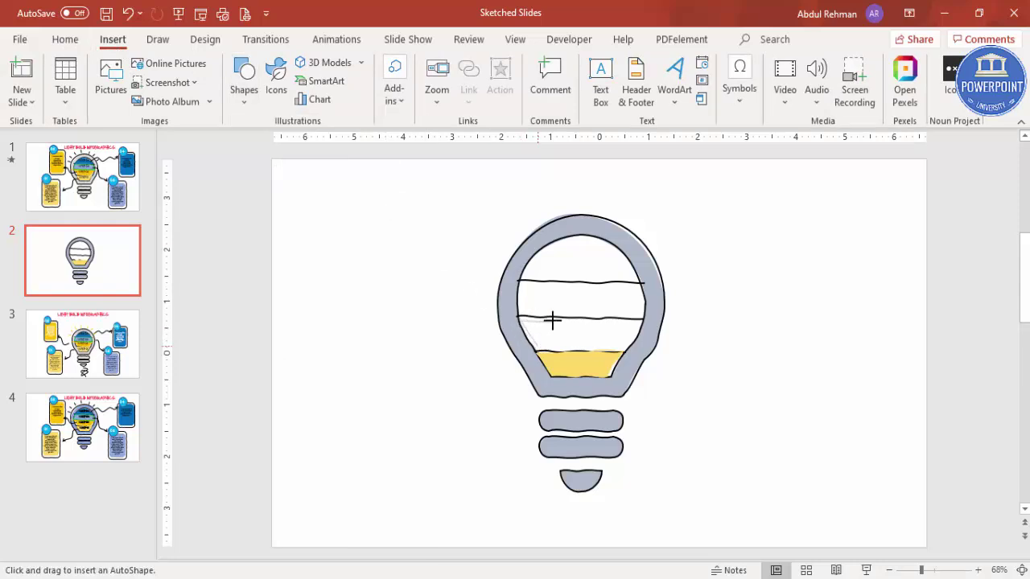
pyautogui.moveTo(591, 321); pyautogui.dragTo(637, 321)
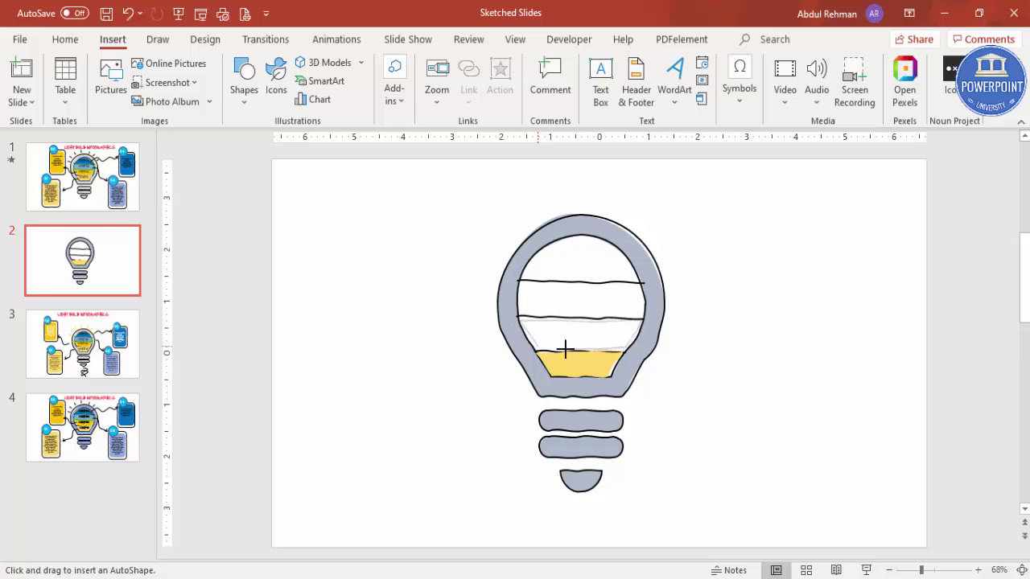
pyautogui.click(537, 345)
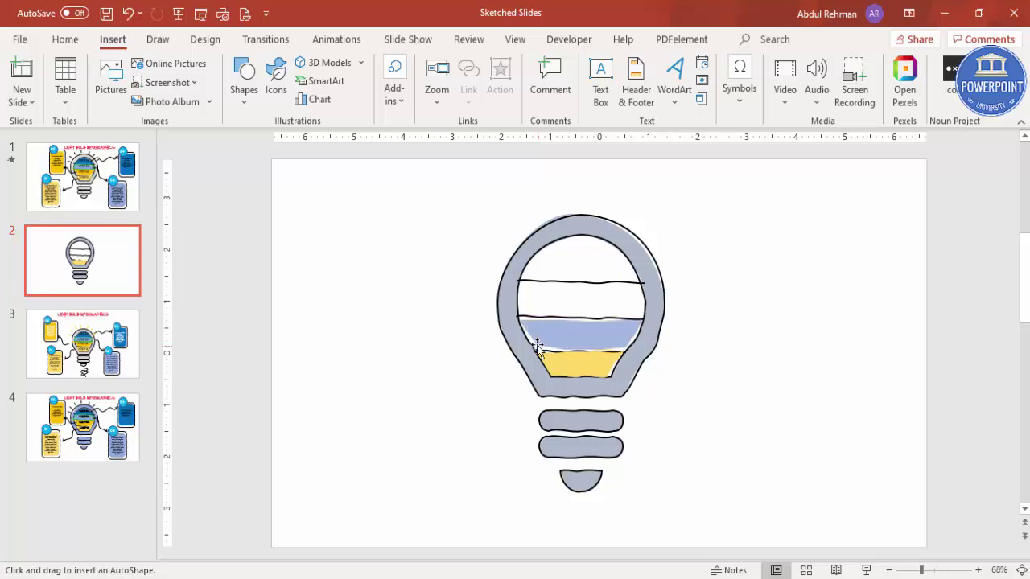
# - Fill the new band blue with a matching outline colour and sketched style
pyautogui.click(390, 64)
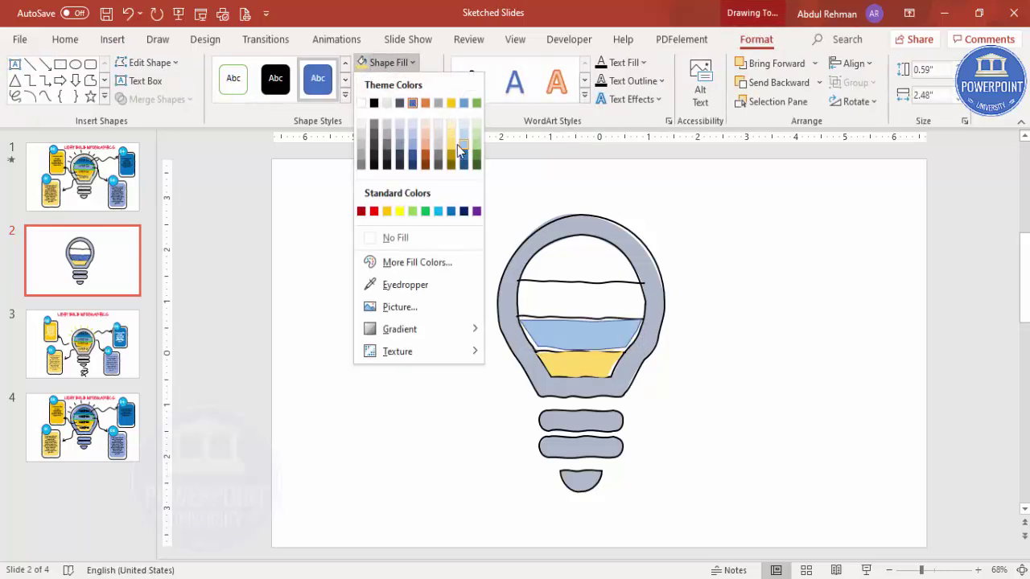
pyautogui.click(463, 157)
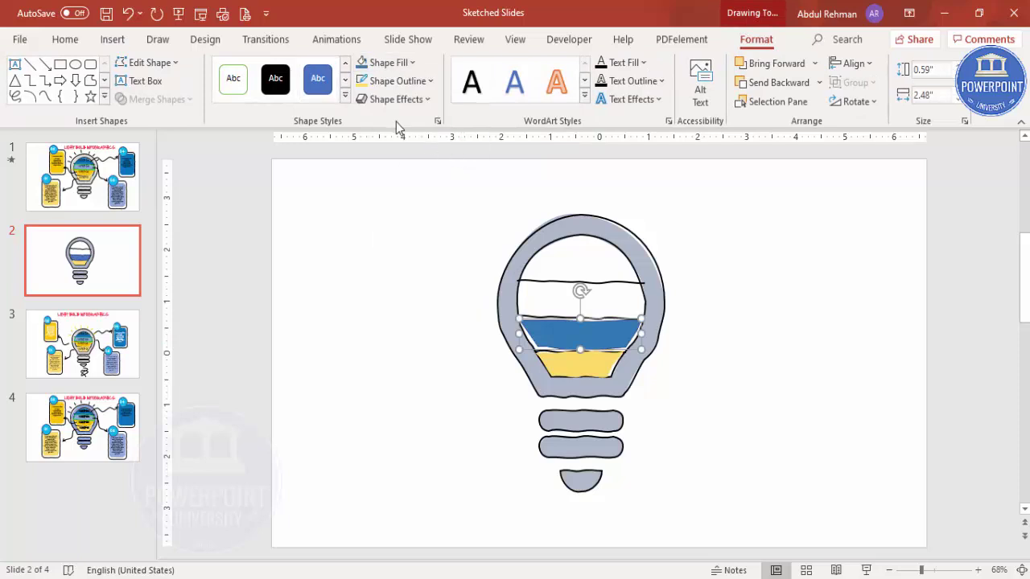
pyautogui.click(395, 80)
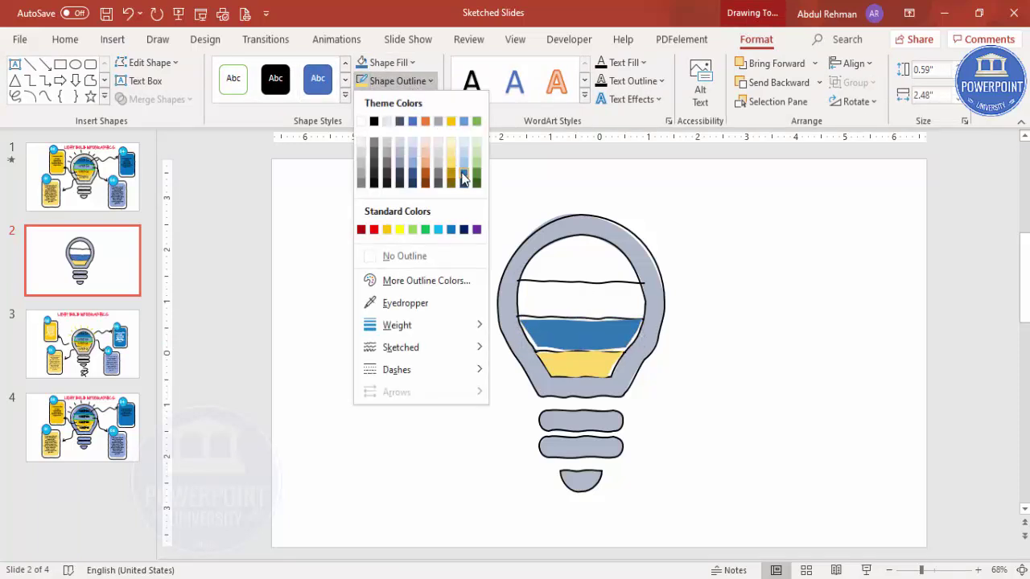
pyautogui.click(464, 174)
pyautogui.click(390, 85)
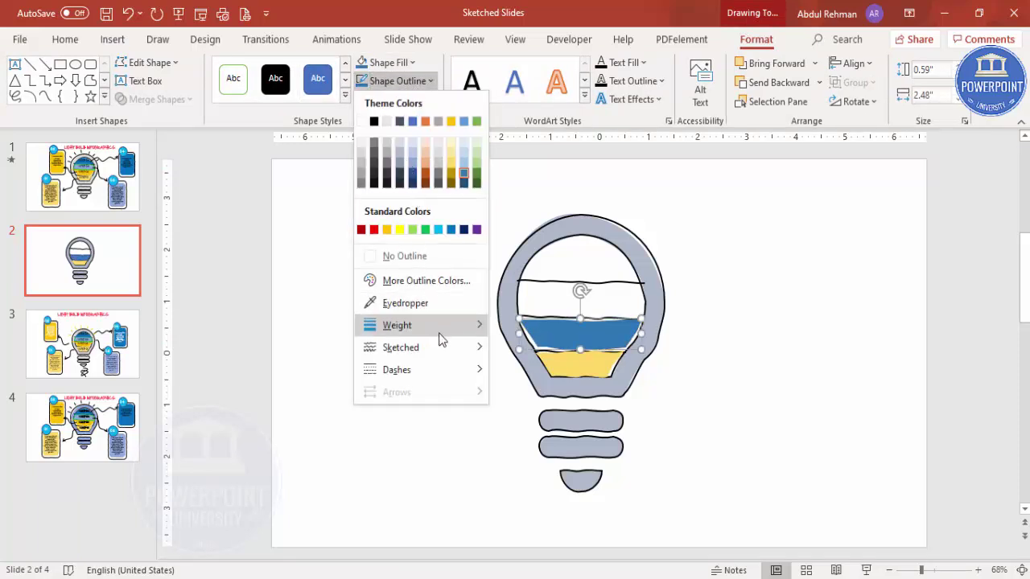
pyautogui.moveTo(446, 351)
pyautogui.click(511, 409)
pyautogui.click(625, 374)
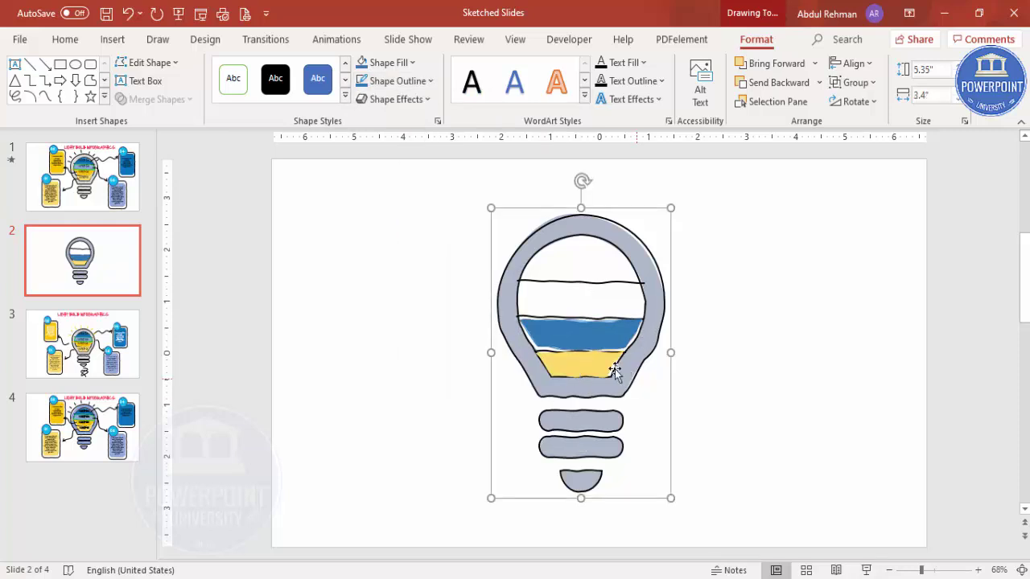
pyautogui.click(420, 269)
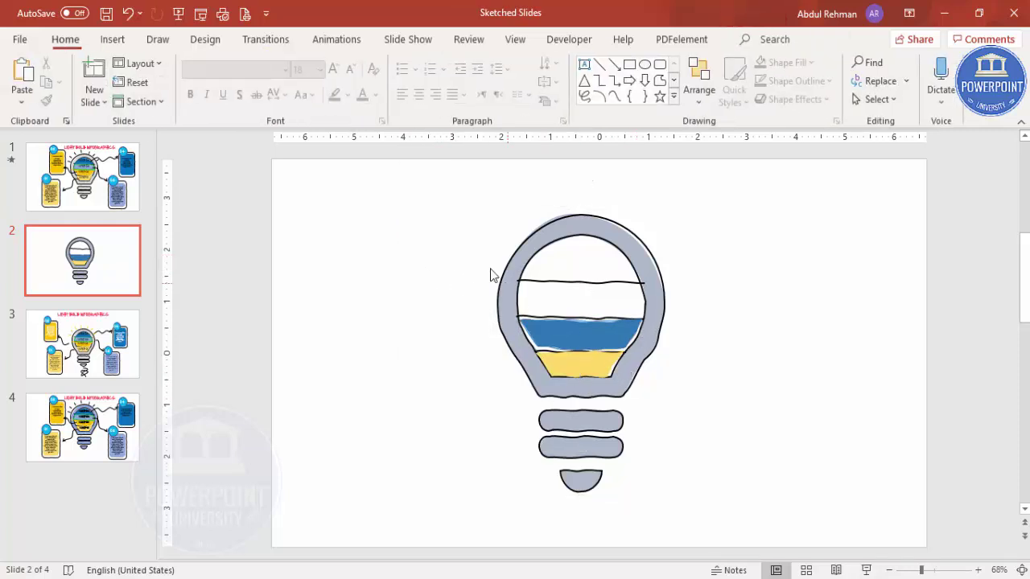
# - Draw a freeform band across the bulb just above the blue band
pyautogui.click(113, 38)
pyautogui.click(247, 102)
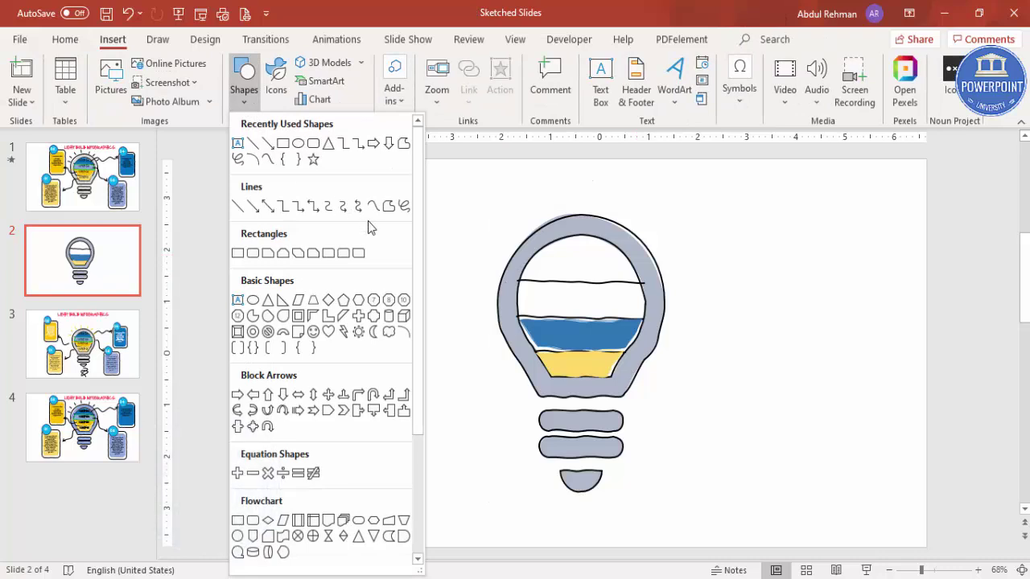
pyautogui.click(389, 207)
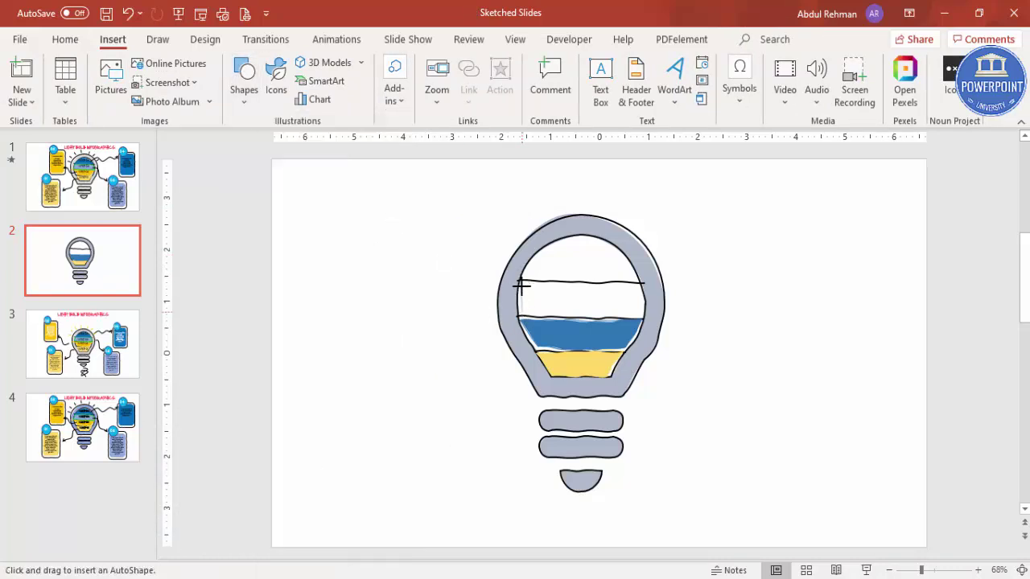
pyautogui.moveTo(521, 282); pyautogui.dragTo(636, 285)
pyautogui.moveTo(632, 319); pyautogui.dragTo(523, 310)
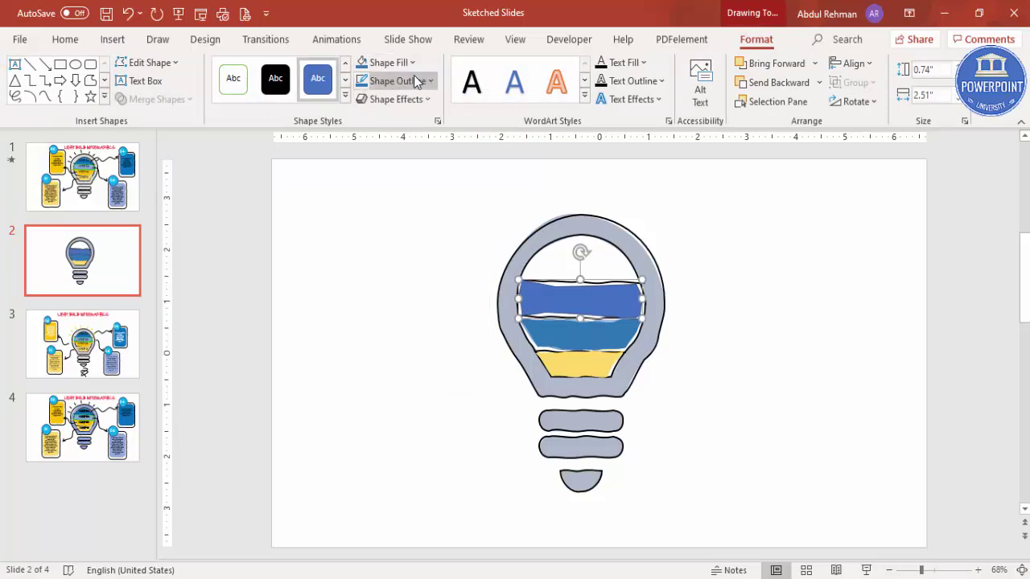
# - Fill the band light green, remove its outline, and apply a sketched style
pyautogui.click(402, 62)
pyautogui.click(412, 211)
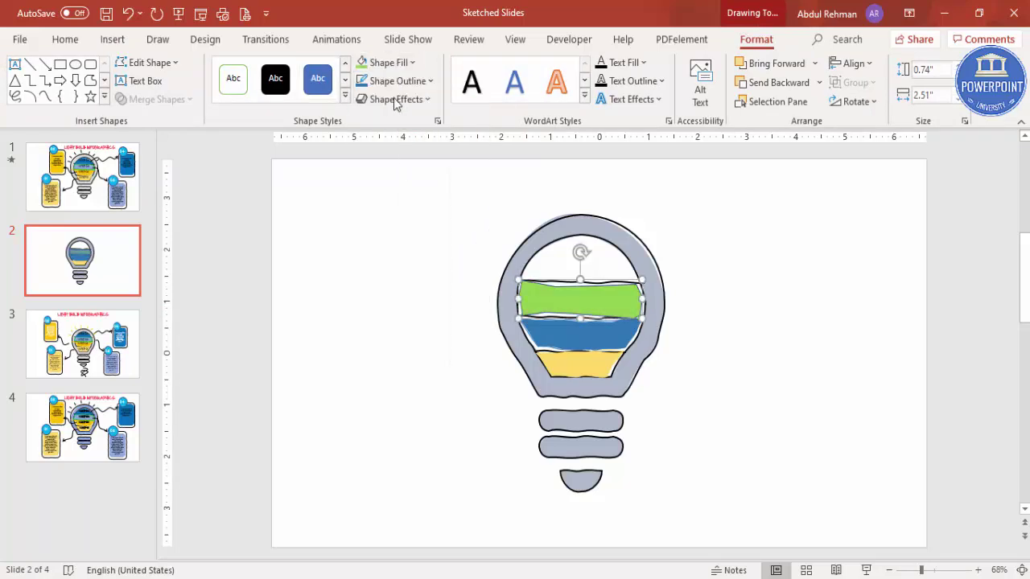
pyautogui.click(397, 80)
pyautogui.click(403, 256)
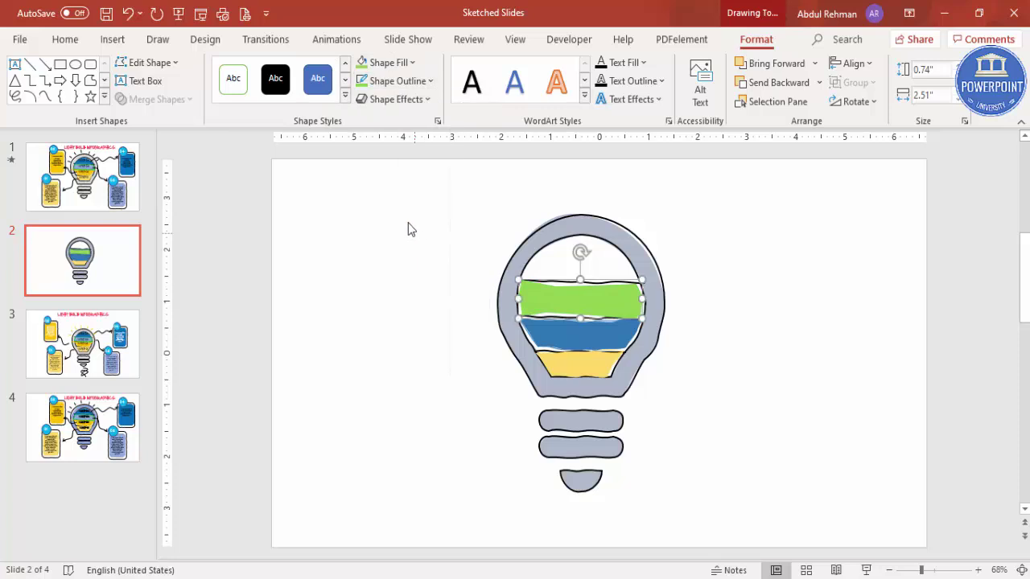
pyautogui.click(412, 83)
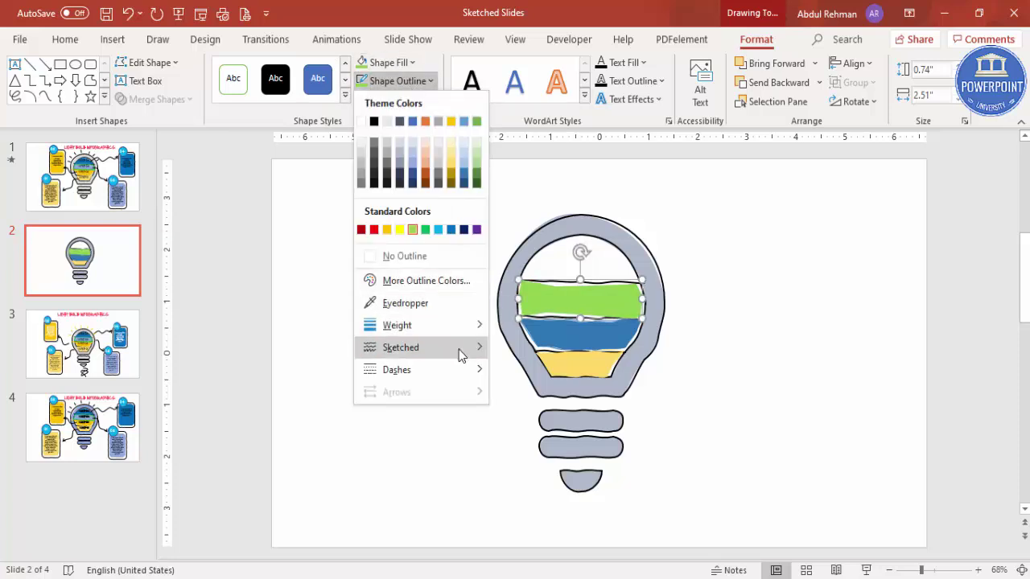
pyautogui.moveTo(463, 348)
pyautogui.click(552, 412)
pyautogui.click(386, 301)
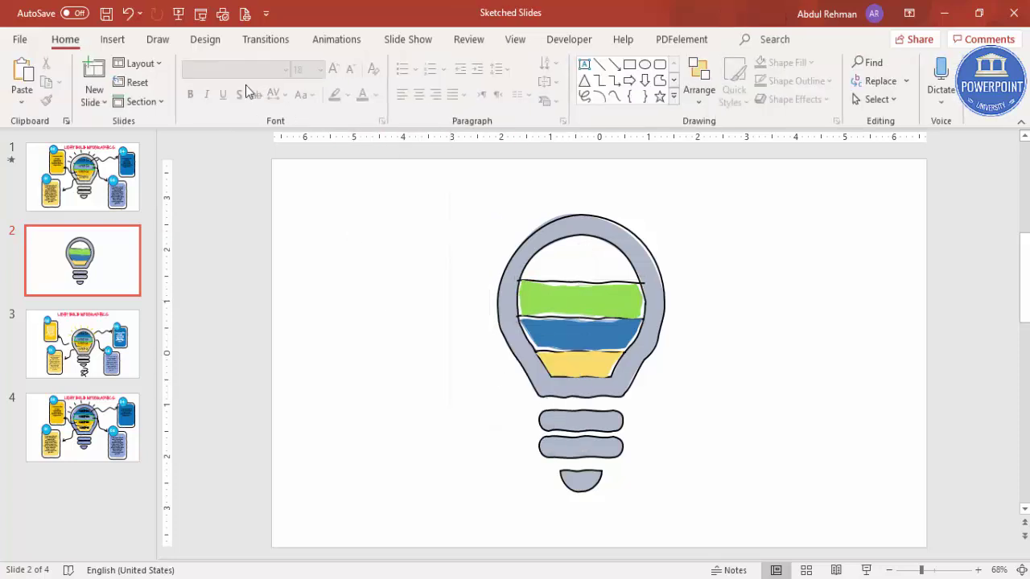
# - Draw a freeform dome shape at the top of the bulb
pyautogui.click(113, 38)
pyautogui.click(250, 100)
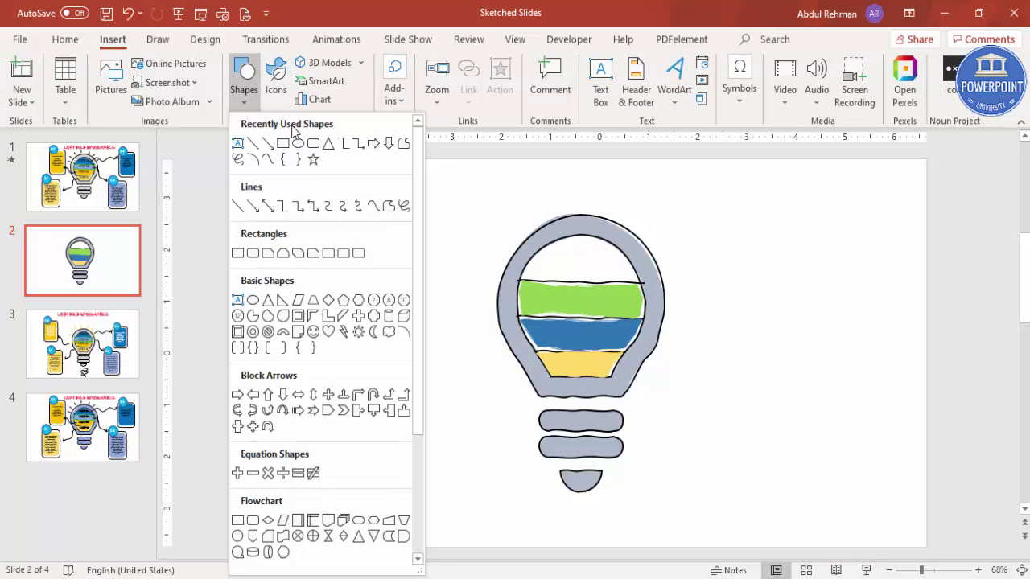
pyautogui.click(381, 207)
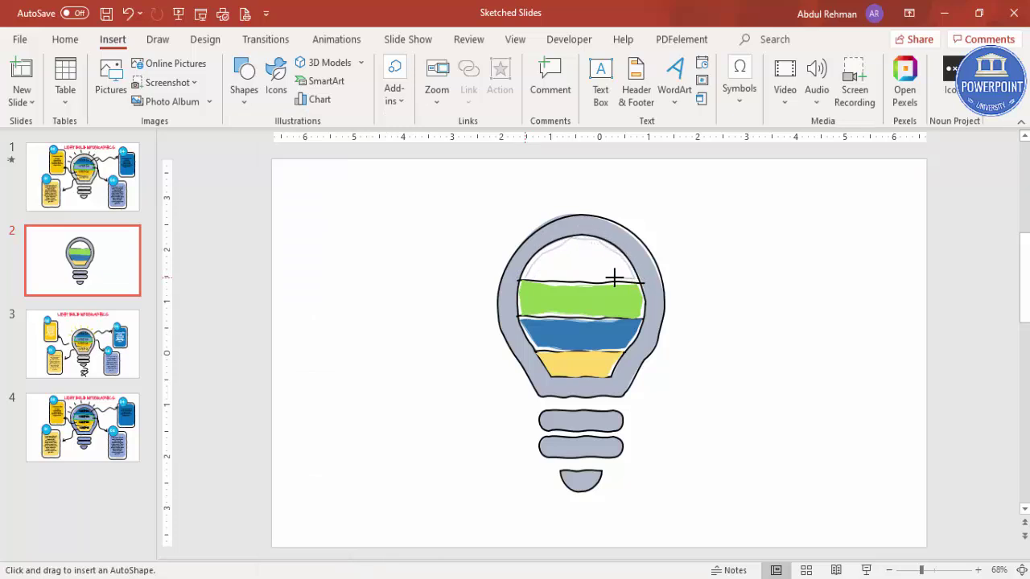
pyautogui.click(524, 280)
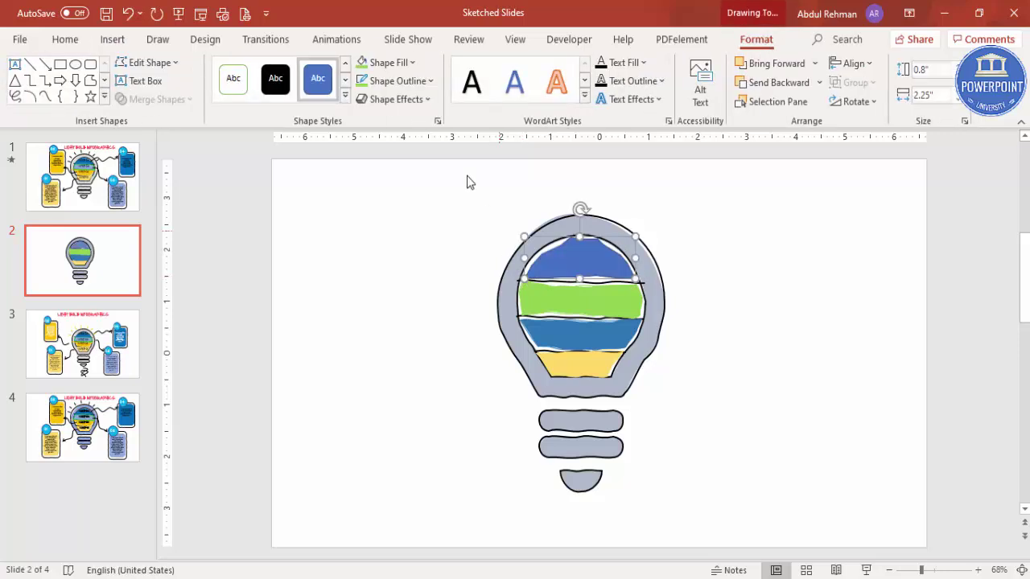
# - Fill the dome gold, set its outline colour, and give it a sketched style
pyautogui.click(395, 62)
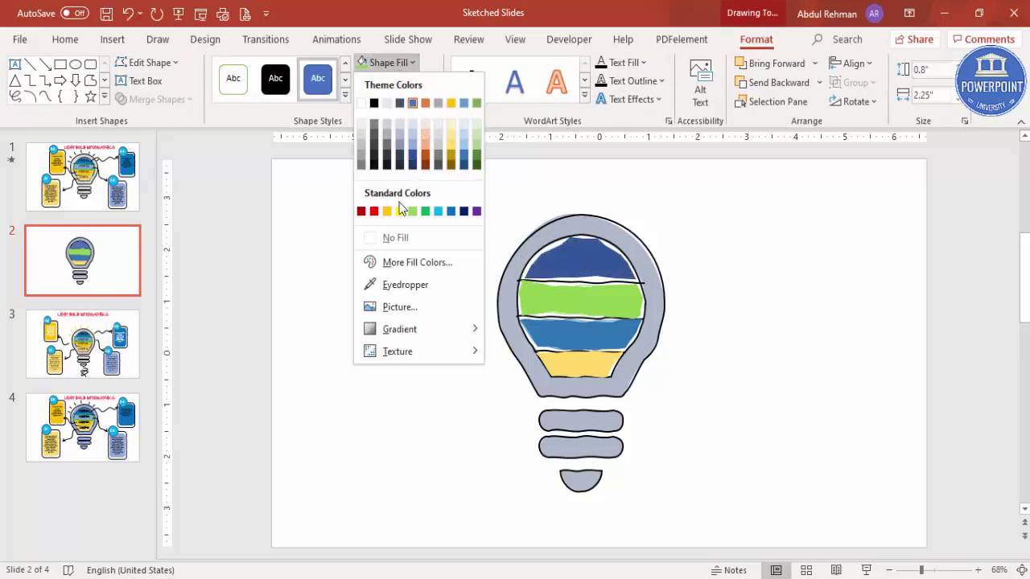
pyautogui.click(387, 212)
pyautogui.click(398, 81)
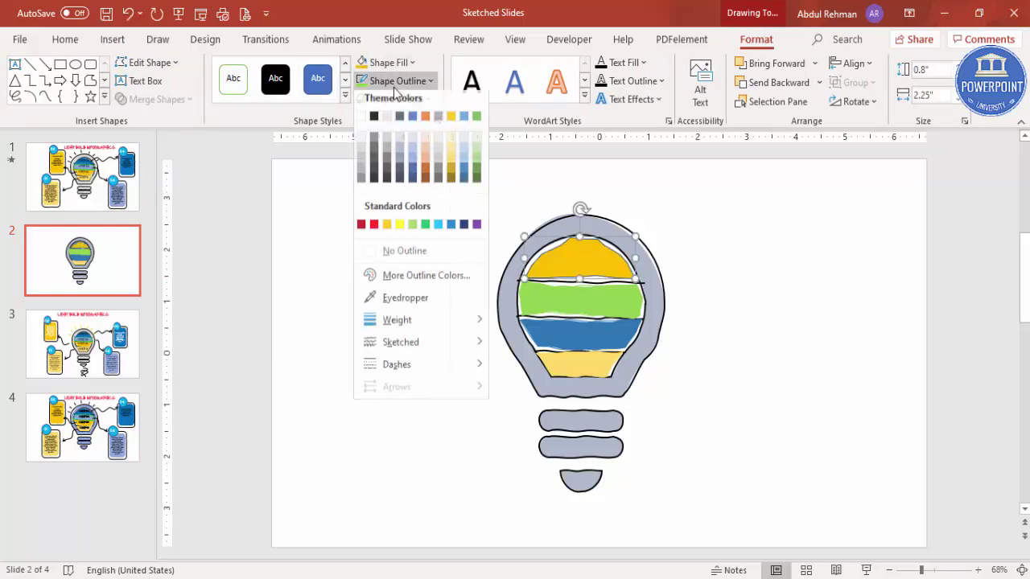
pyautogui.click(387, 227)
pyautogui.click(397, 80)
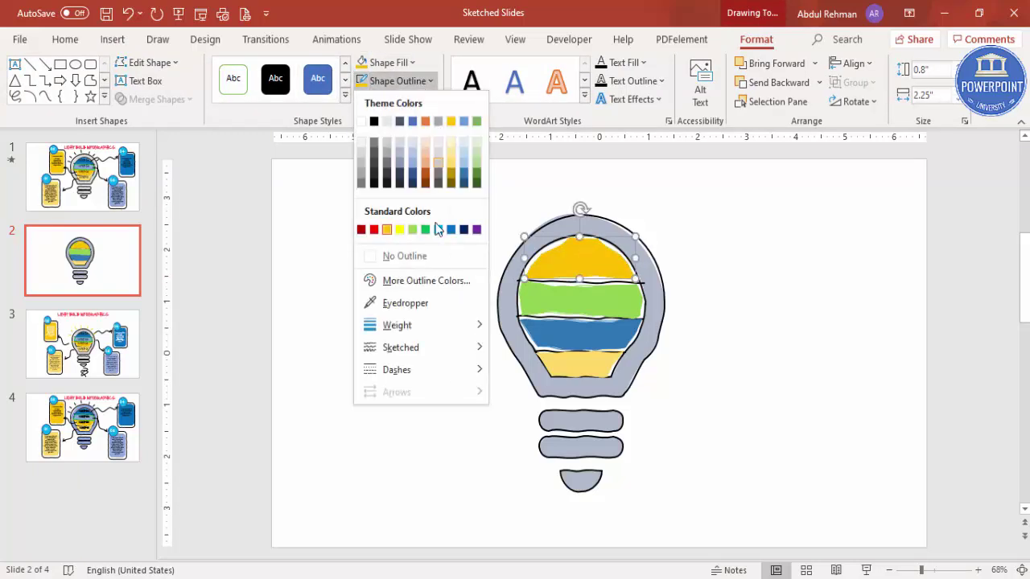
pyautogui.moveTo(405, 346)
pyautogui.click(541, 411)
pyautogui.click(723, 379)
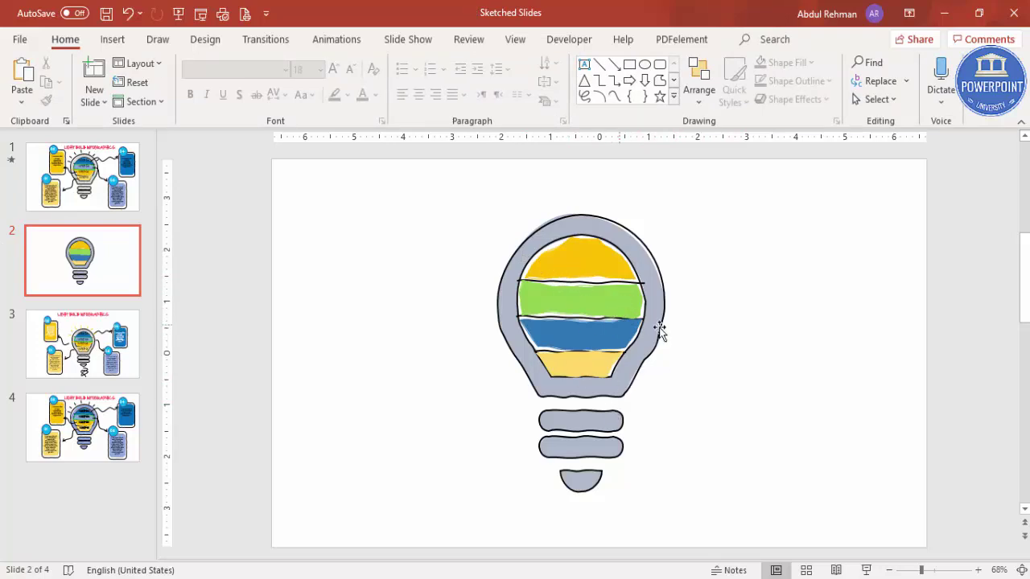
# - Add a text box left of the bulb reading 'STEP 01'
pyautogui.click(111, 39)
pyautogui.click(600, 83)
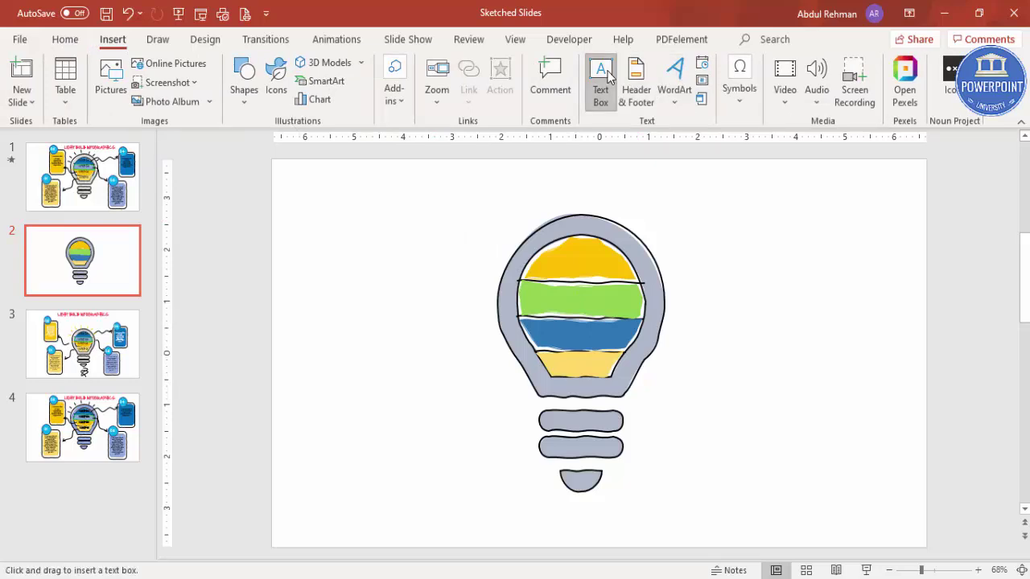
pyautogui.moveTo(415, 387); pyautogui.dragTo(480, 410)
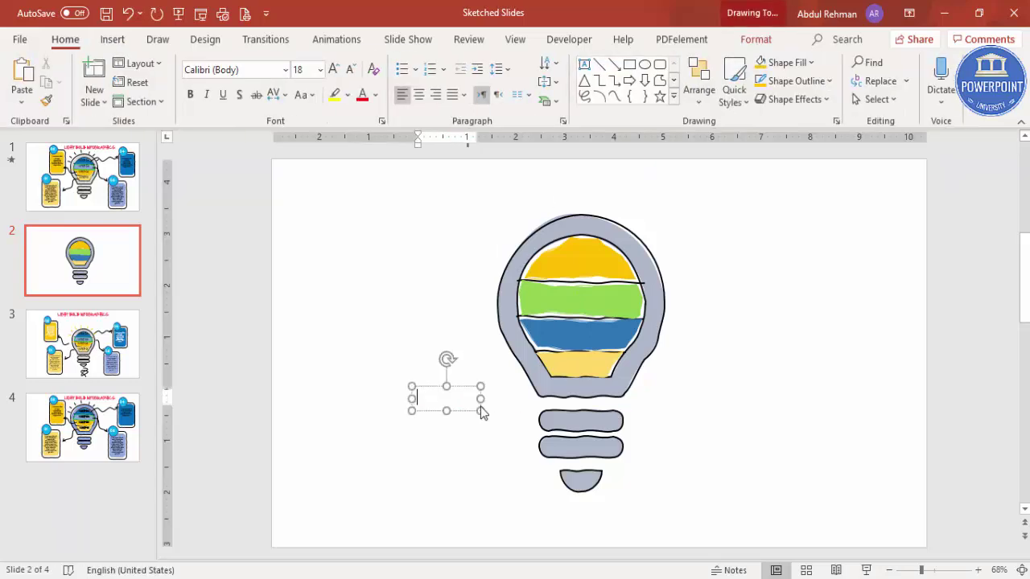
pyautogui.write('STEP')
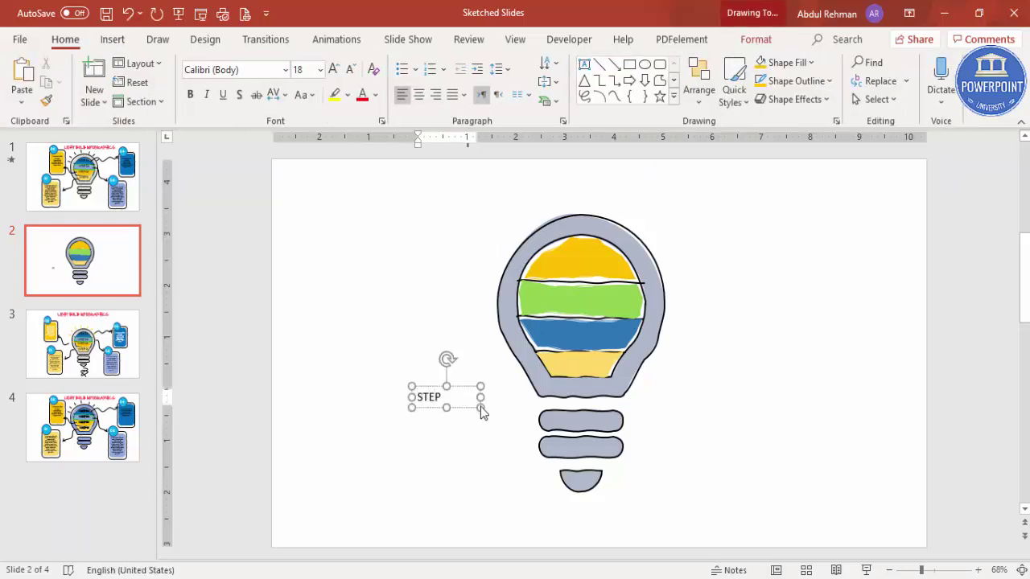
pyautogui.write(' 01')
# - Set the STEP 01 label to Hand Of Sean, centre it, and move it onto the yellow band
pyautogui.click(469, 385)
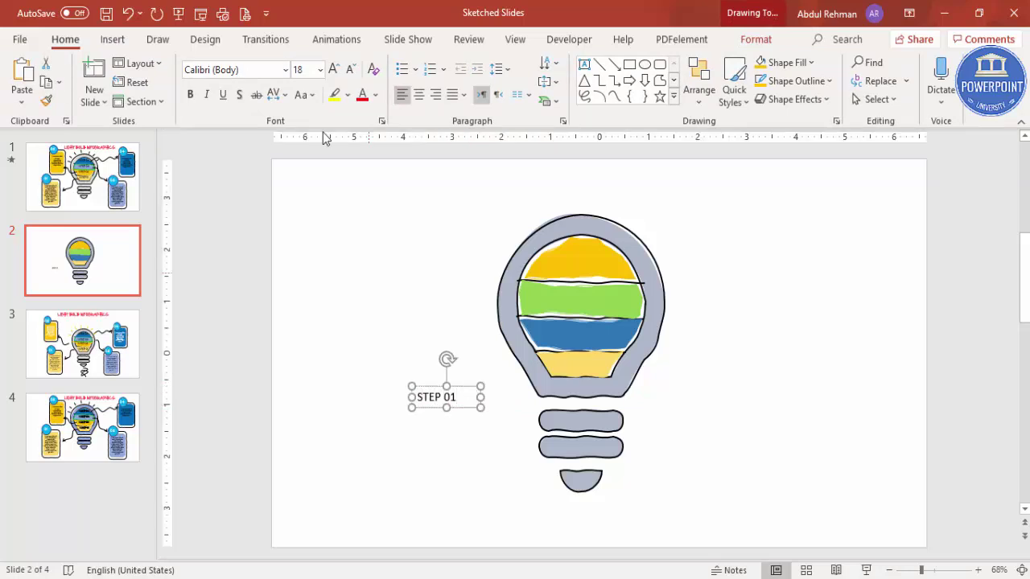
pyautogui.click(256, 72)
pyautogui.write('Hand Of Sean')
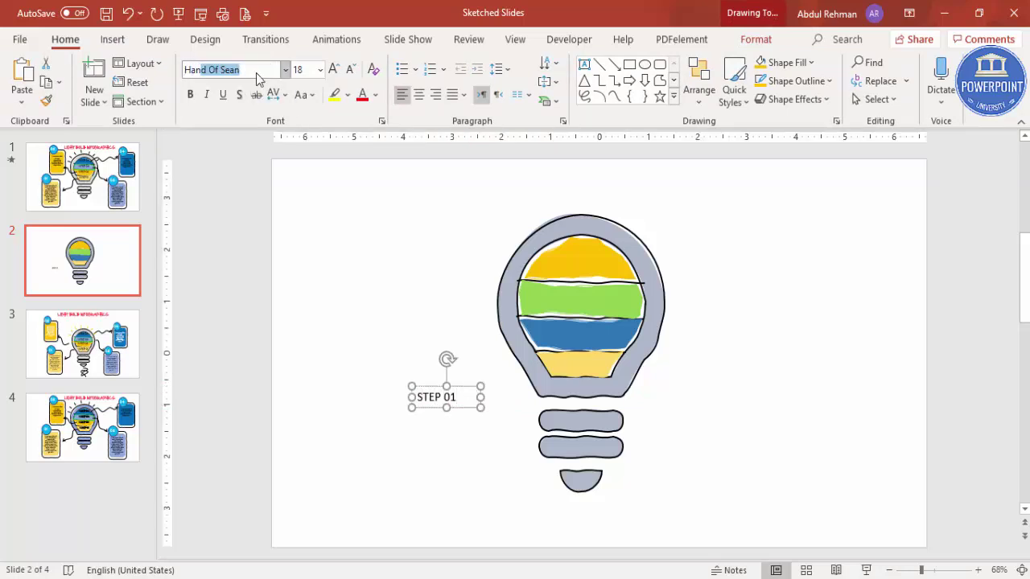
pyautogui.press('Return')
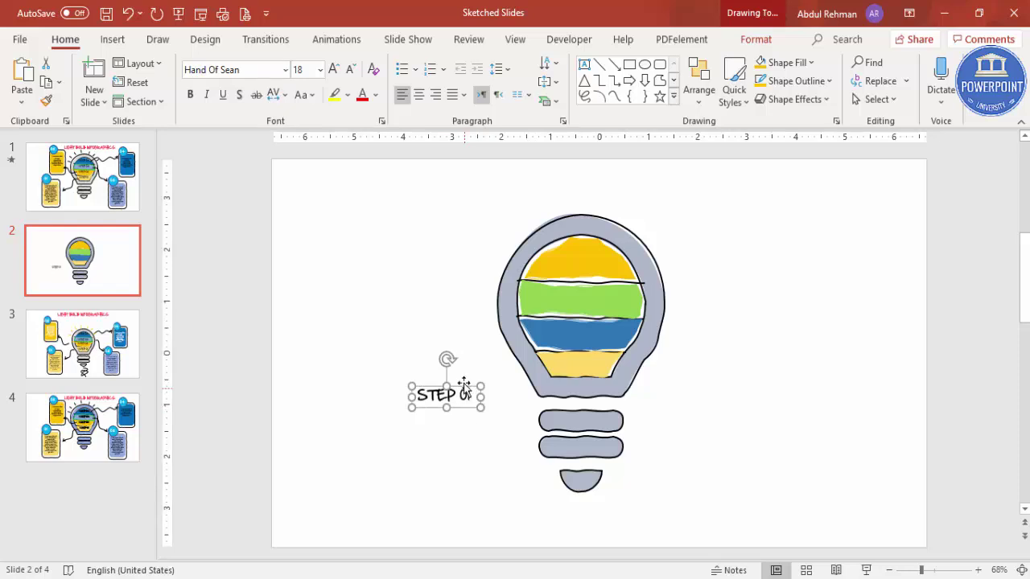
pyautogui.click(418, 94)
pyautogui.moveTo(465, 394); pyautogui.dragTo(606, 328)
# - Type 'STEP 02' on the blue band, widen it to one line, and change the gold label to 'STEP 04'
pyautogui.write('STEP 02')
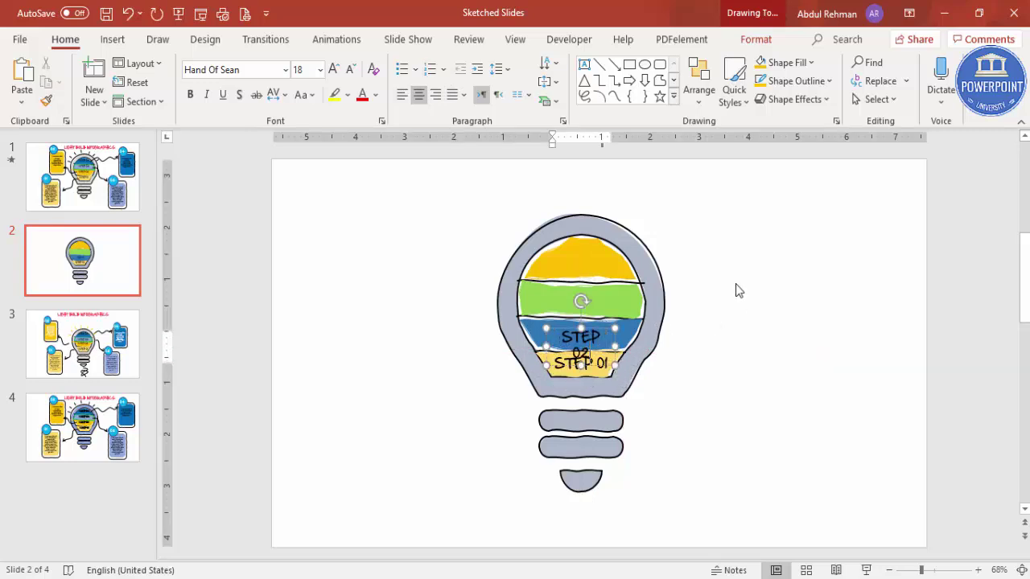
pyautogui.moveTo(615, 346); pyautogui.dragTo(599, 248)
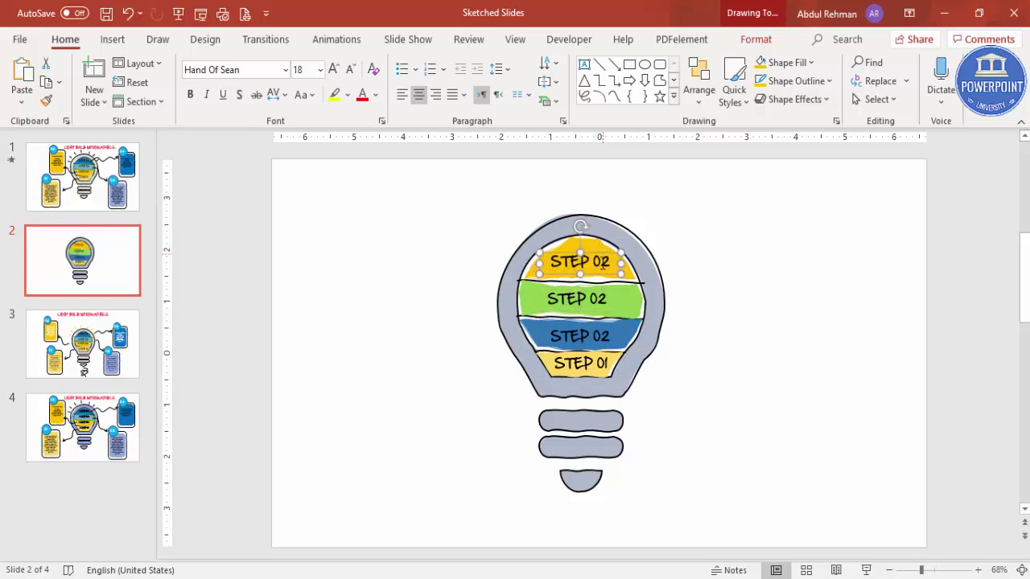
pyautogui.click(599, 261)
pyautogui.press('Delete')
pyautogui.write('4')
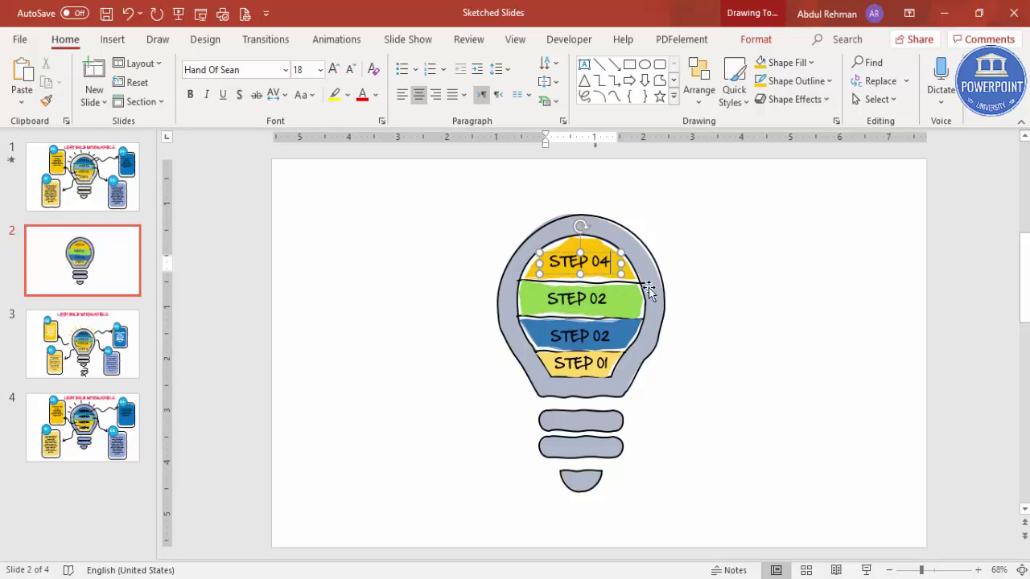
# - Change the green band's label to 'STEP 04' as well
pyautogui.click(600, 300)
pyautogui.press('Delete')
pyautogui.write('4')
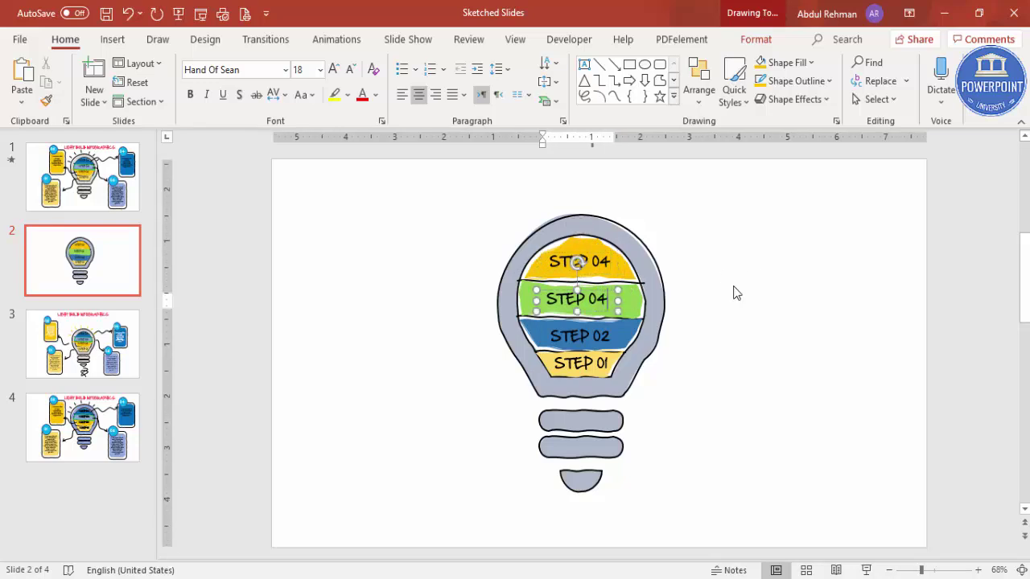
pyautogui.click(730, 329)
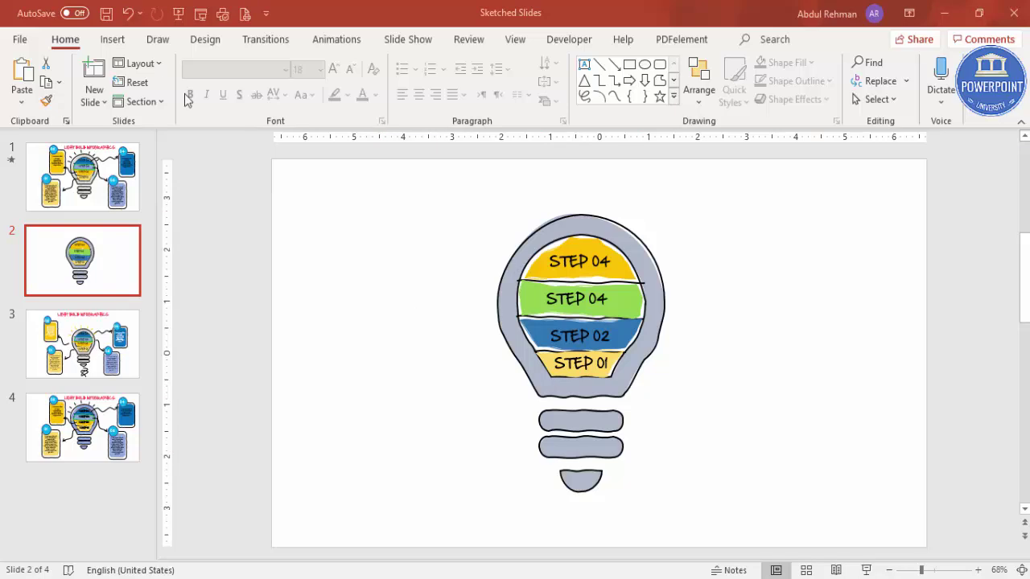
pyautogui.click(112, 39)
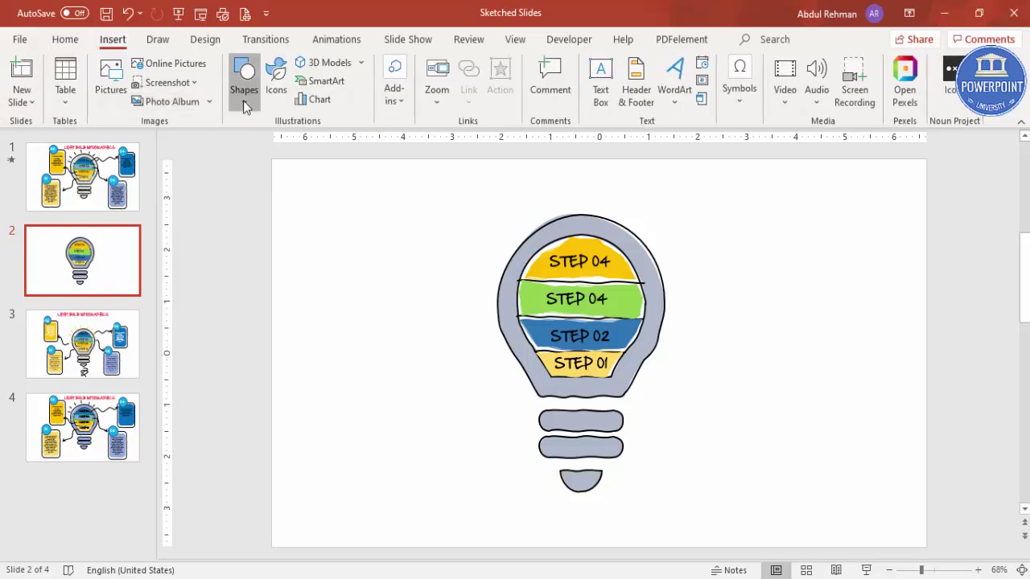
pyautogui.click(243, 100)
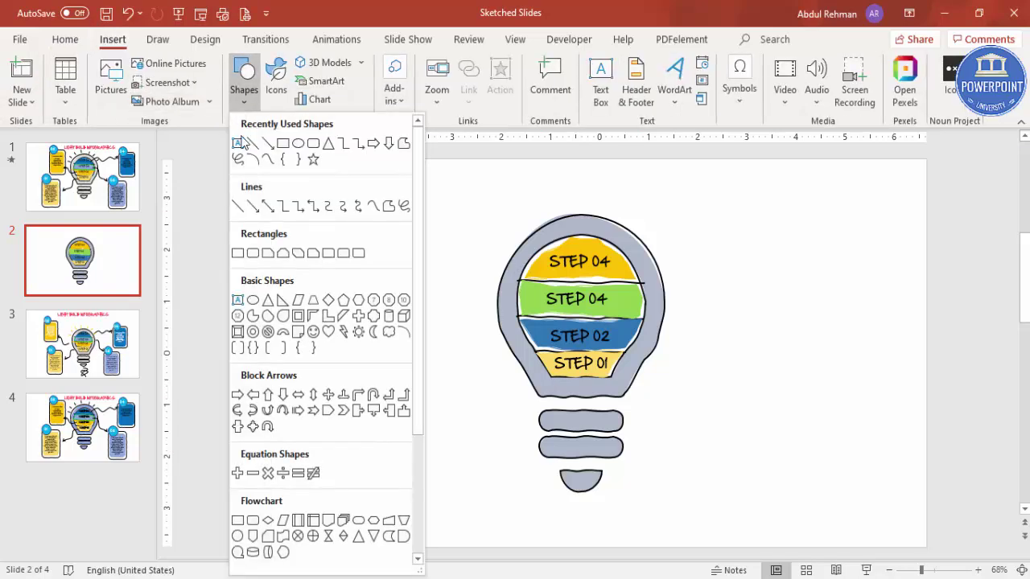
# - Draw a tall rounded rectangle left of the bulb with reduced corner rounding and a sketched outline
pyautogui.click(252, 254)
pyautogui.moveTo(364, 390); pyautogui.dragTo(459, 539)
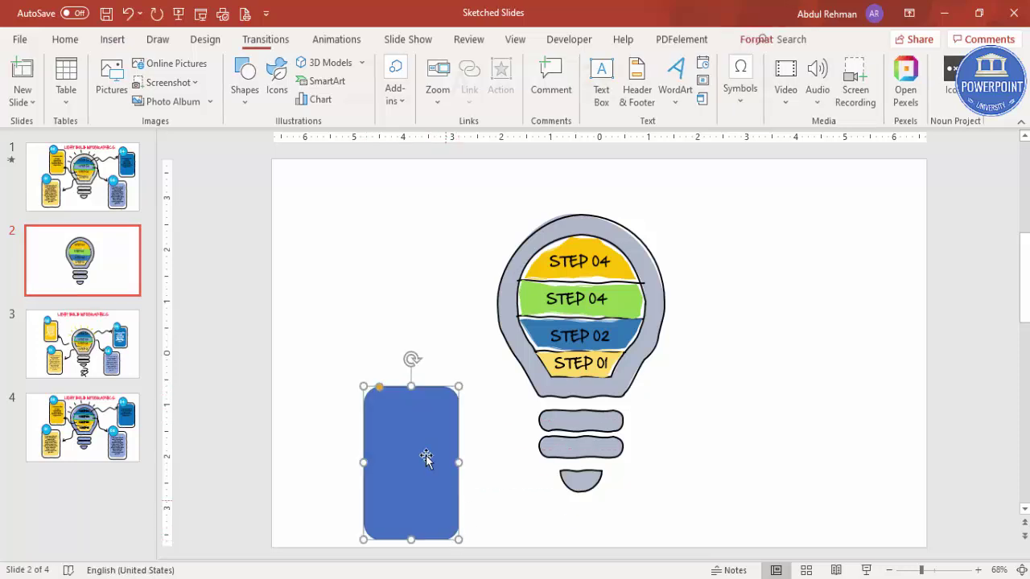
pyautogui.moveTo(380, 393); pyautogui.dragTo(373, 393)
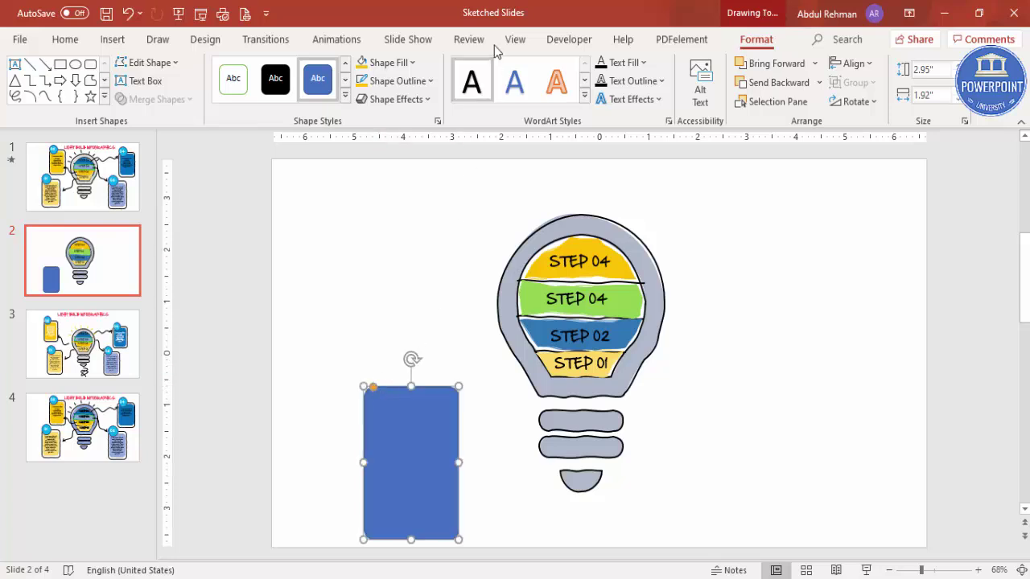
pyautogui.click(410, 83)
pyautogui.moveTo(431, 354)
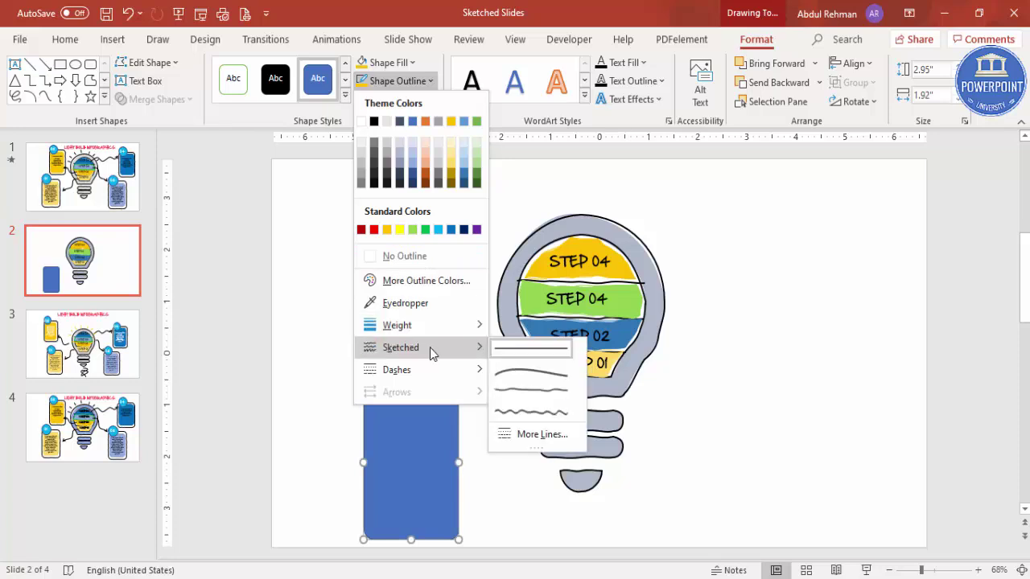
pyautogui.click(556, 414)
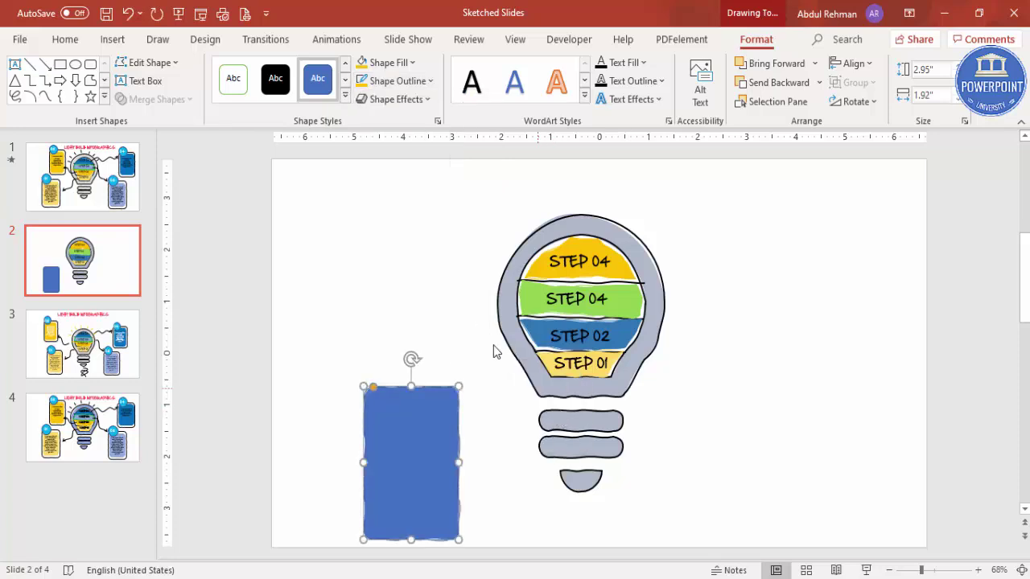
# - Fill the rectangle white and give it a black 2¼ pt sketched outline
pyautogui.click(402, 63)
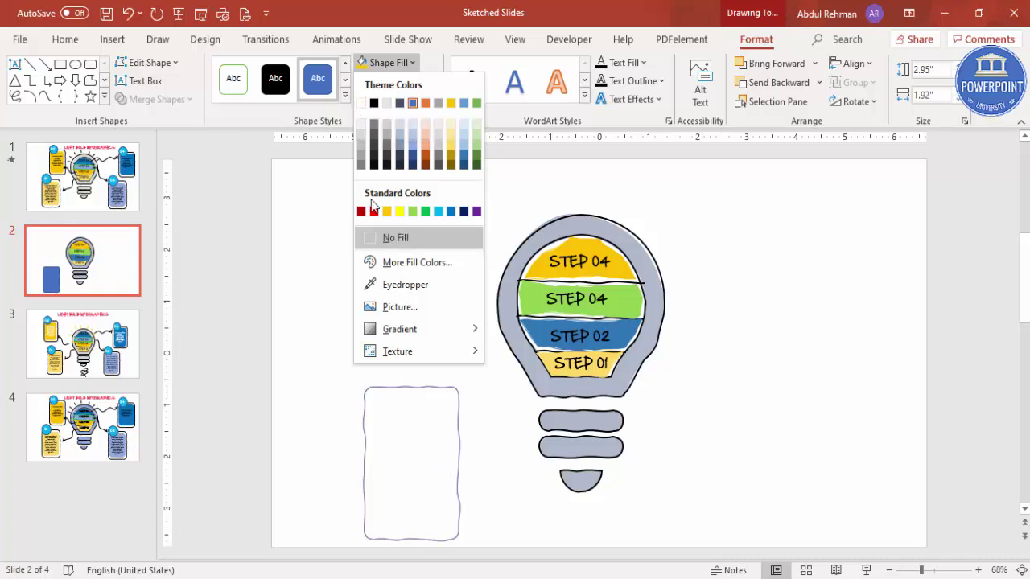
pyautogui.click(362, 104)
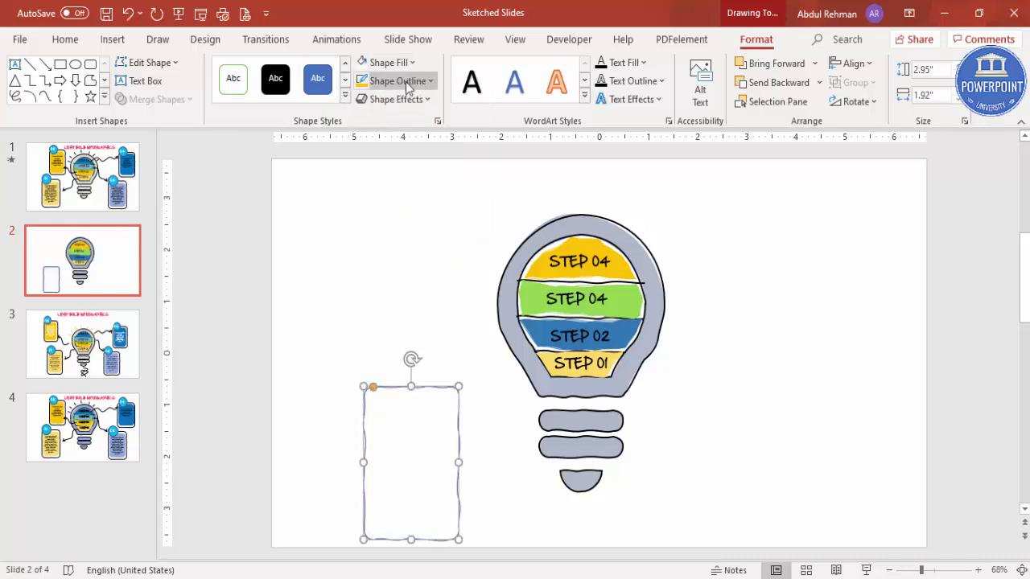
pyautogui.click(406, 82)
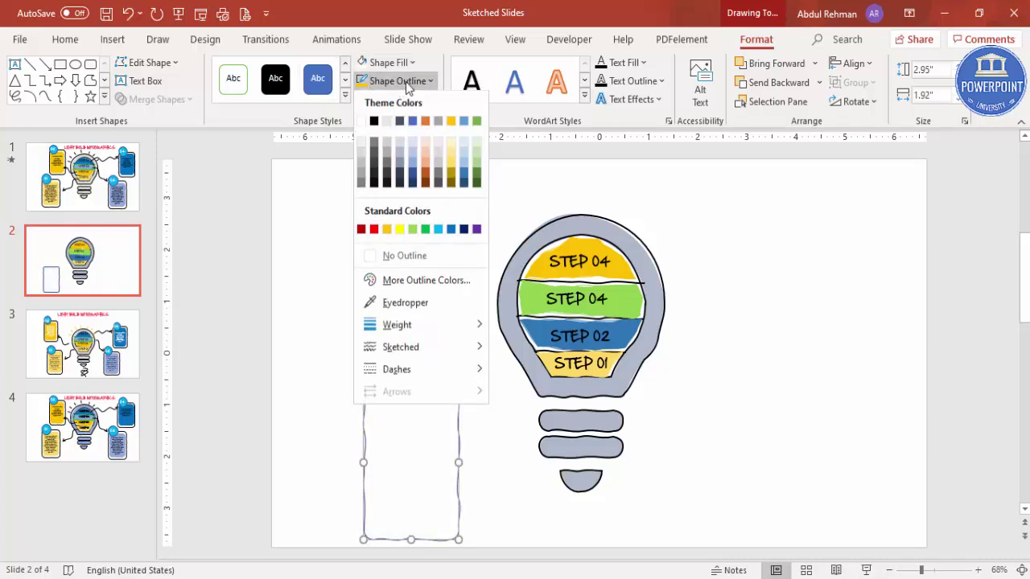
pyautogui.click(451, 231)
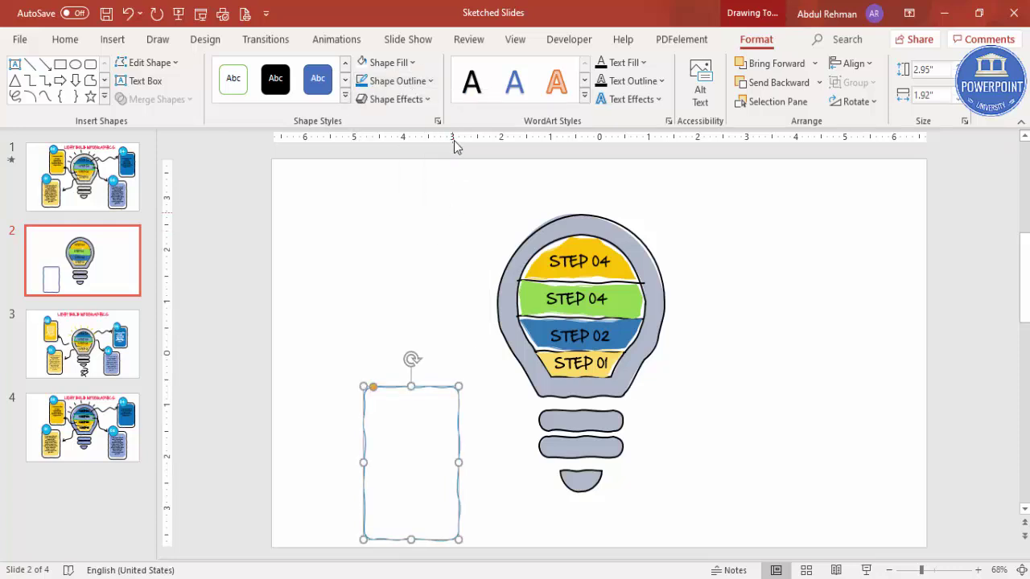
pyautogui.click(399, 81)
pyautogui.click(374, 121)
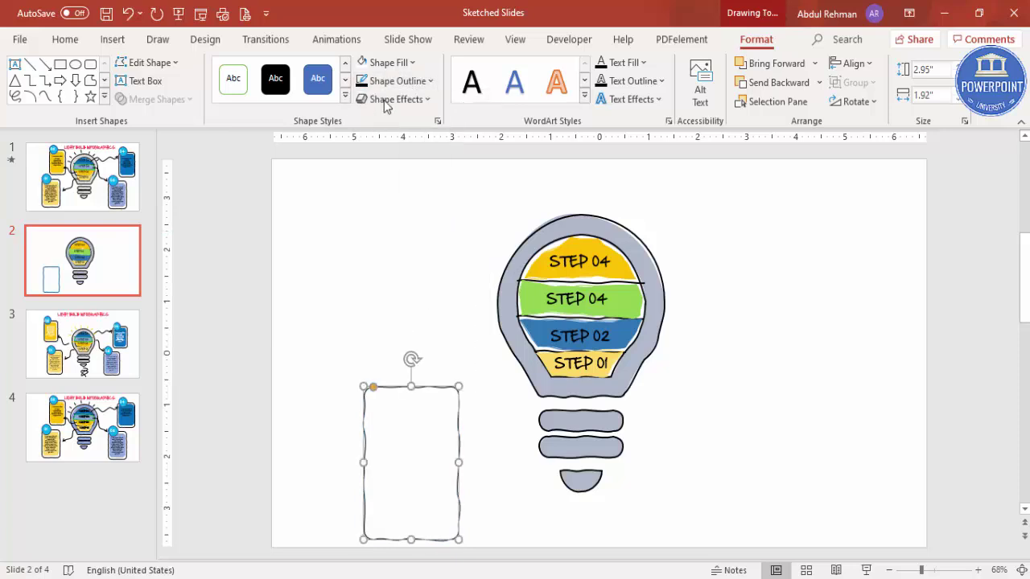
pyautogui.click(395, 80)
pyautogui.moveTo(469, 346)
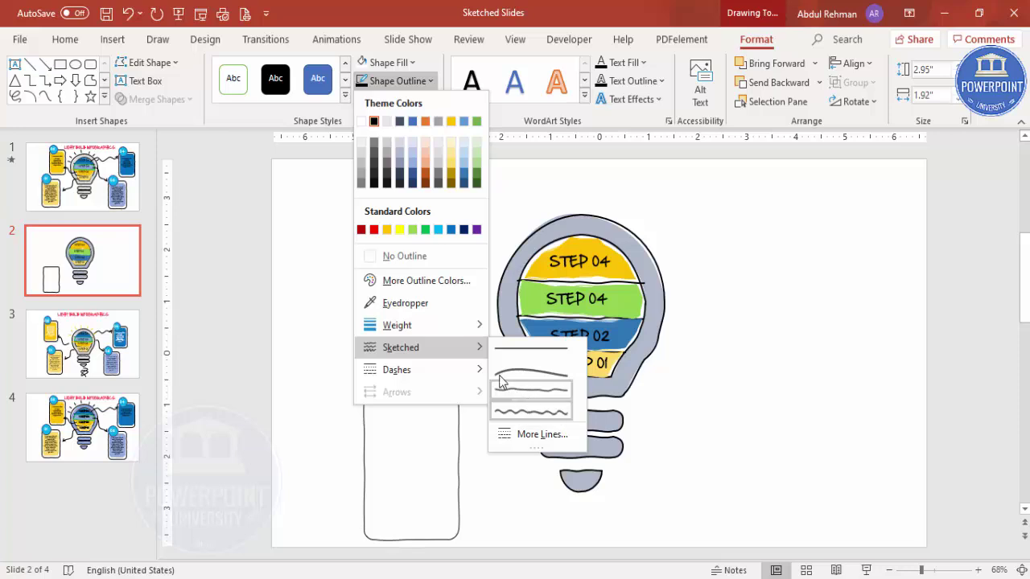
pyautogui.moveTo(425, 330)
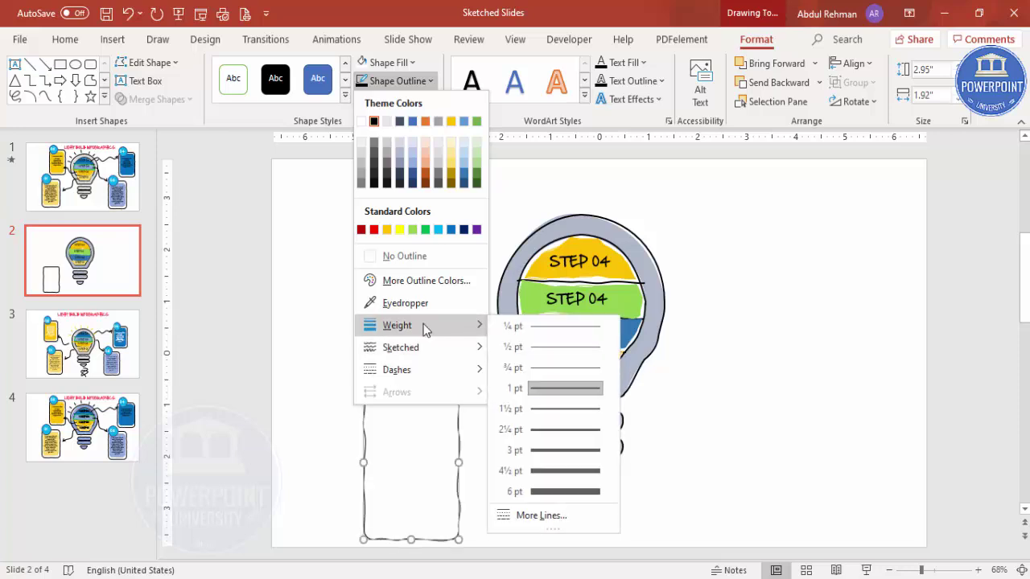
pyautogui.click(555, 429)
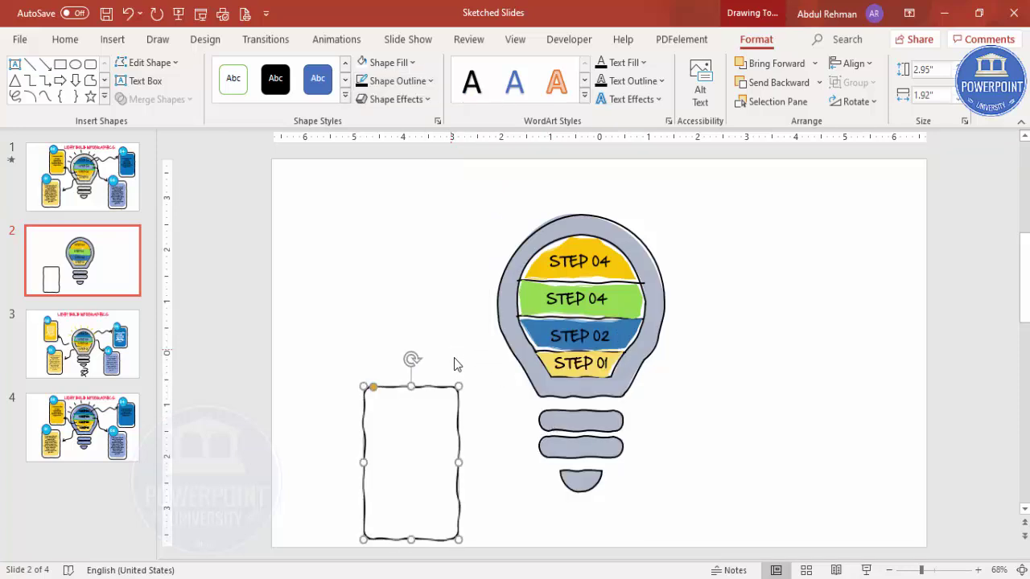
# - Duplicate the card and shrink the copy to sit inside it with no outline
pyautogui.hotkey('ctrl', 'd')
pyautogui.moveTo(372, 392); pyautogui.dragTo(427, 402)
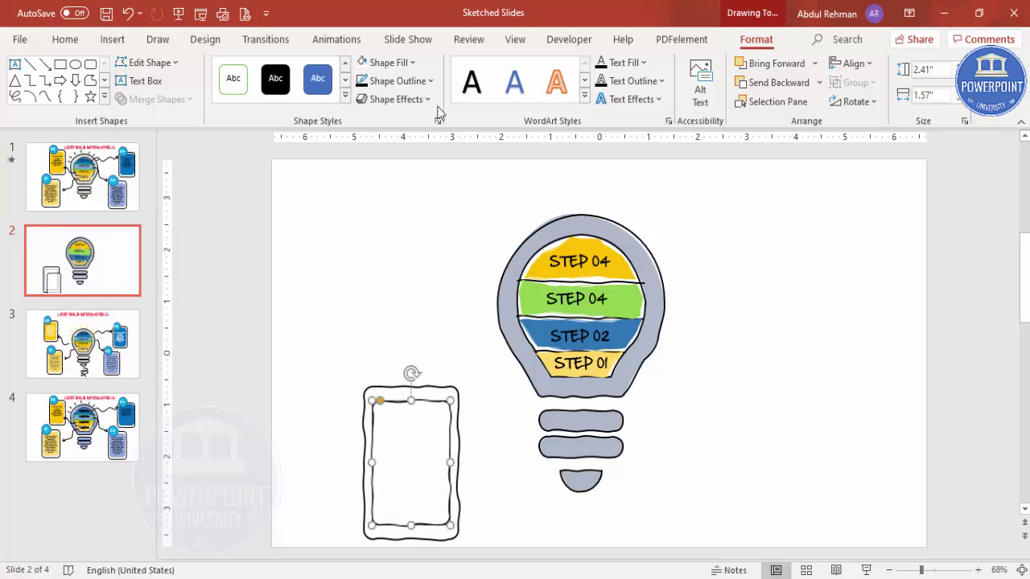
pyautogui.click(406, 81)
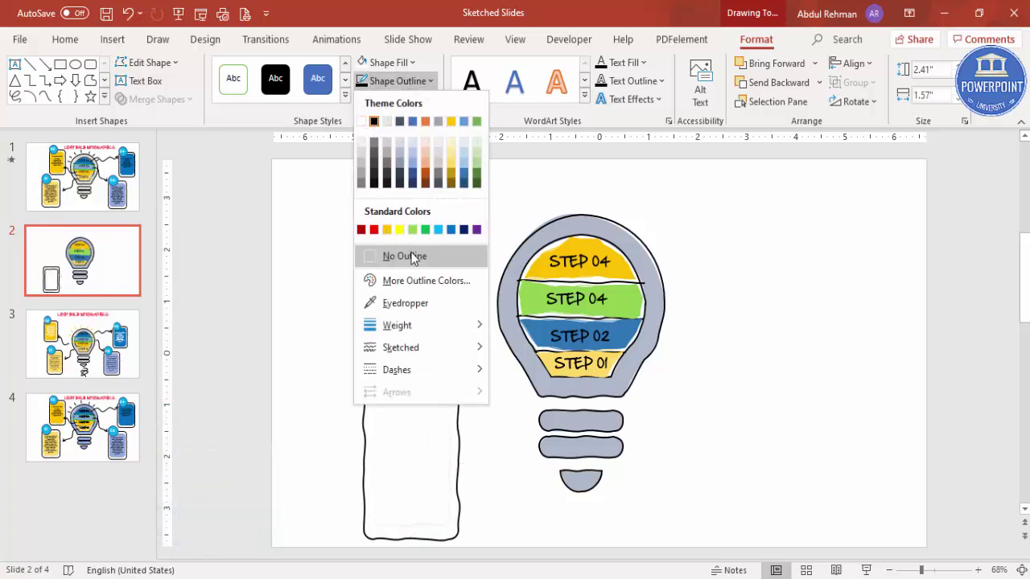
pyautogui.click(422, 258)
# - Fill the inner rectangle light yellow and give it wavy sketched edges
pyautogui.click(386, 62)
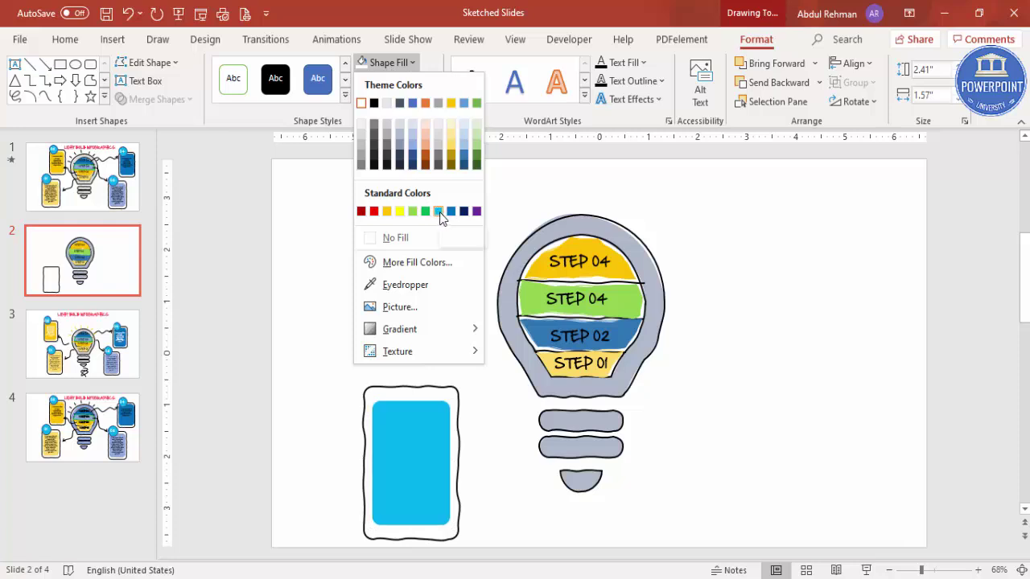
pyautogui.click(453, 151)
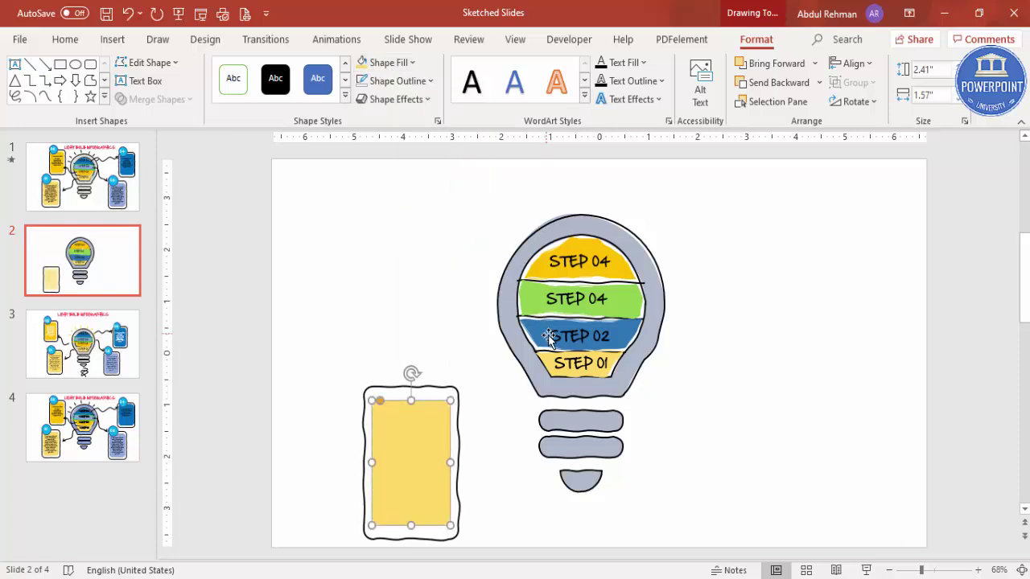
pyautogui.click(412, 85)
pyautogui.moveTo(427, 346)
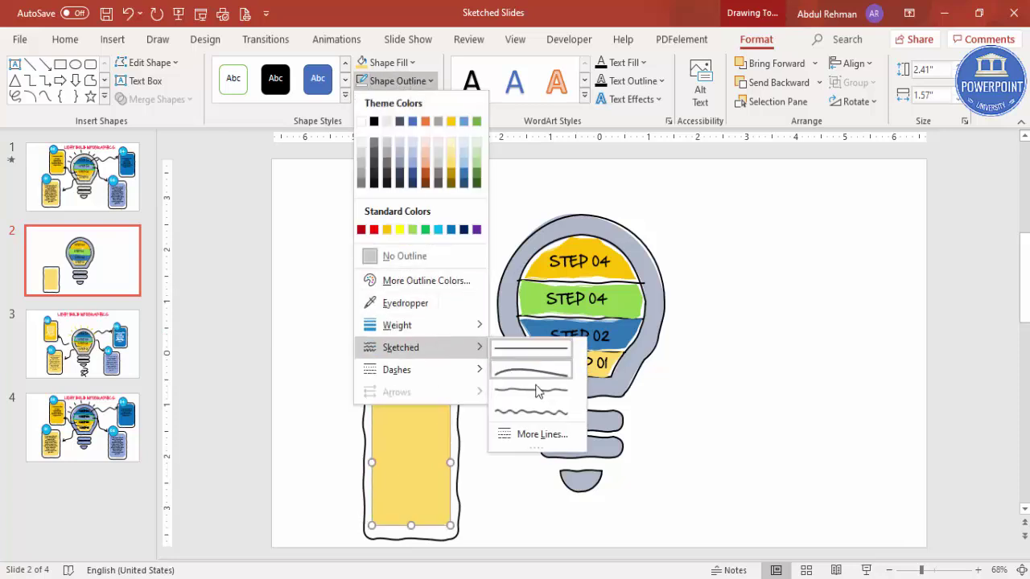
pyautogui.click(538, 411)
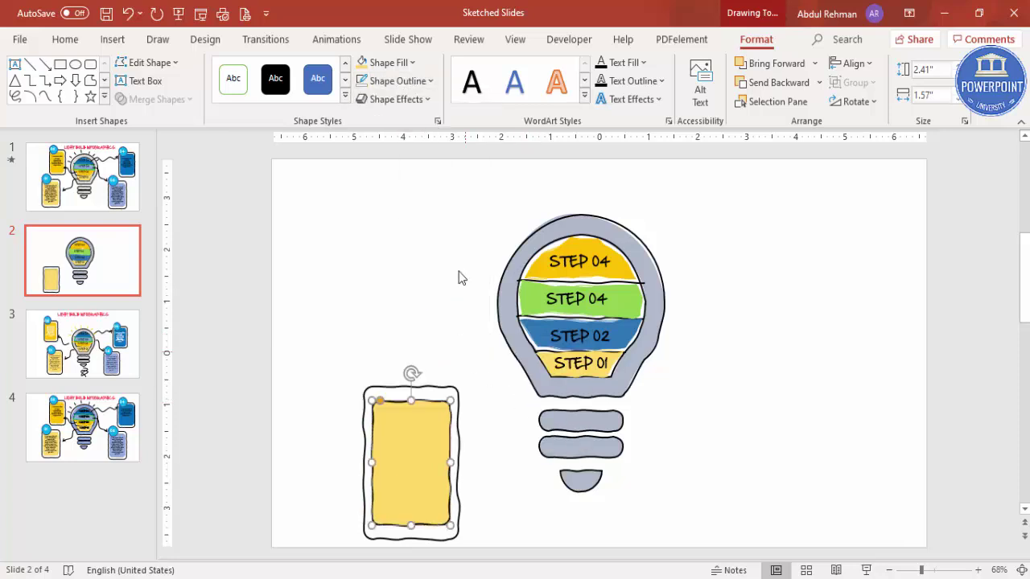
pyautogui.click(396, 83)
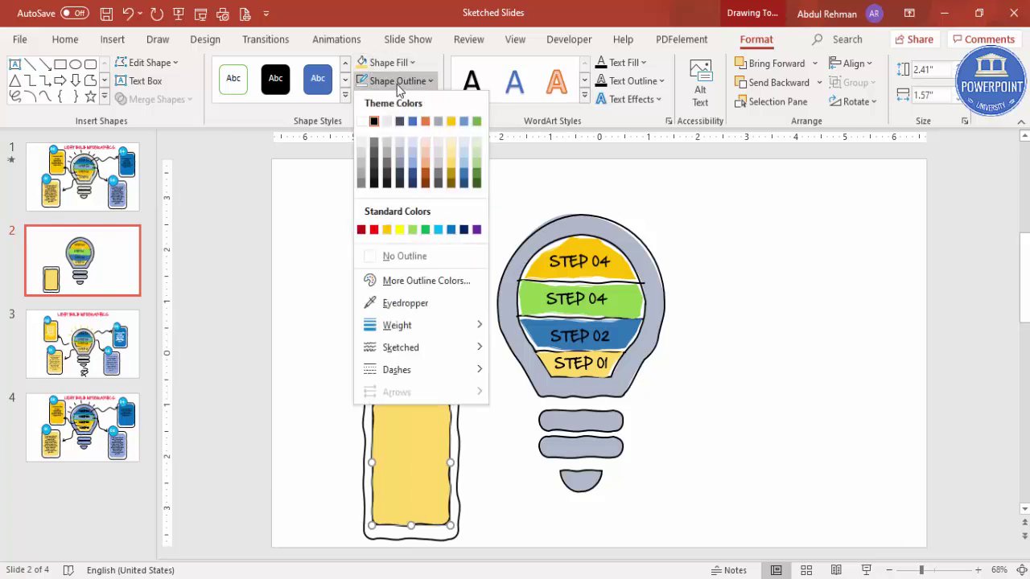
pyautogui.click(451, 162)
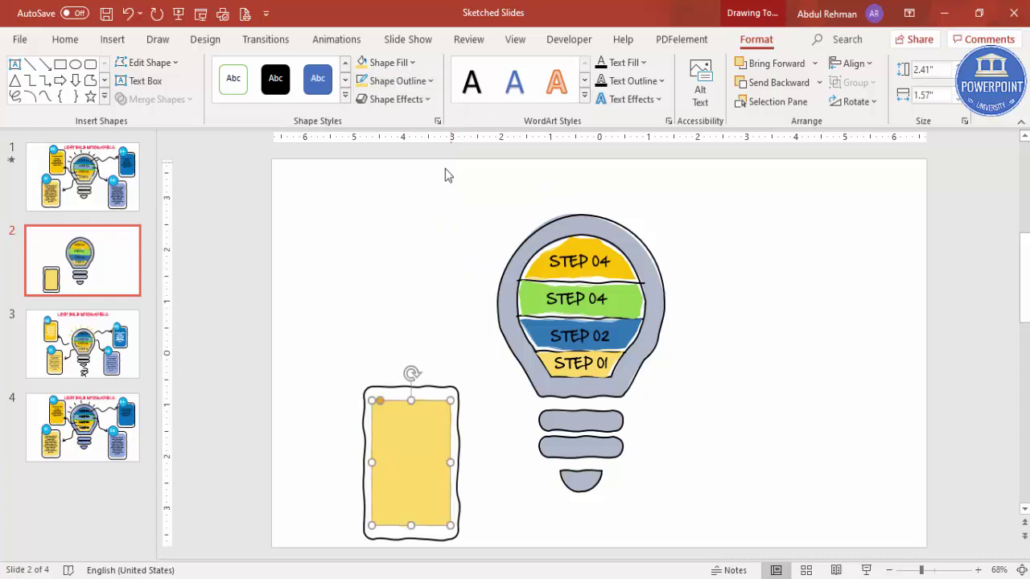
pyautogui.click(470, 432)
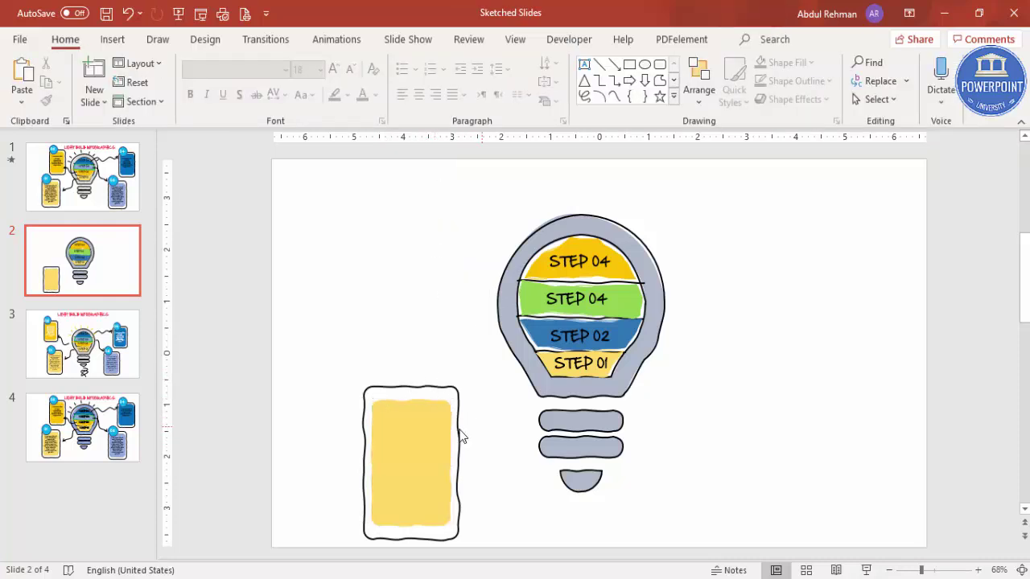
# - Draw a circle over the yellow card's top-left corner and fill it light blue
pyautogui.click(112, 39)
pyautogui.click(254, 111)
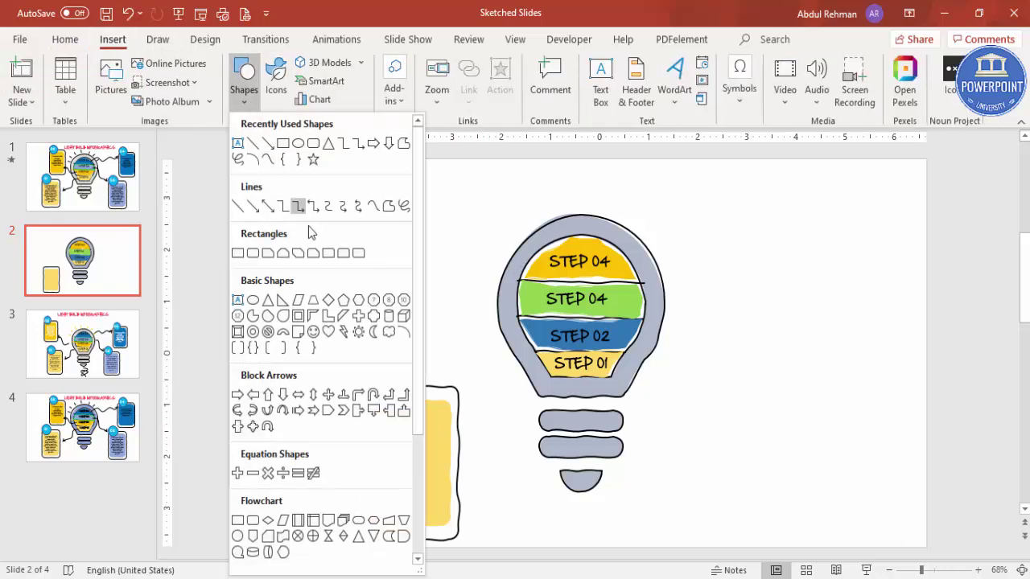
pyautogui.click(244, 299)
pyautogui.moveTo(354, 352)
pyautogui.mouseDown()
pyautogui.moveTo(405, 418)
pyautogui.moveTo(410, 410)
pyautogui.mouseUp()
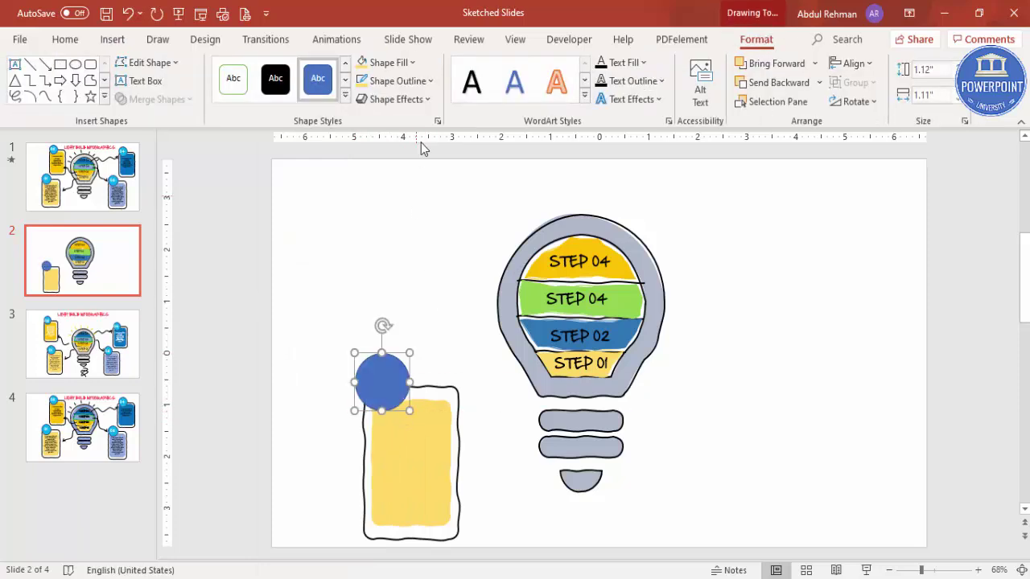
pyautogui.click(402, 65)
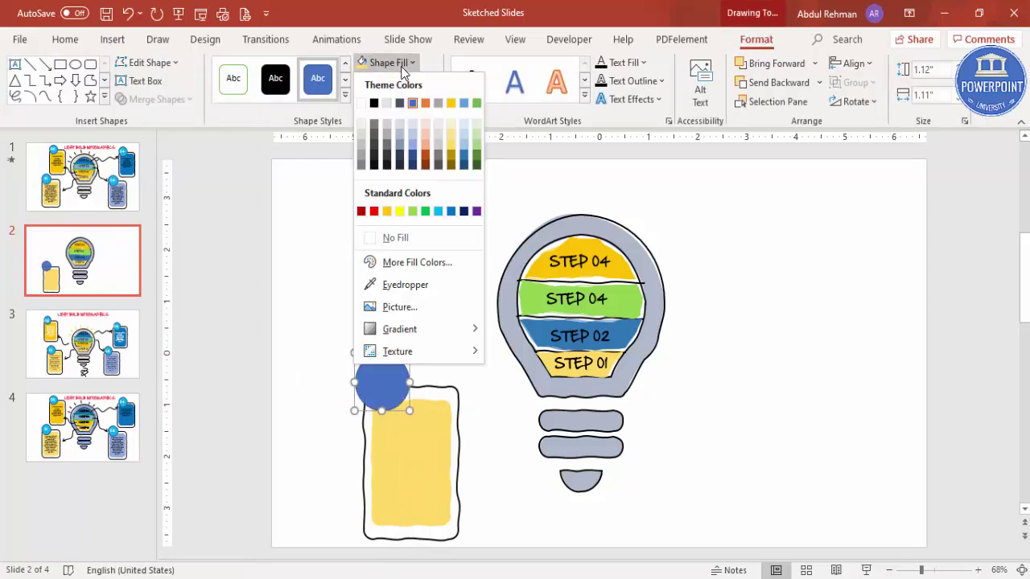
pyautogui.click(438, 212)
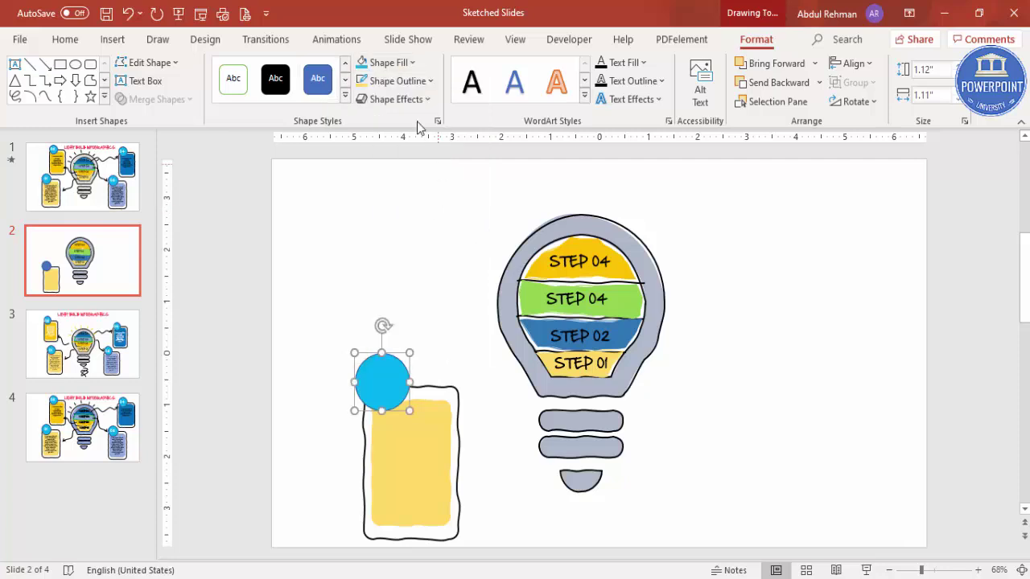
# - Give the circle a squiggly sketched outline coloured black
pyautogui.click(400, 80)
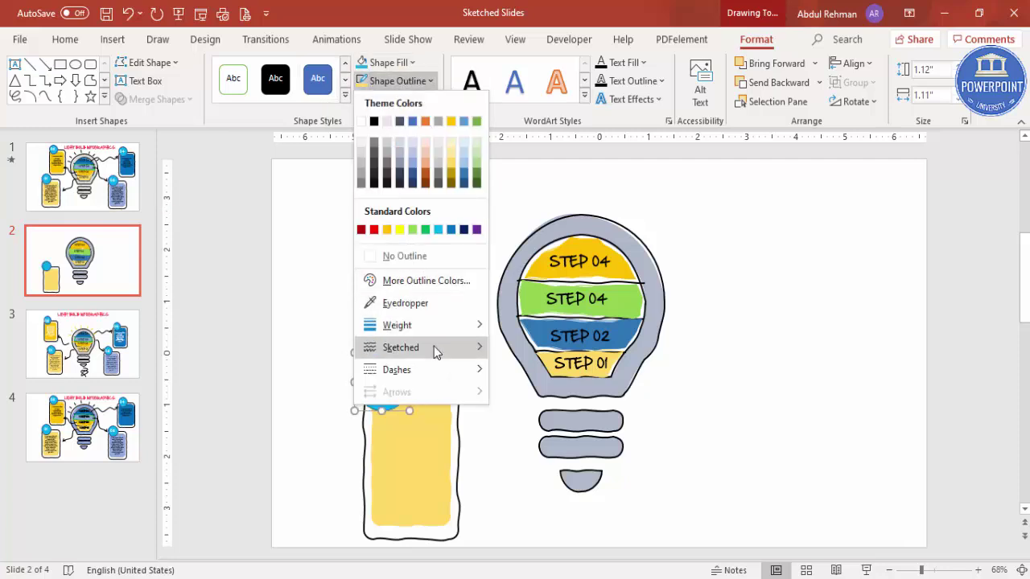
pyautogui.moveTo(435, 346)
pyautogui.click(529, 412)
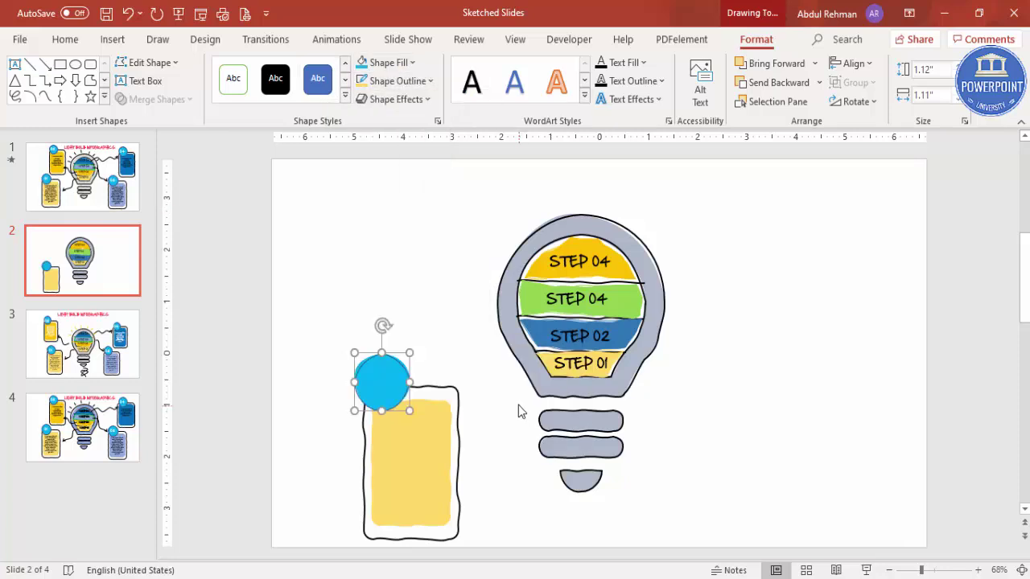
pyautogui.click(438, 338)
pyautogui.click(395, 376)
pyautogui.click(756, 38)
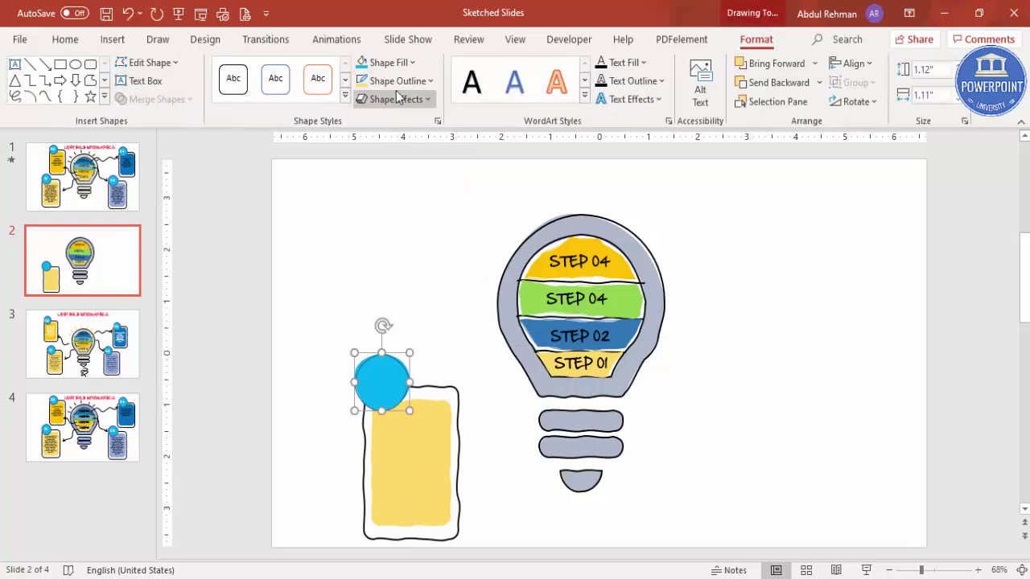
pyautogui.click(396, 85)
pyautogui.click(375, 122)
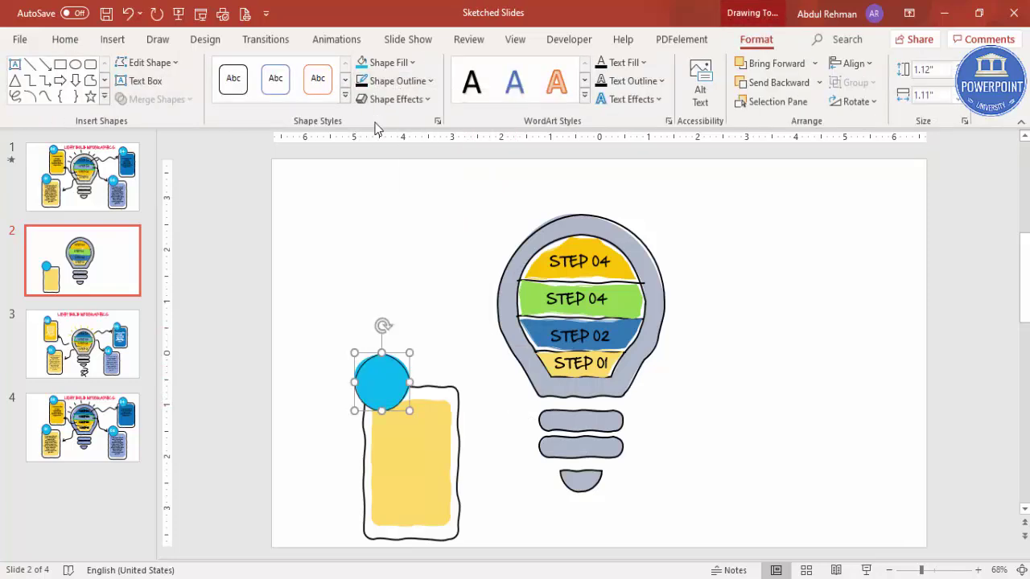
pyautogui.click(292, 322)
pyautogui.click(111, 39)
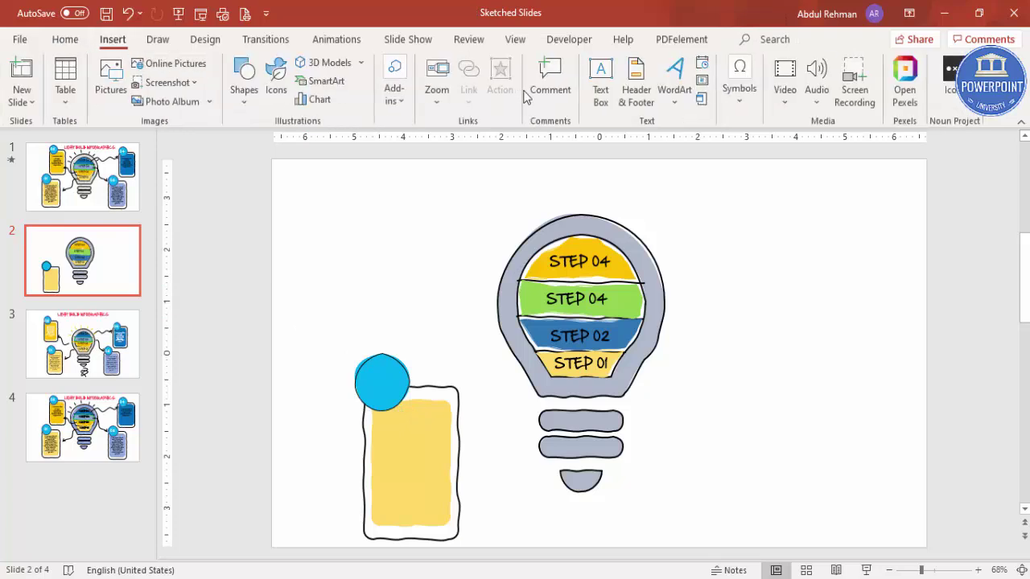
# - Add a text box left of the bulb reading '01' with centred text
pyautogui.click(599, 77)
pyautogui.moveTo(379, 281); pyautogui.dragTo(448, 323)
pyautogui.write('01')
pyautogui.click(443, 275)
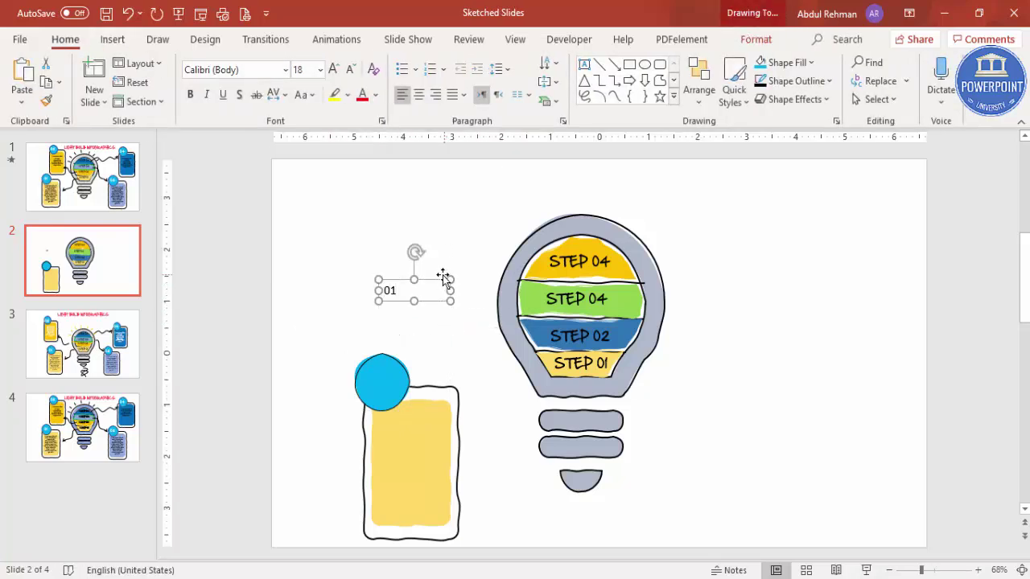
pyautogui.click(419, 95)
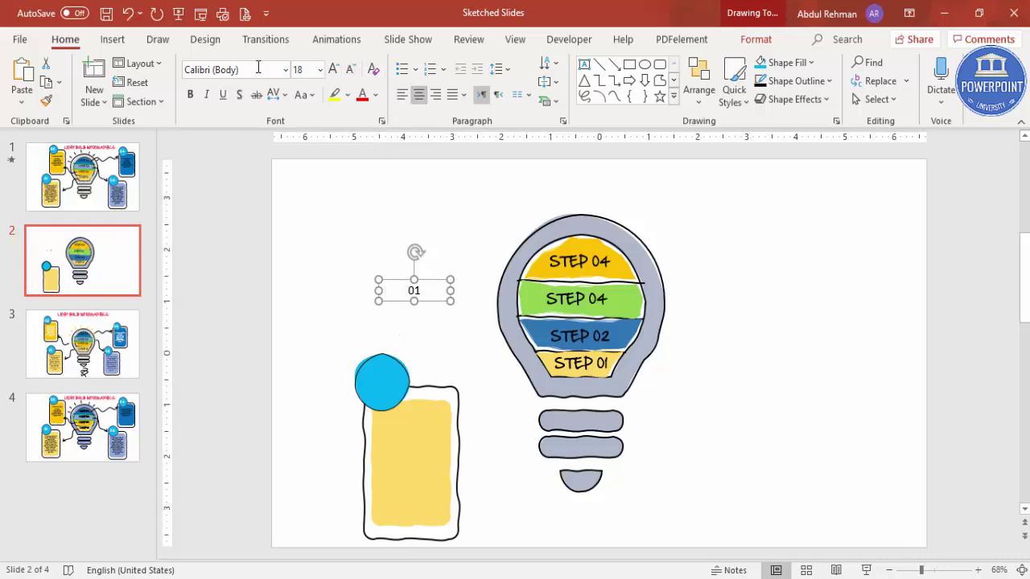
# - Set the 01 label to Hand Of Sean 28 pt and move it onto the blue circle
pyautogui.click(257, 71)
pyautogui.write('Hand')
pyautogui.press('Return')
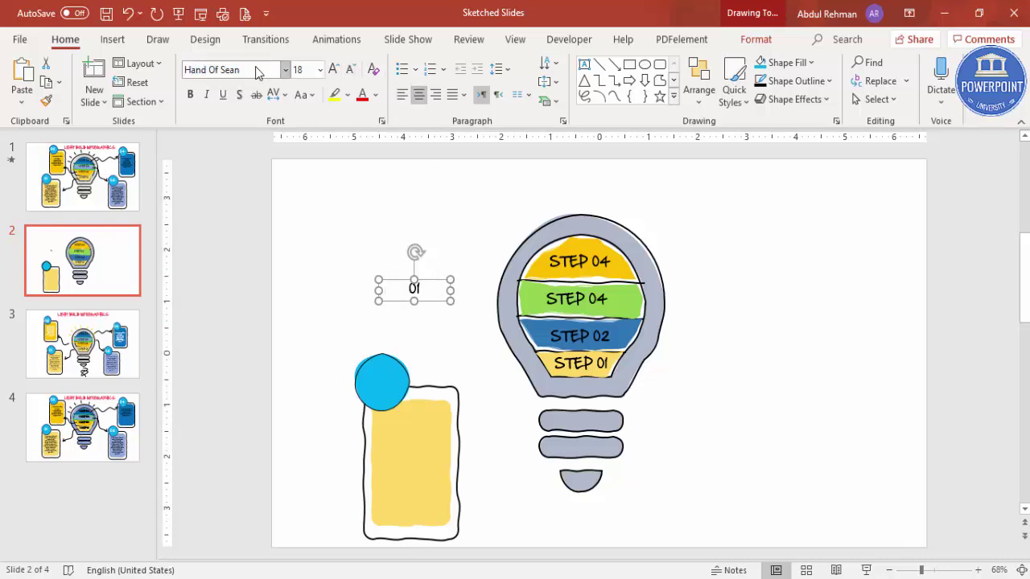
pyautogui.click(332, 70)
pyautogui.click(332, 70)
pyautogui.click(332, 70)
pyautogui.moveTo(431, 279); pyautogui.dragTo(395, 368)
pyautogui.click(396, 291)
pyautogui.click(391, 375)
pyautogui.click(112, 40)
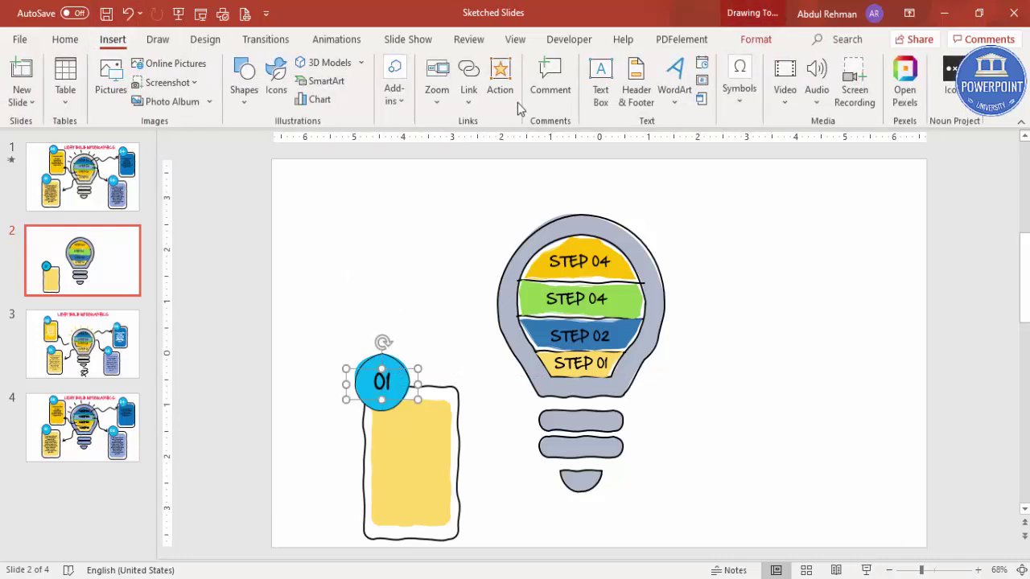
pyautogui.click(600, 82)
# - Add centred text 'Add your detail text here' inside the yellow card
pyautogui.moveTo(384, 427); pyautogui.dragTo(463, 490)
pyautogui.write('Add y')
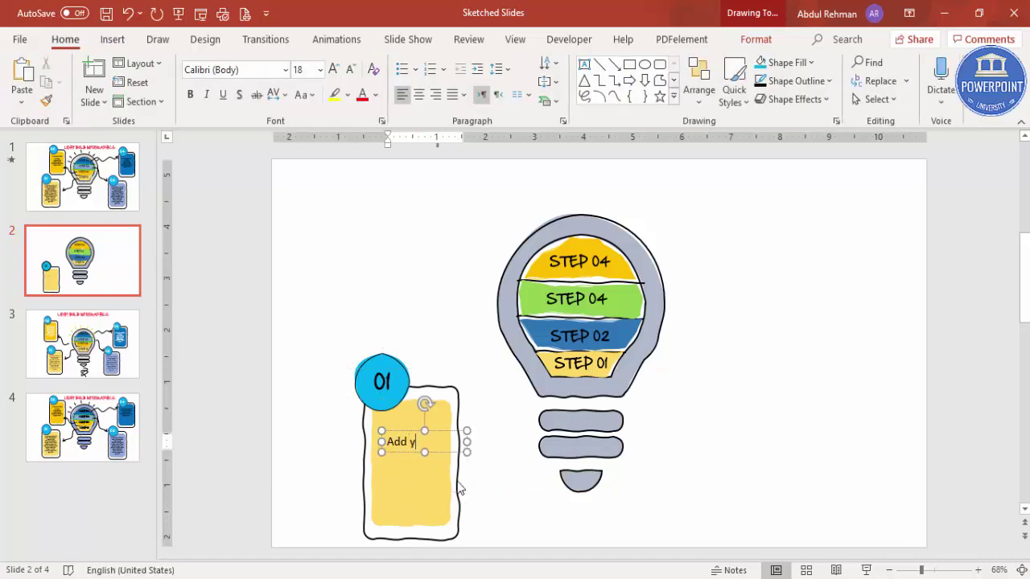
pyautogui.write('our detail')
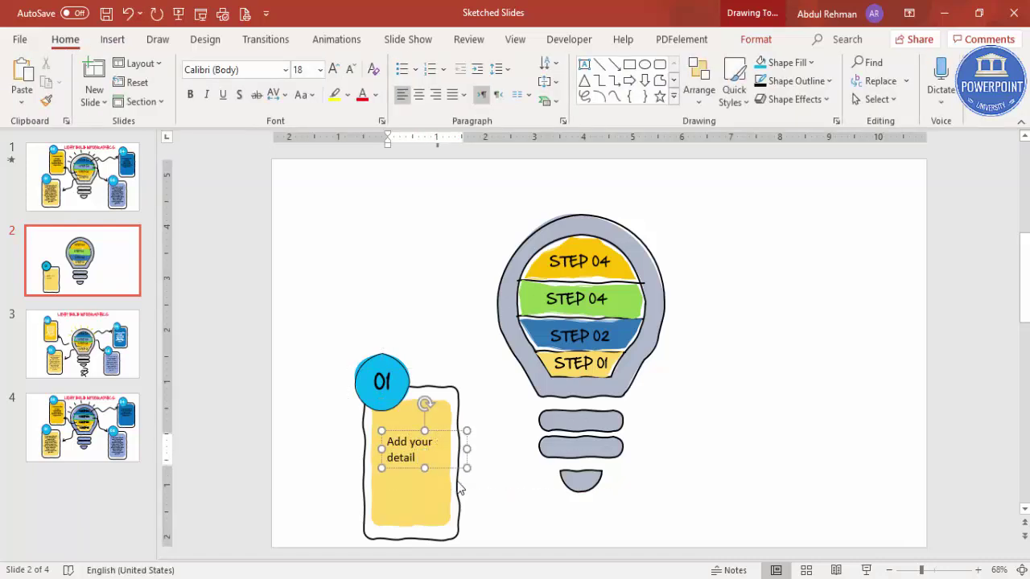
pyautogui.write(' text here')
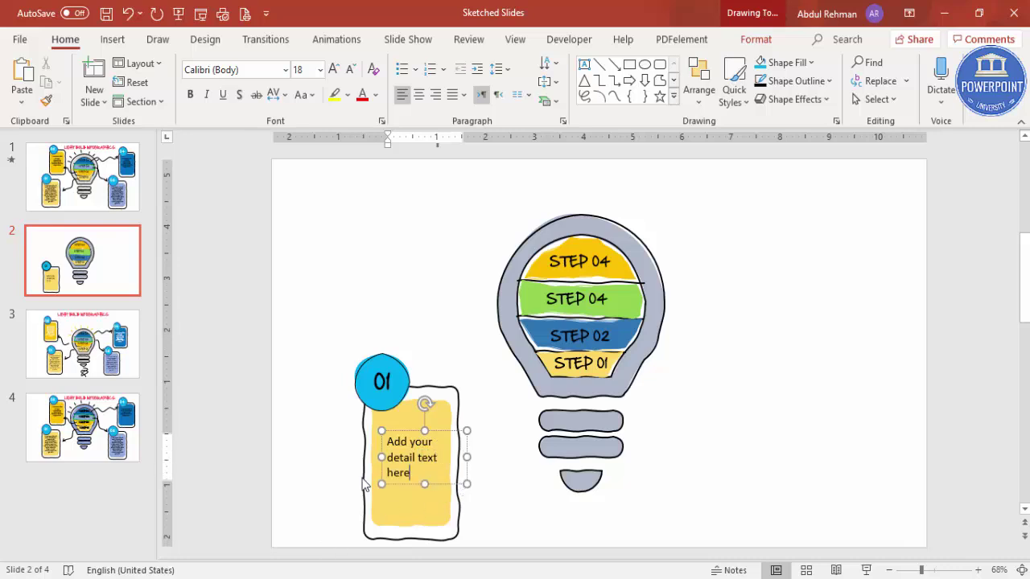
pyautogui.click(440, 434)
pyautogui.click(418, 94)
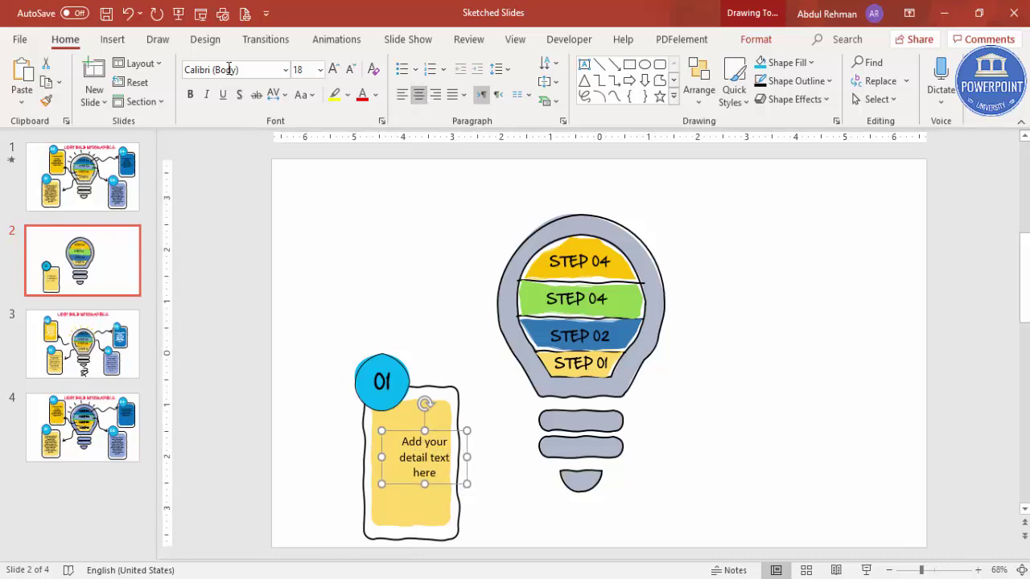
# - Set the detail text to Hand Of Sean 14 pt and position it within the yellow panel
pyautogui.click(247, 72)
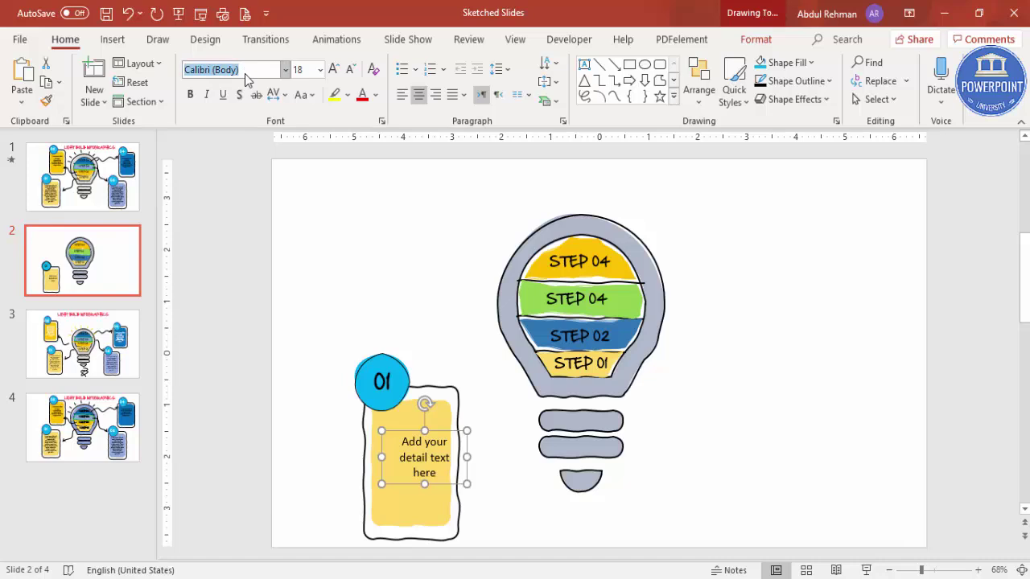
pyautogui.write('Hand Of Sean')
pyautogui.press('Return')
pyautogui.click(350, 69)
pyautogui.click(350, 69)
pyautogui.moveTo(453, 435); pyautogui.dragTo(440, 445)
pyautogui.click(329, 331)
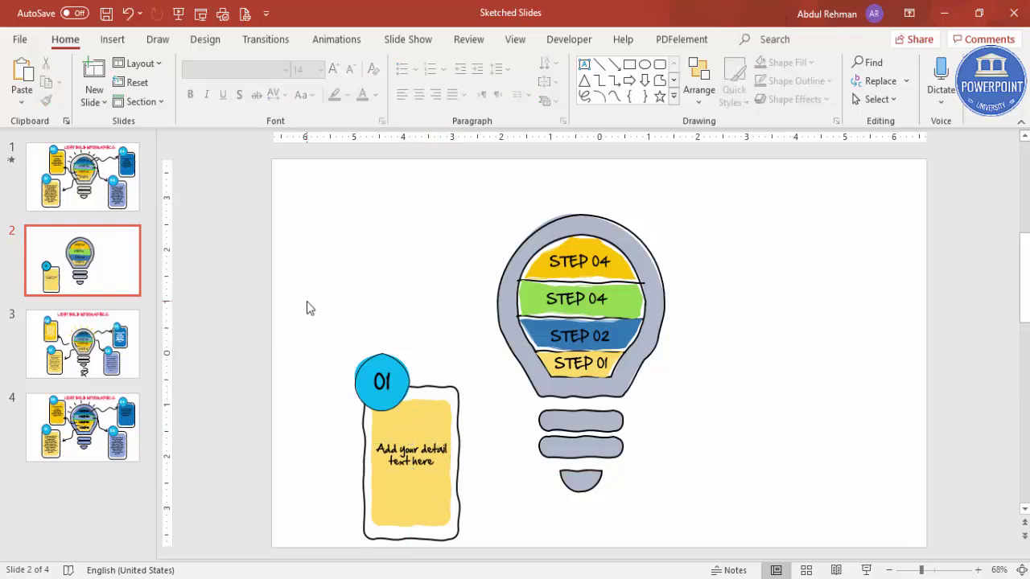
# - Group the 01 circle together with the card
pyautogui.moveTo(305, 332); pyautogui.dragTo(496, 568)
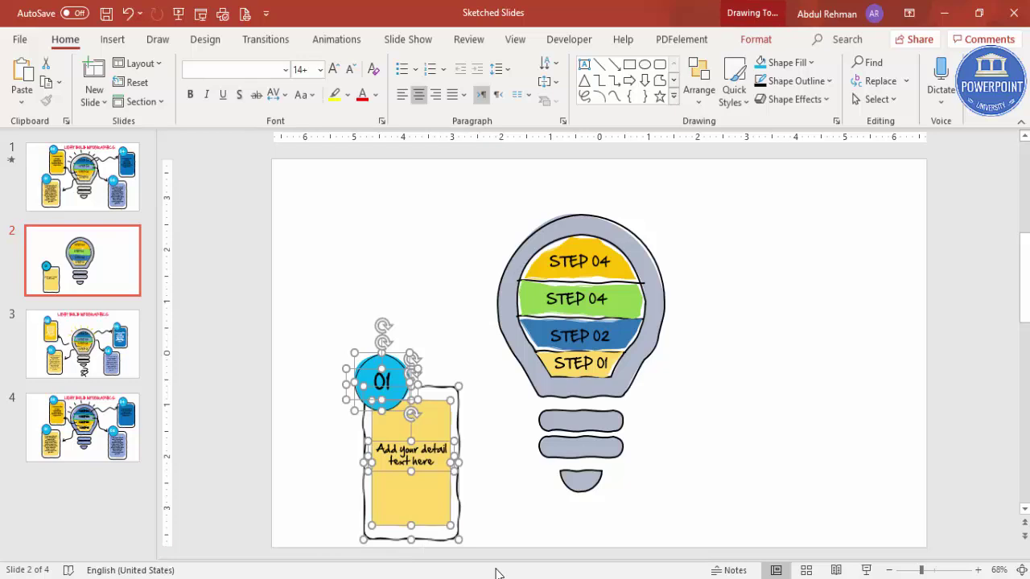
pyautogui.hotkey('ctrl', 'g')
pyautogui.click(489, 494)
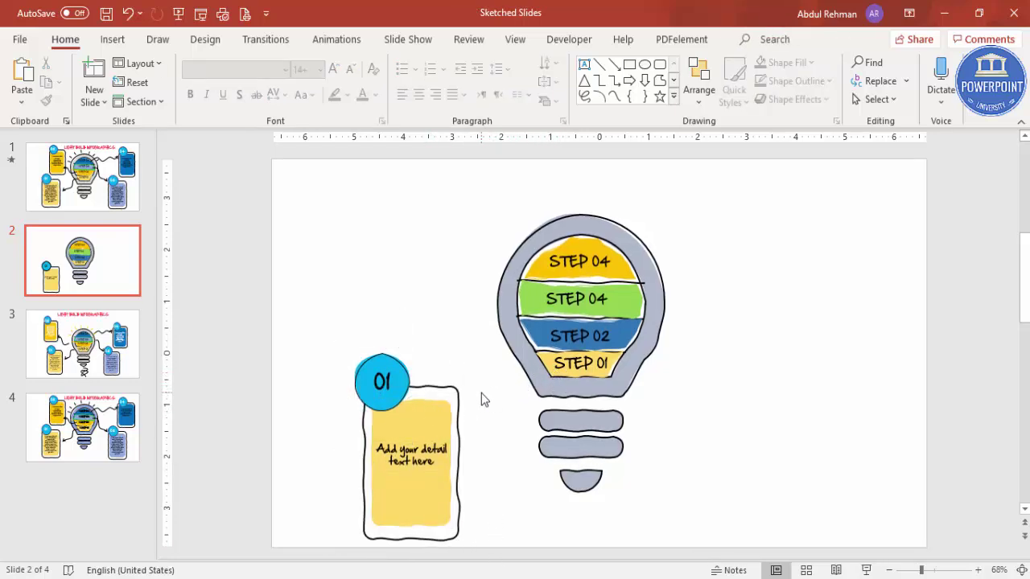
# - Draw a freeform curve from the yellow card up to the bulb's base
pyautogui.click(112, 39)
pyautogui.click(244, 90)
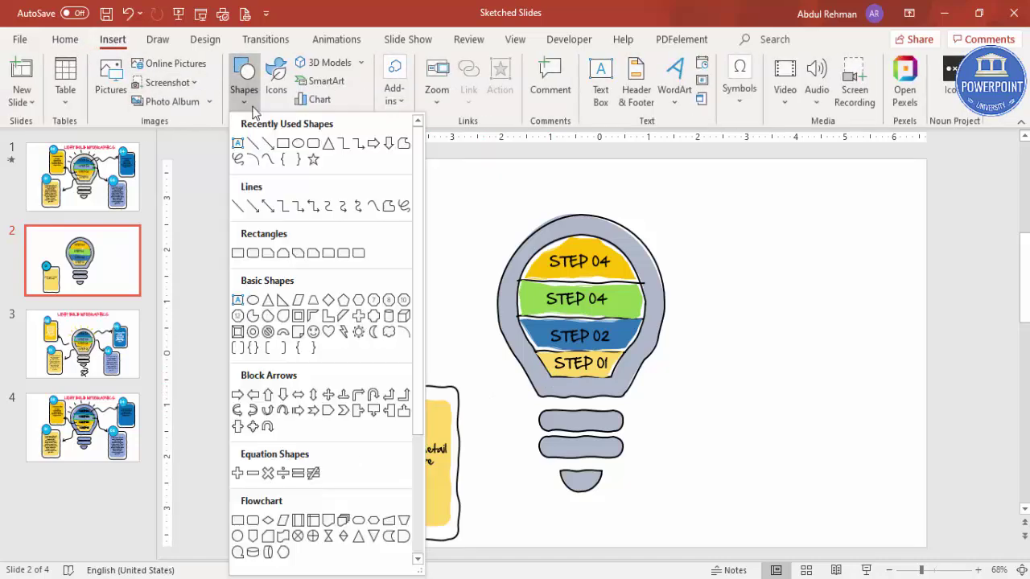
pyautogui.click(373, 207)
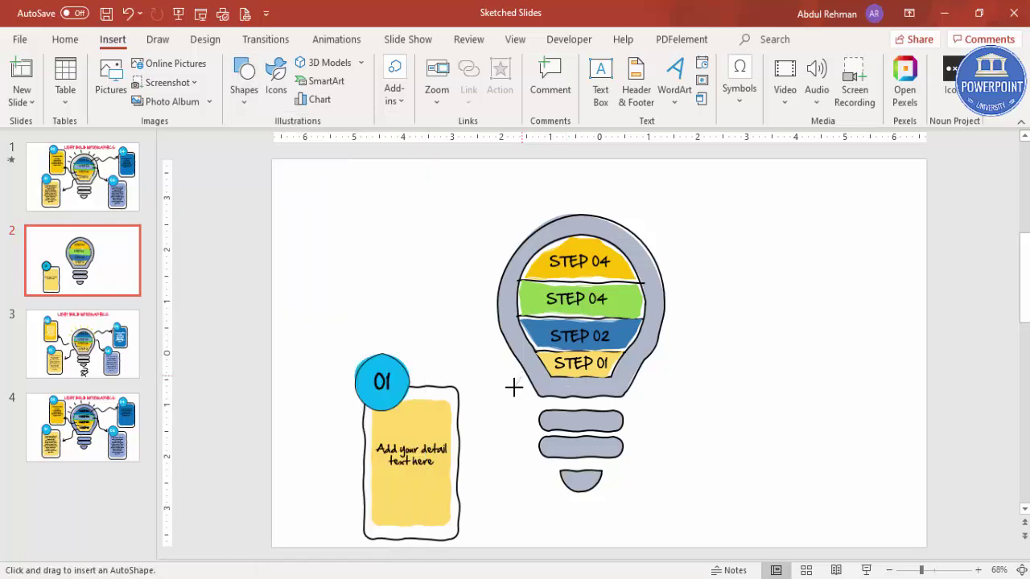
pyautogui.doubleClick(466, 425)
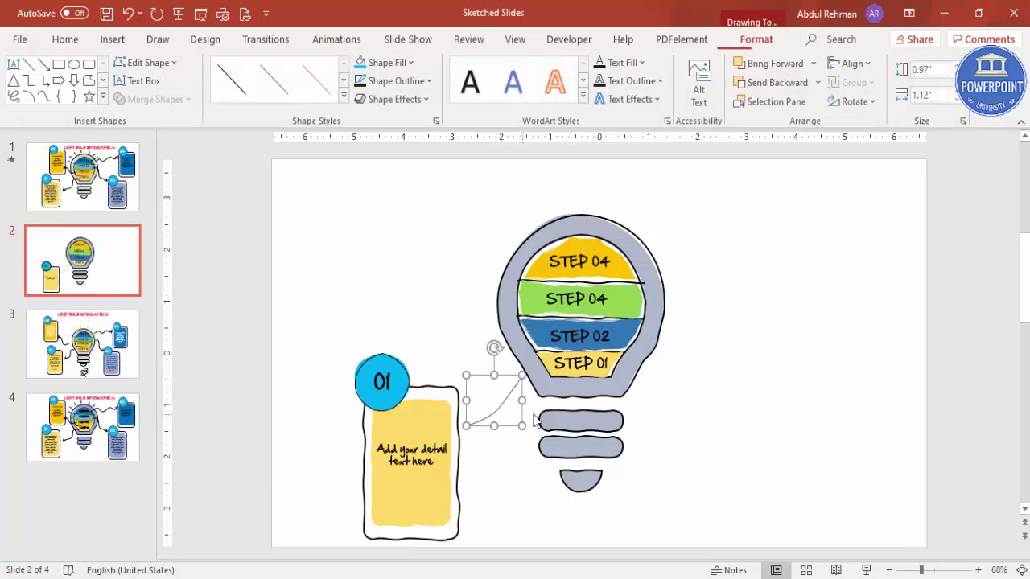
# - Give the curve a squiggly sketched line style
pyautogui.click(409, 81)
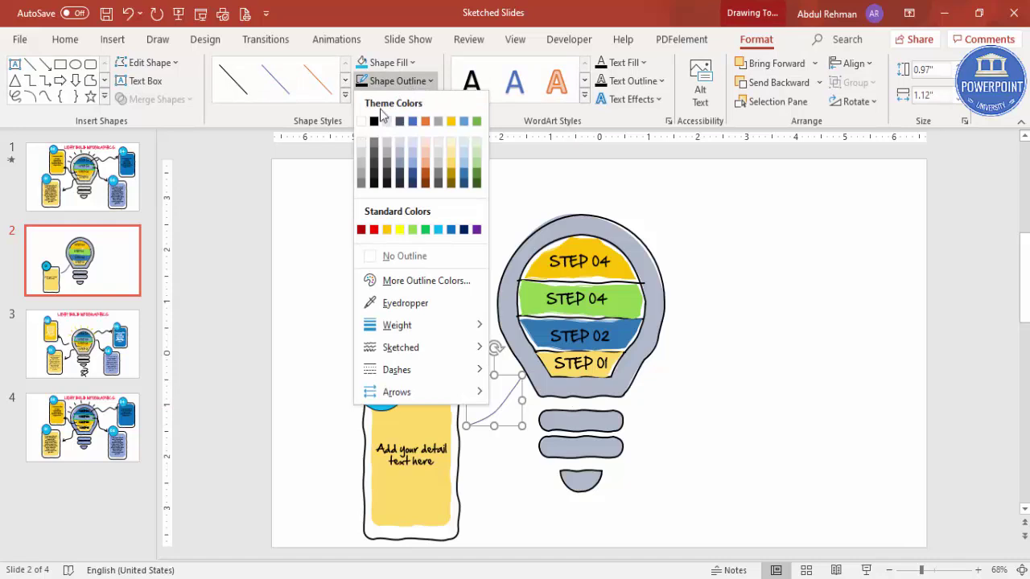
pyautogui.click(379, 130)
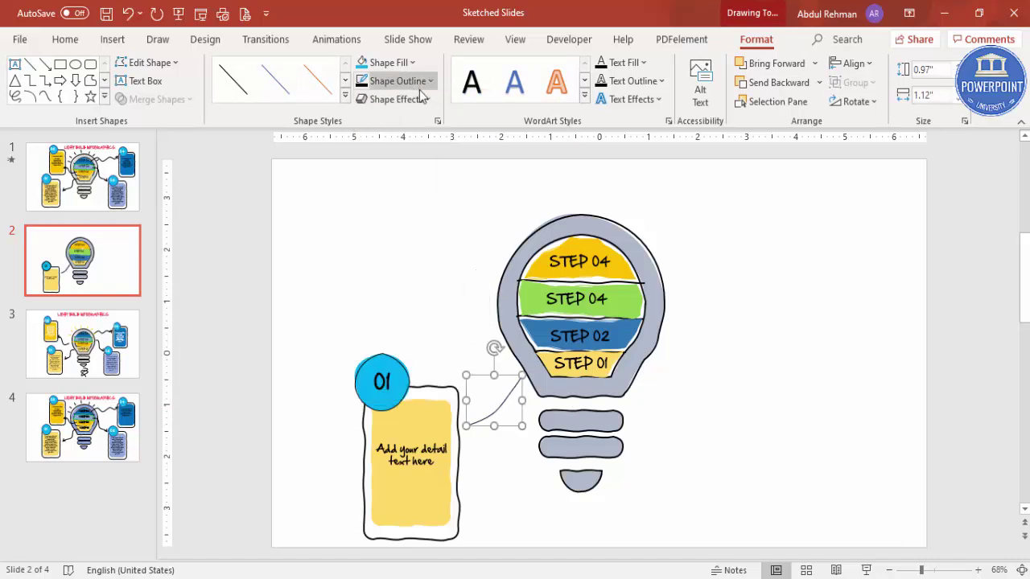
pyautogui.click(398, 81)
pyautogui.moveTo(439, 338)
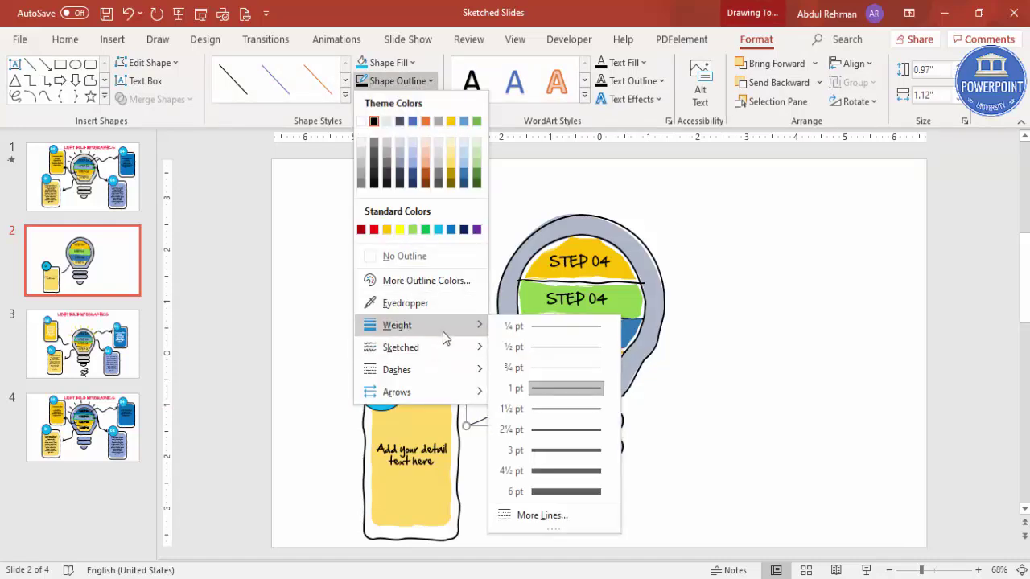
pyautogui.click(546, 430)
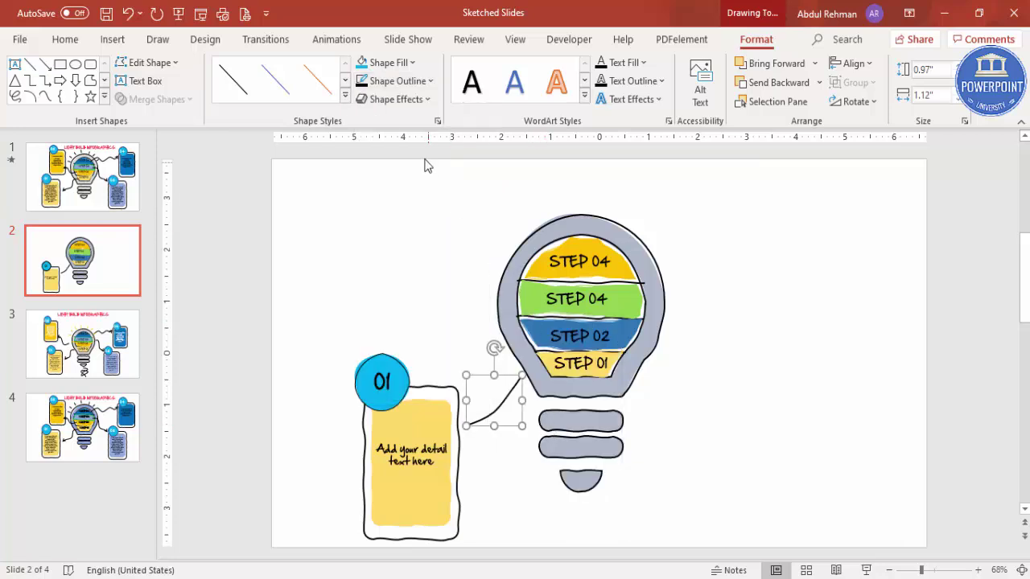
pyautogui.click(398, 81)
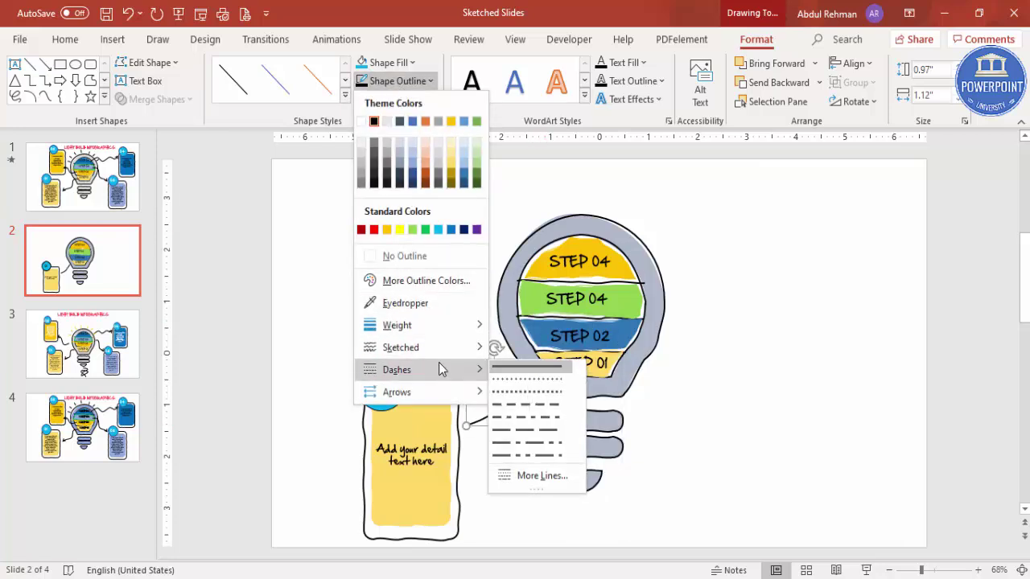
pyautogui.moveTo(467, 347)
pyautogui.click(537, 413)
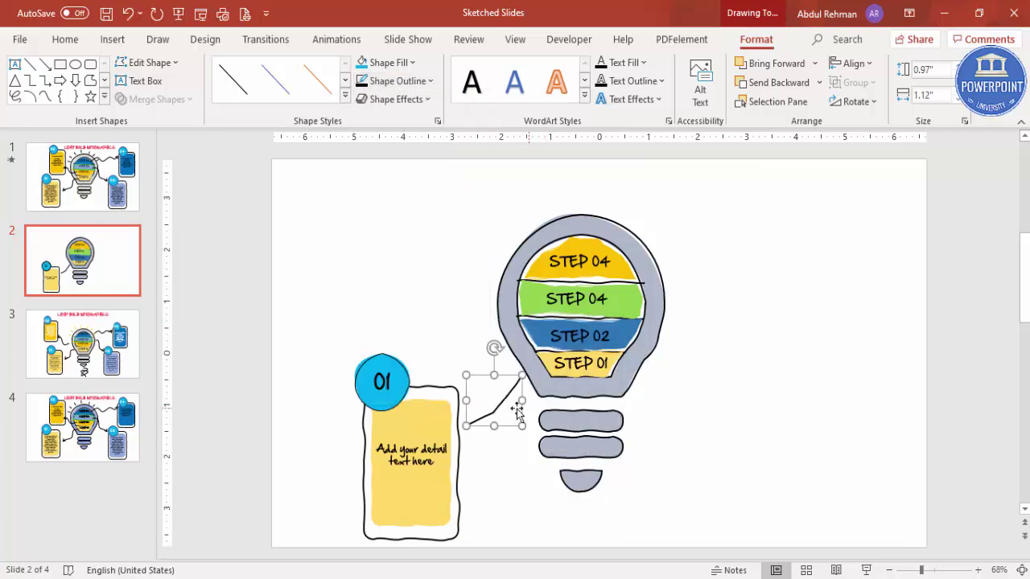
# - Open Format Shape for the curve and look through its arrowhead options
pyautogui.rightClick(505, 400)
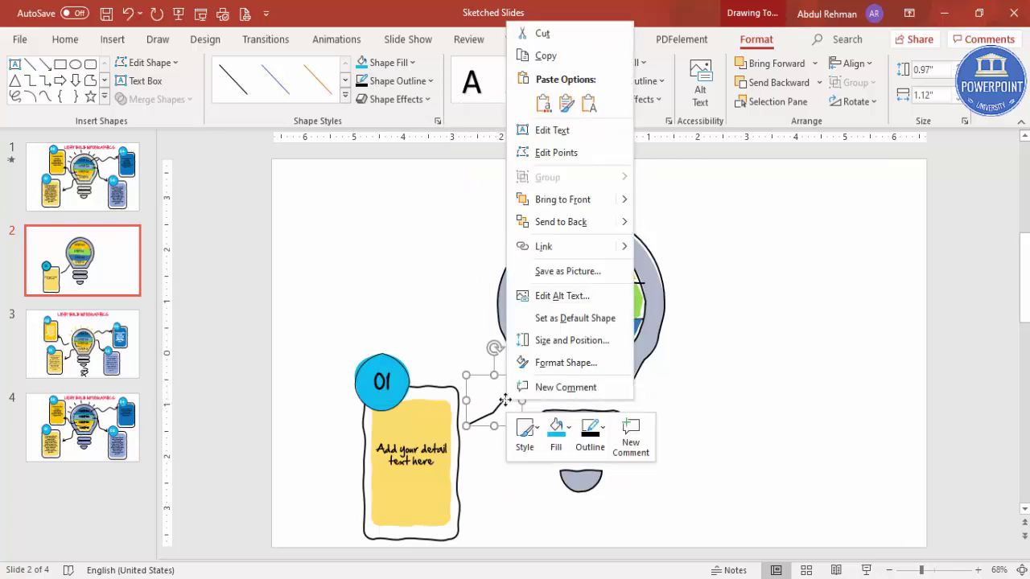
pyautogui.click(573, 363)
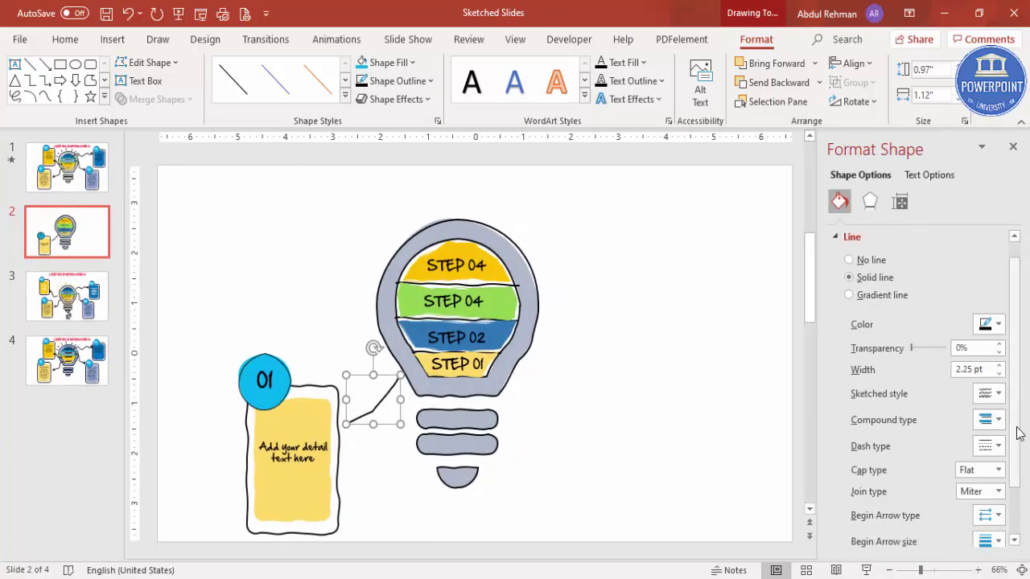
pyautogui.scroll(-2, 1015, 441)
pyautogui.click(986, 452)
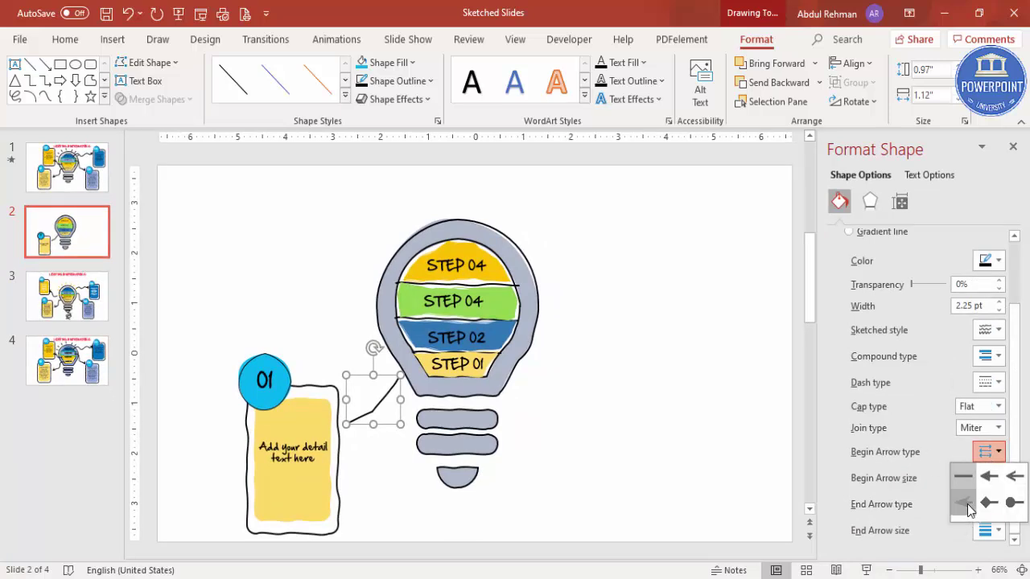
pyautogui.press('Escape')
pyautogui.click(665, 435)
pyautogui.click(391, 386)
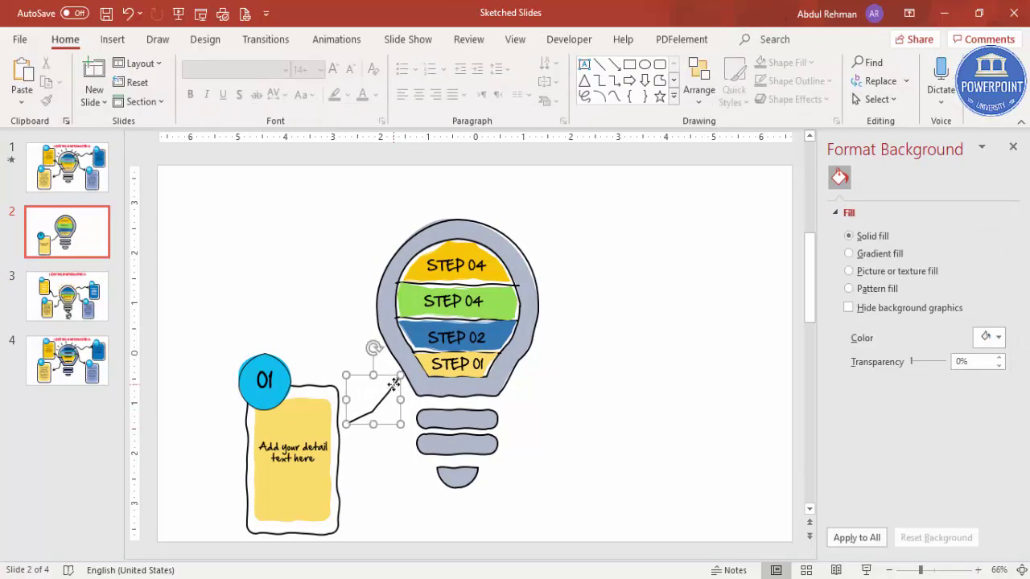
# - Leave the curve's start plain and add an arrowhead at its card end
pyautogui.scroll(-1, 920, 438)
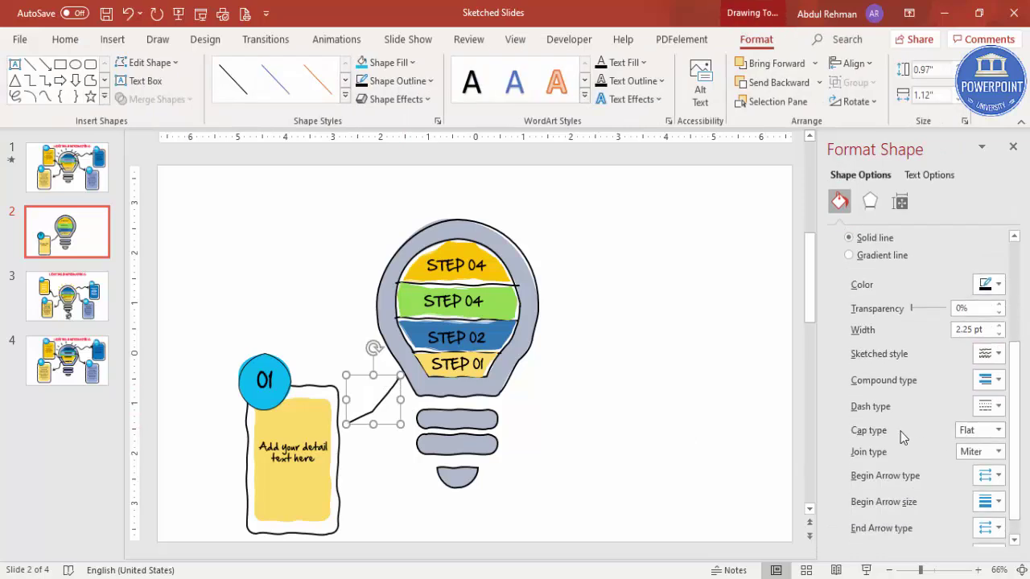
pyautogui.click(990, 475)
pyautogui.click(965, 499)
pyautogui.click(988, 528)
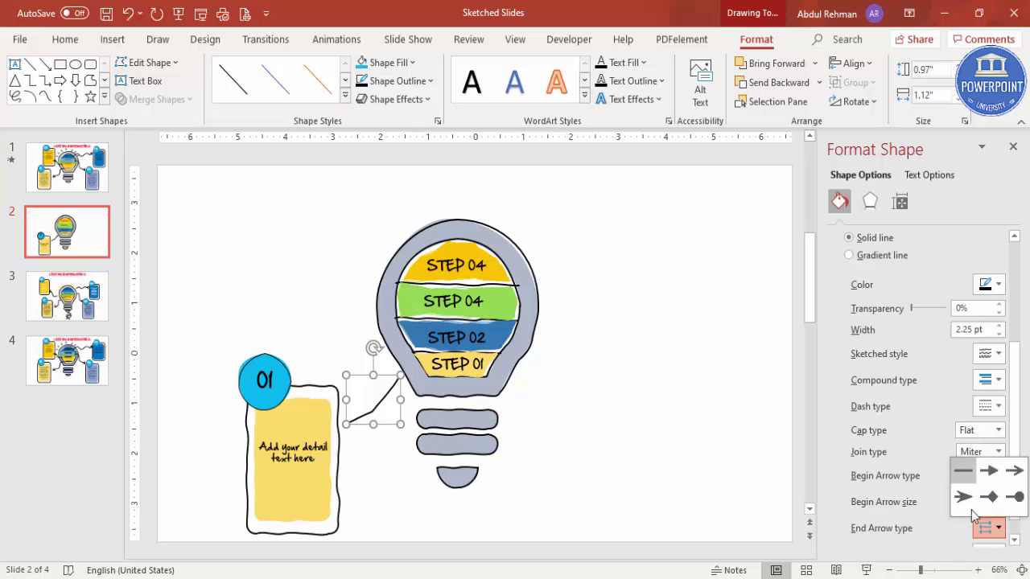
pyautogui.click(1004, 472)
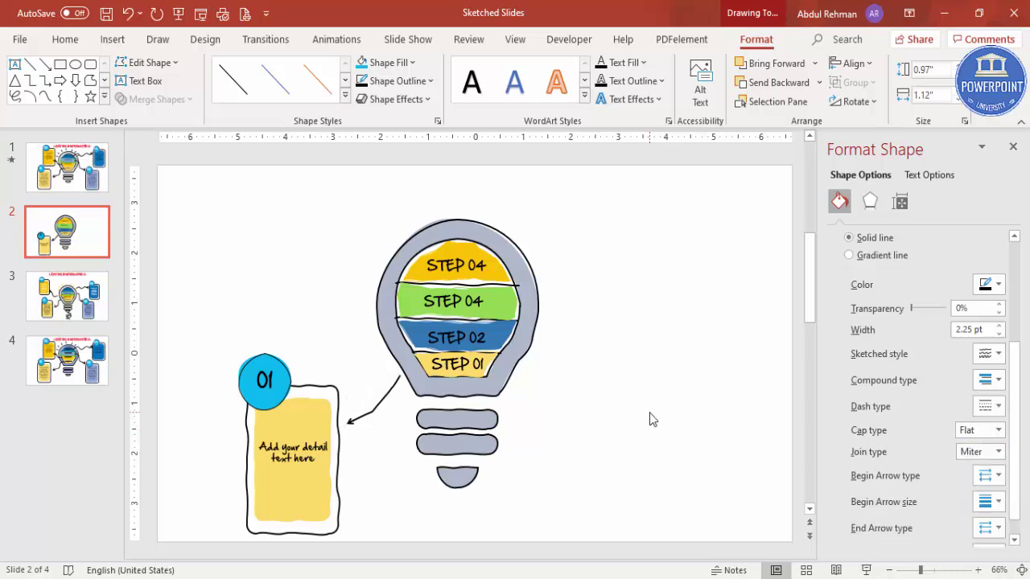
pyautogui.click(650, 419)
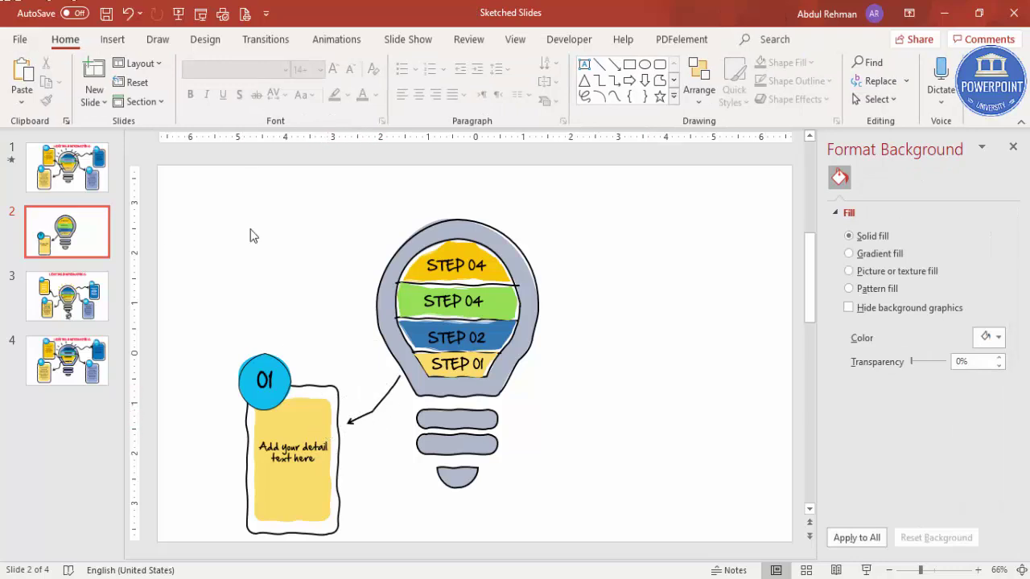
# - Duplicate the 01 card, move the copy to the upper left, and shrink it
pyautogui.moveTo(178, 313); pyautogui.dragTo(375, 557)
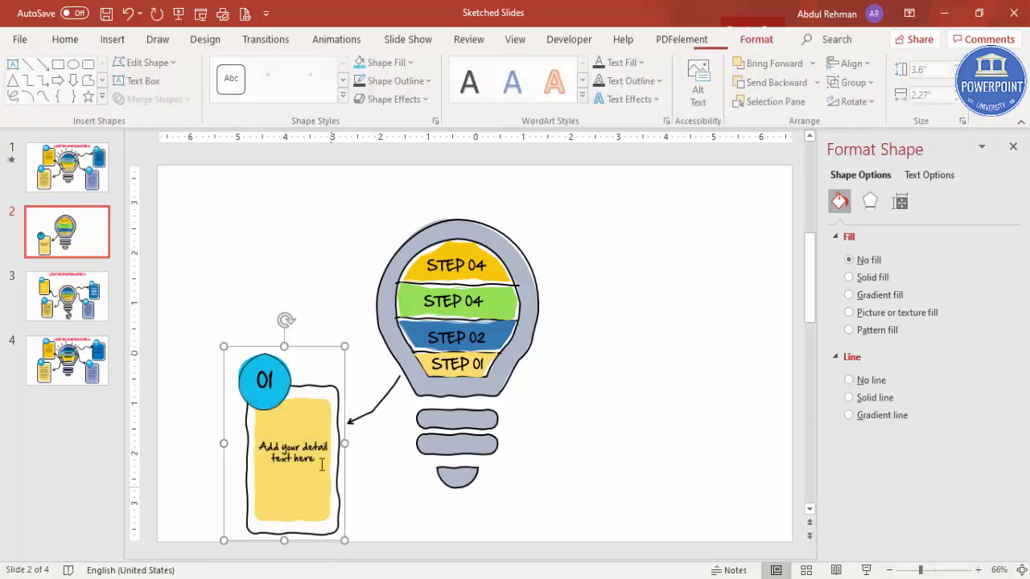
pyautogui.hotkey('ctrl', 'd')
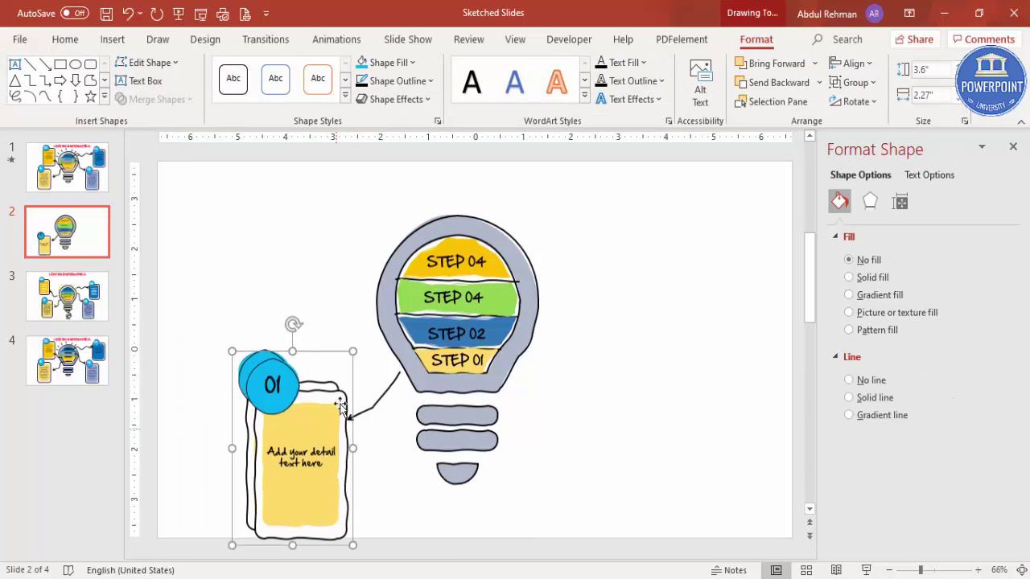
pyautogui.moveTo(332, 327); pyautogui.dragTo(328, 154)
pyautogui.moveTo(225, 161); pyautogui.dragTo(239, 189)
# - Recolour the copy's inner panel with the bulb's blue using the eyedropper
pyautogui.click(315, 251)
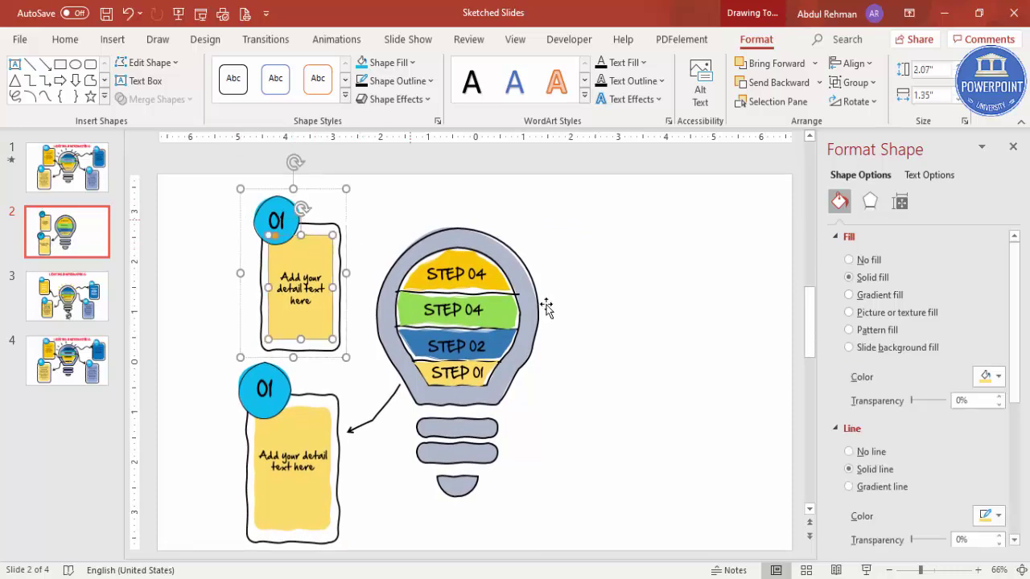
pyautogui.click(392, 63)
pyautogui.click(405, 285)
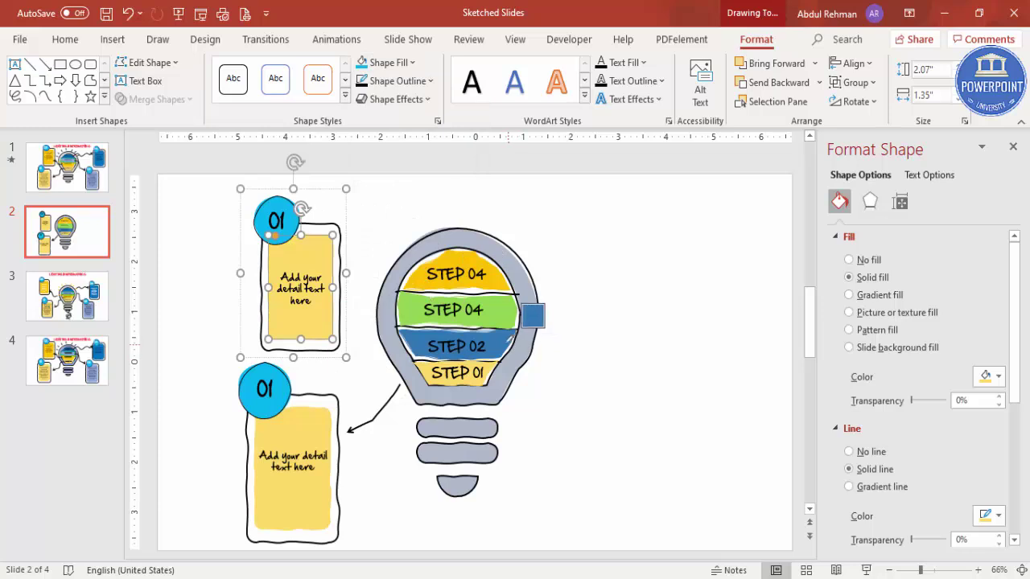
pyautogui.click(511, 335)
pyautogui.click(586, 338)
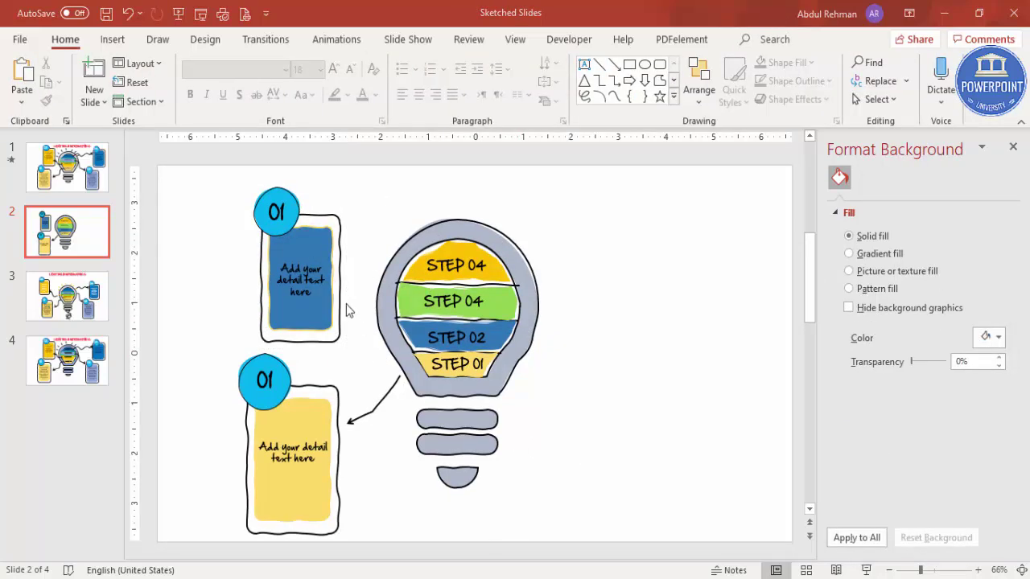
# - Draw a freeform curve from the bulb to the upper blue card
pyautogui.click(393, 384)
pyautogui.click(552, 368)
pyautogui.click(112, 39)
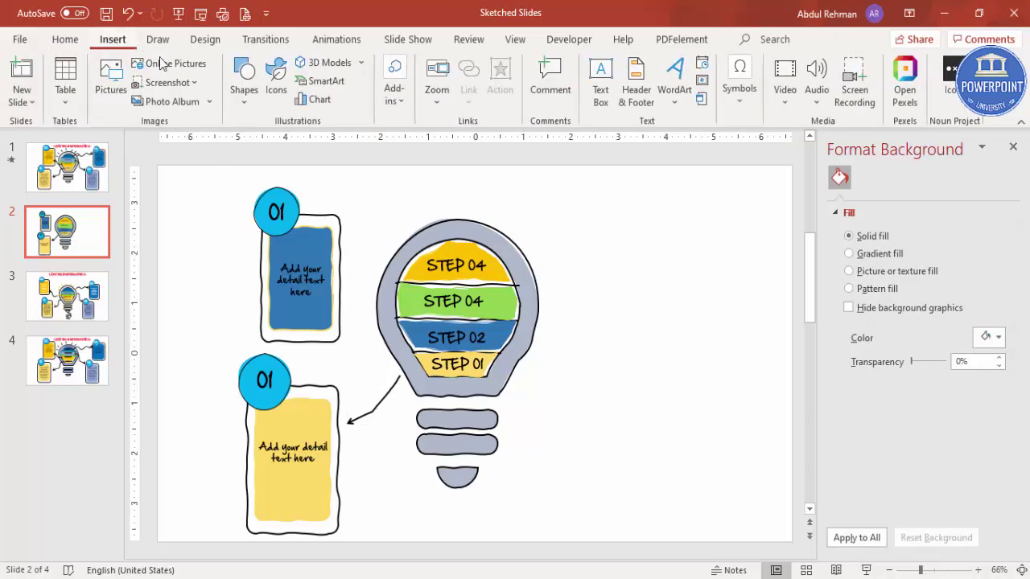
pyautogui.click(249, 105)
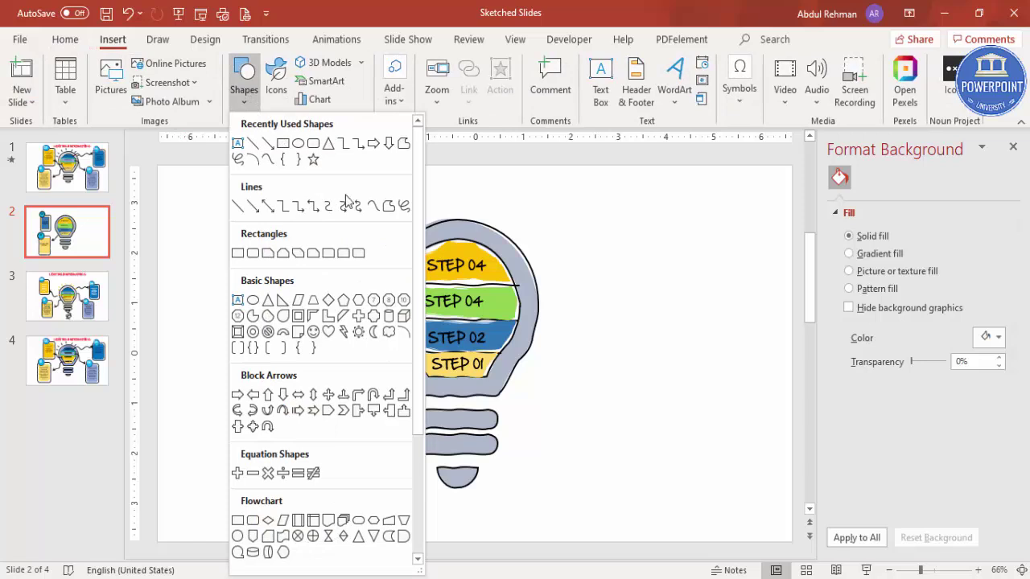
pyautogui.click(374, 207)
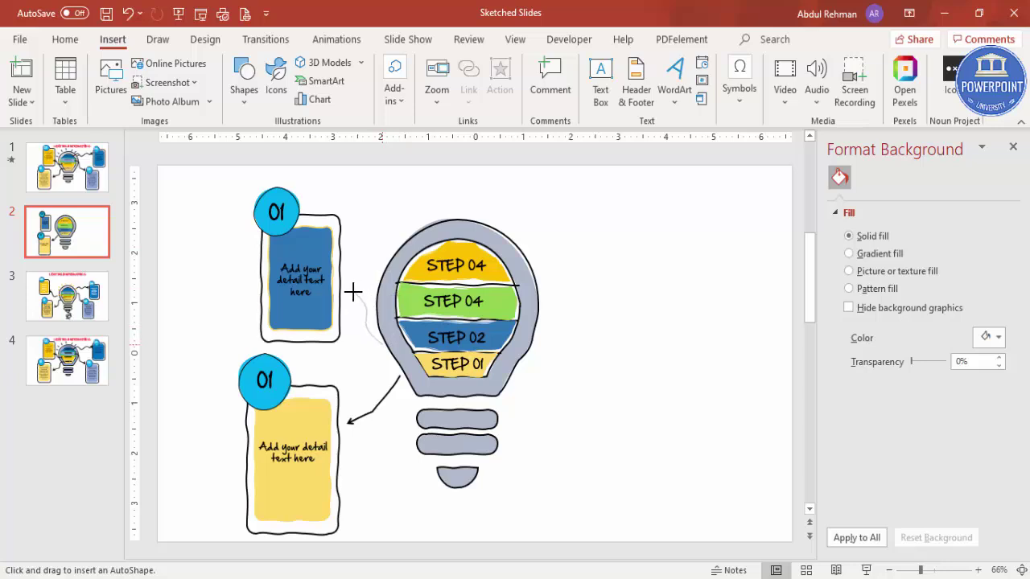
pyautogui.doubleClick(346, 279)
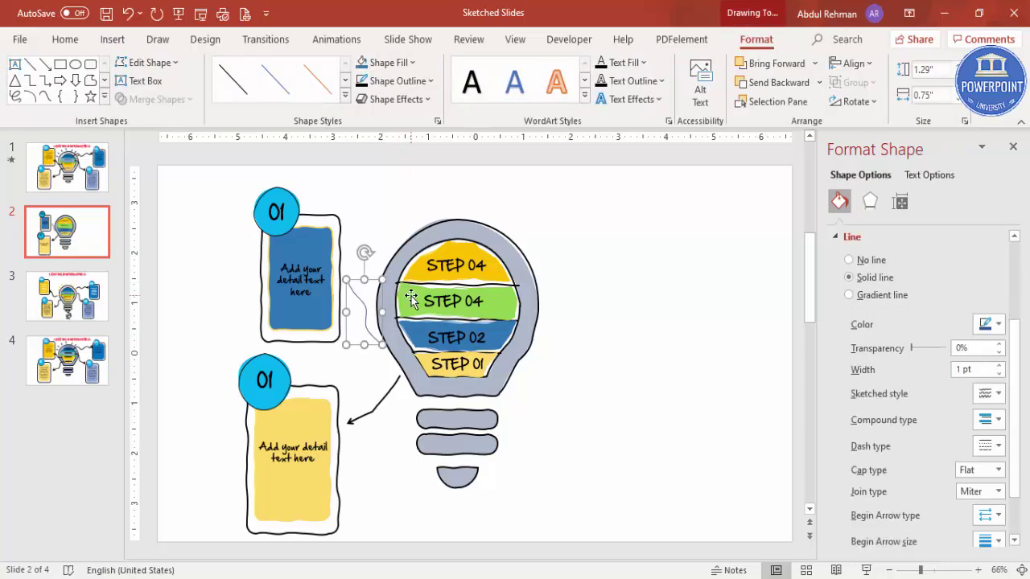
# - Copy the existing arrow's black line style onto the new curve with Format Painter
pyautogui.click(390, 389)
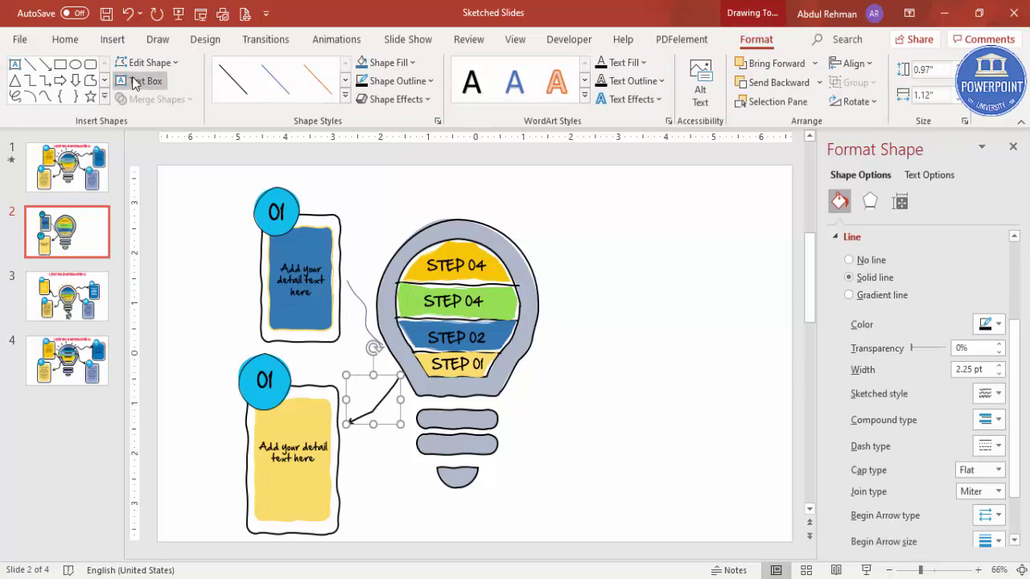
pyautogui.click(70, 40)
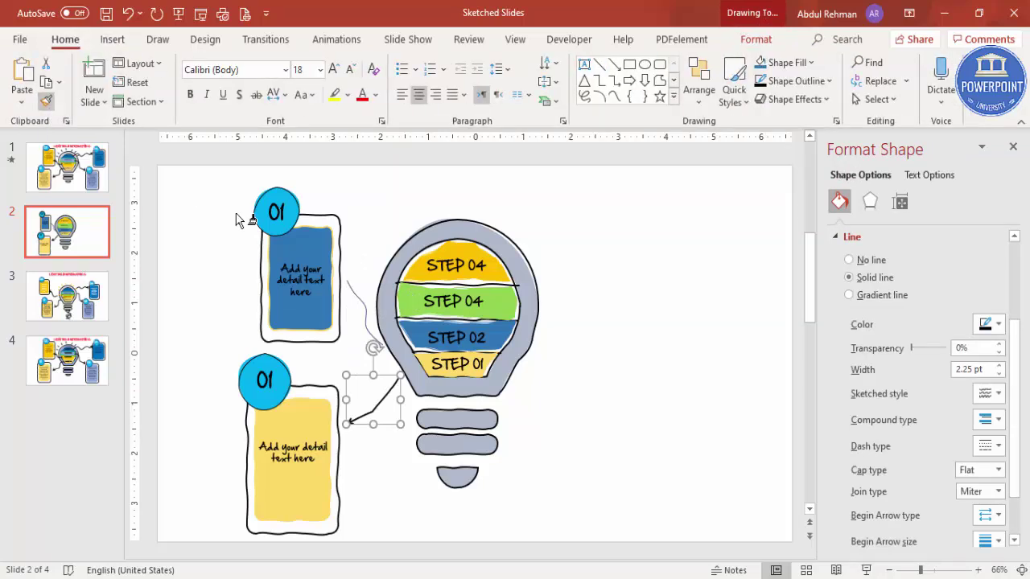
pyautogui.click(360, 299)
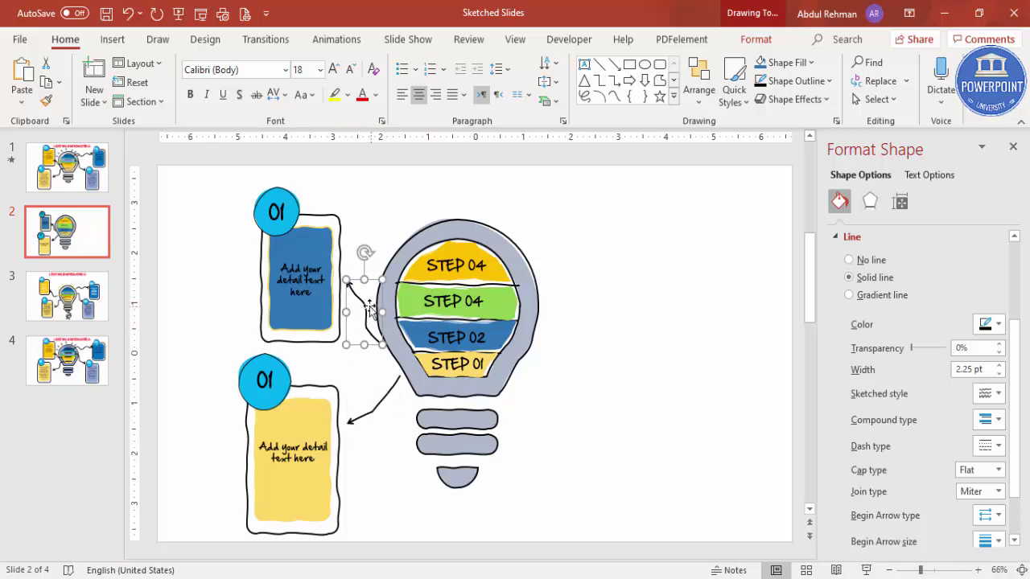
# - Set the upper card's shape outline to blue
pyautogui.click(318, 242)
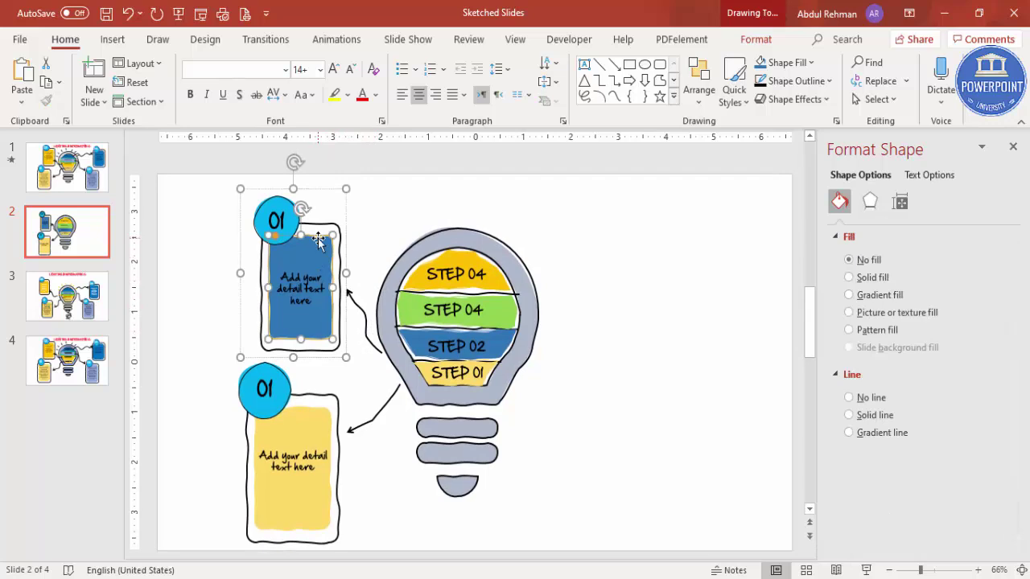
pyautogui.click(756, 39)
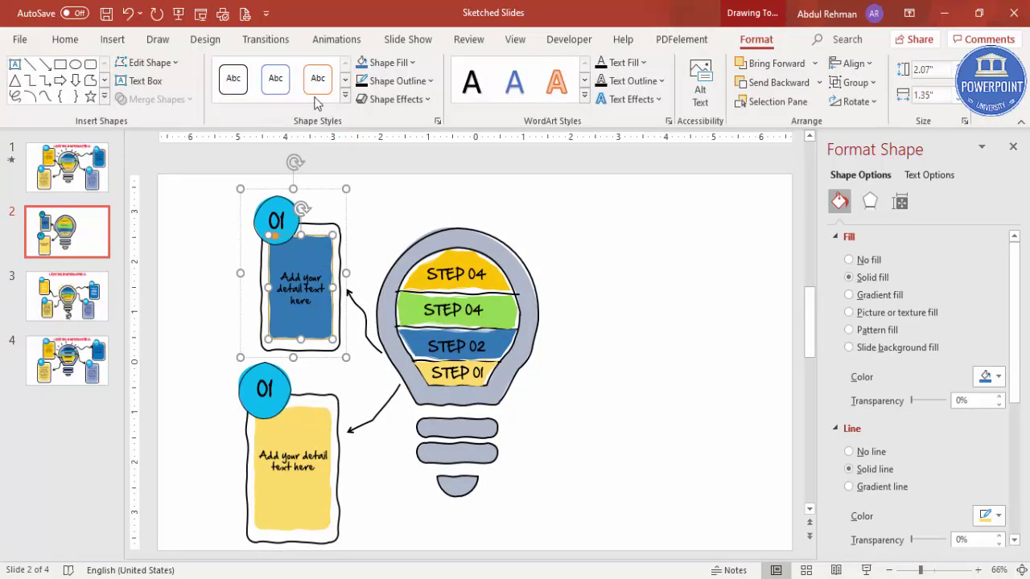
pyautogui.click(395, 80)
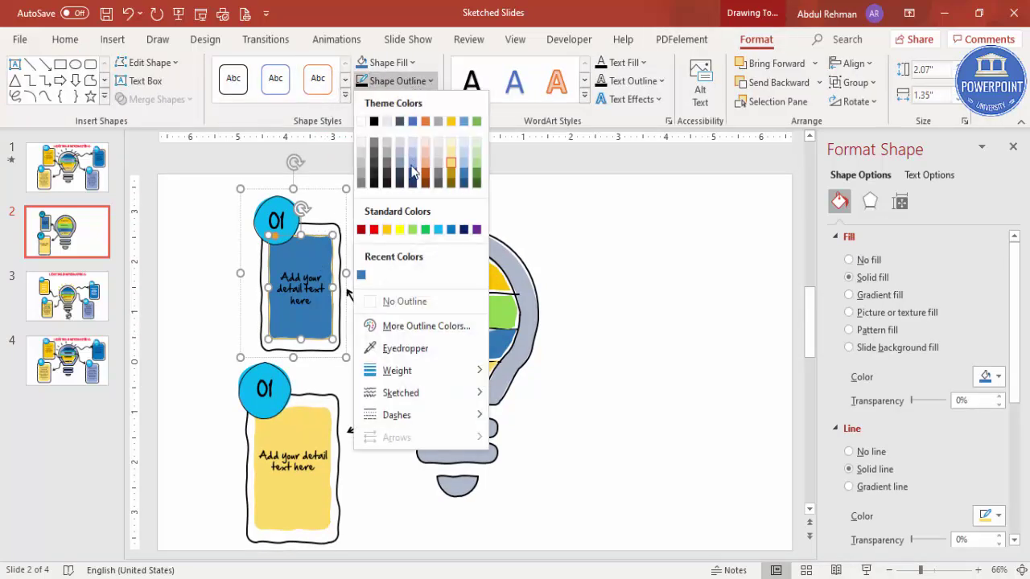
pyautogui.click(451, 230)
# - Make the upper card's detail text white
pyautogui.click(326, 273)
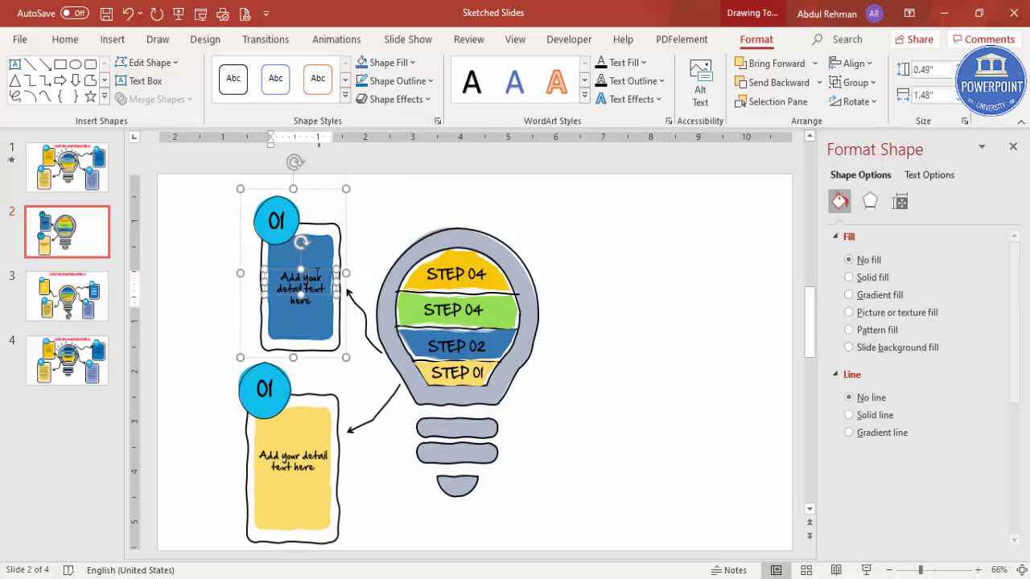
pyautogui.click(65, 39)
pyautogui.click(375, 95)
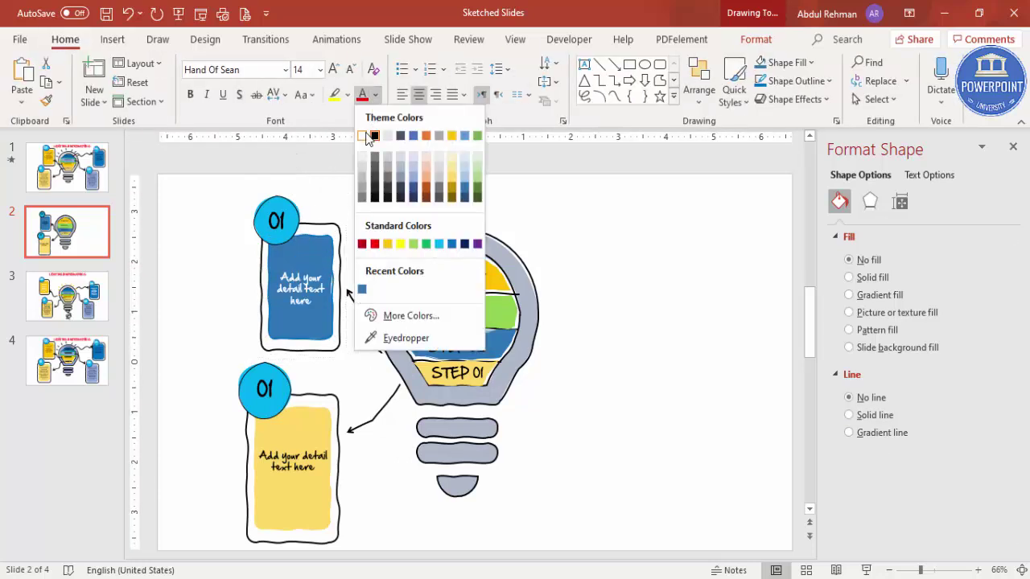
pyautogui.click(368, 134)
# - Change the upper card's circle number from 01 to 02
pyautogui.click(288, 221)
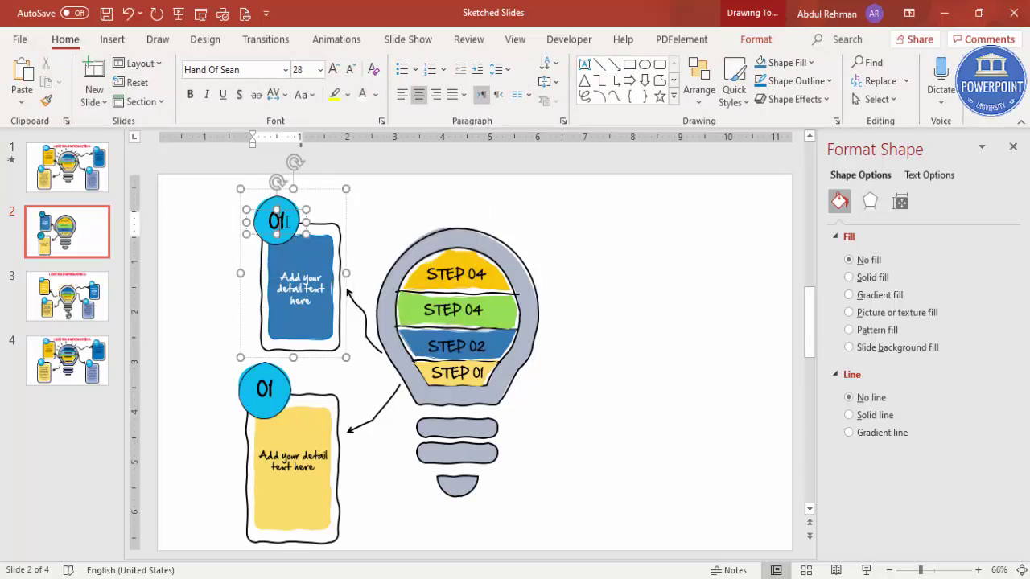
pyautogui.press('BackSpace')
pyautogui.write('2')
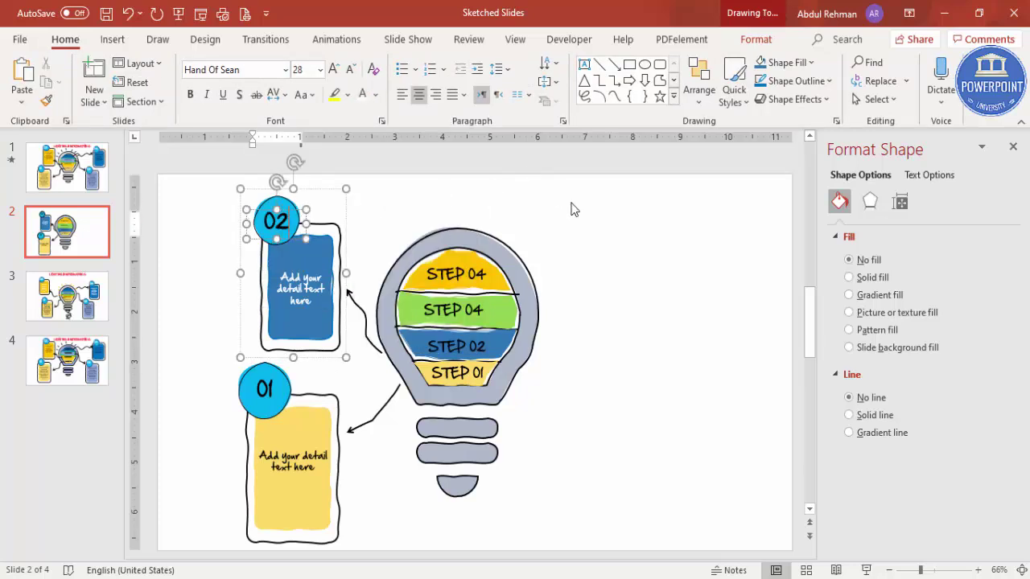
pyautogui.click(603, 281)
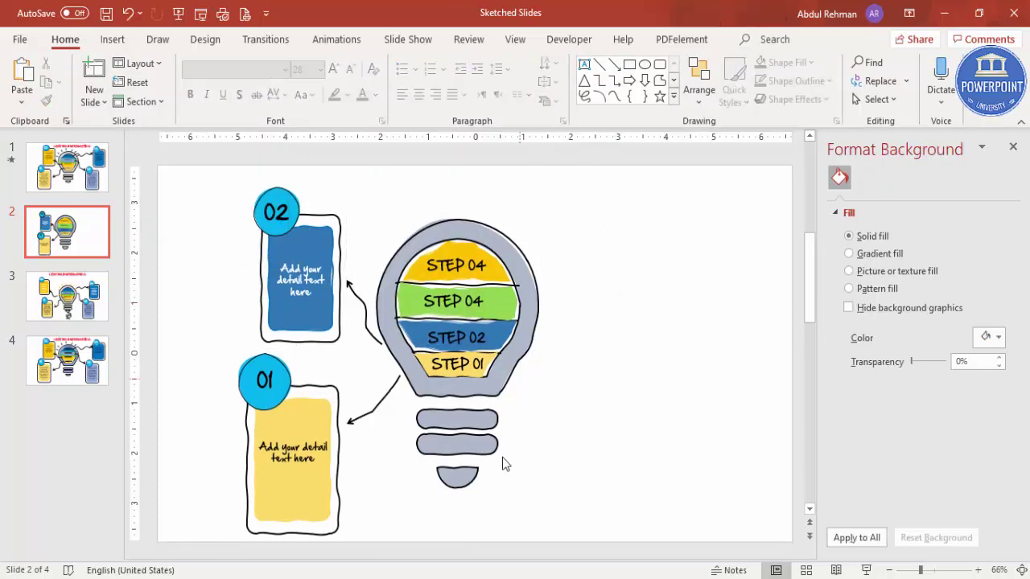
pyautogui.click(330, 392)
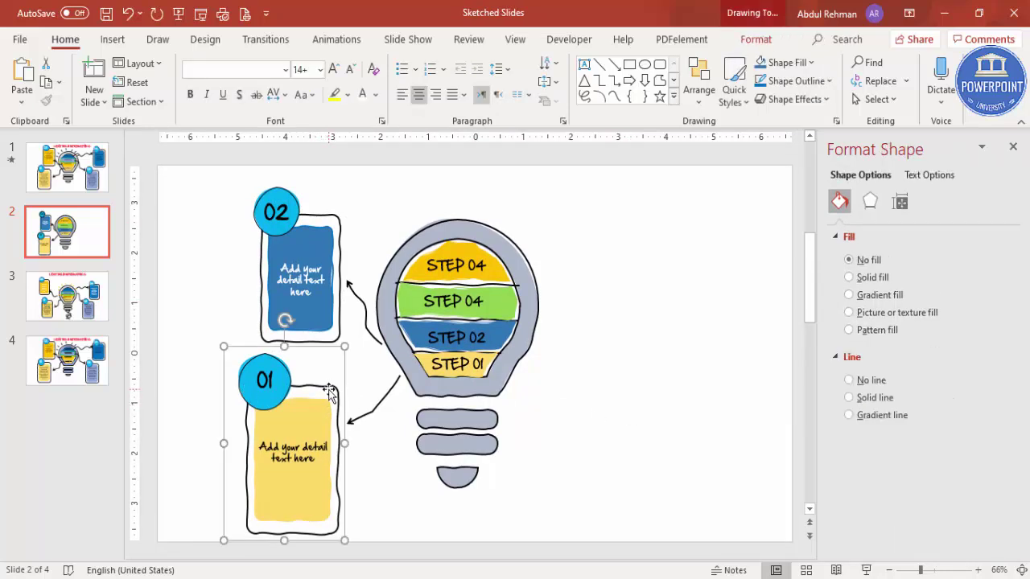